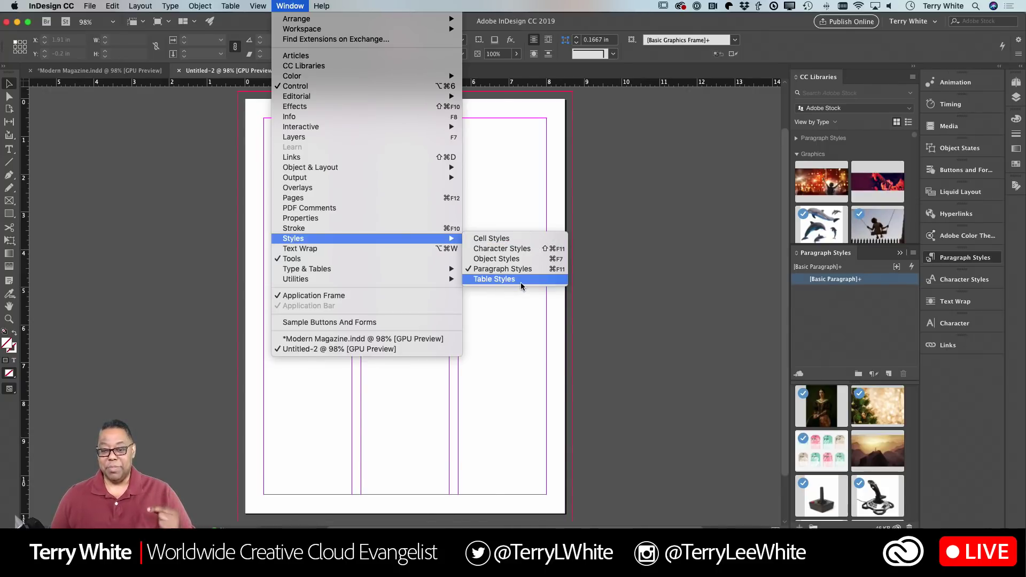
Switch to Photoshop and look through its list of available panels for the text style panels.
{"action": "left_click", "coordinate": [647, 193]}
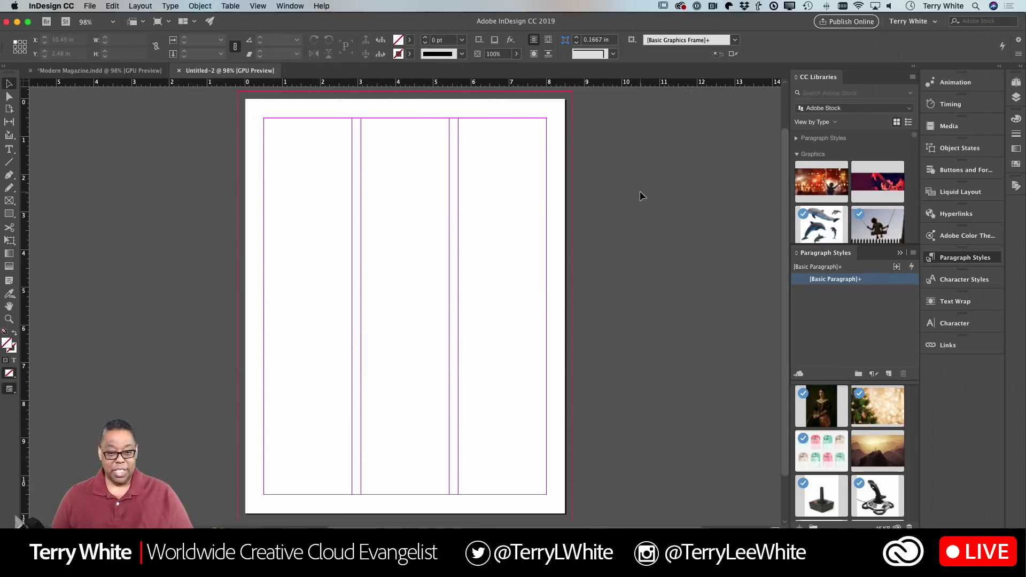
{"action": "key", "text": "super+Tab"}
{"action": "key", "text": "super+Tab"}
{"action": "key", "text": "super+Tab"}
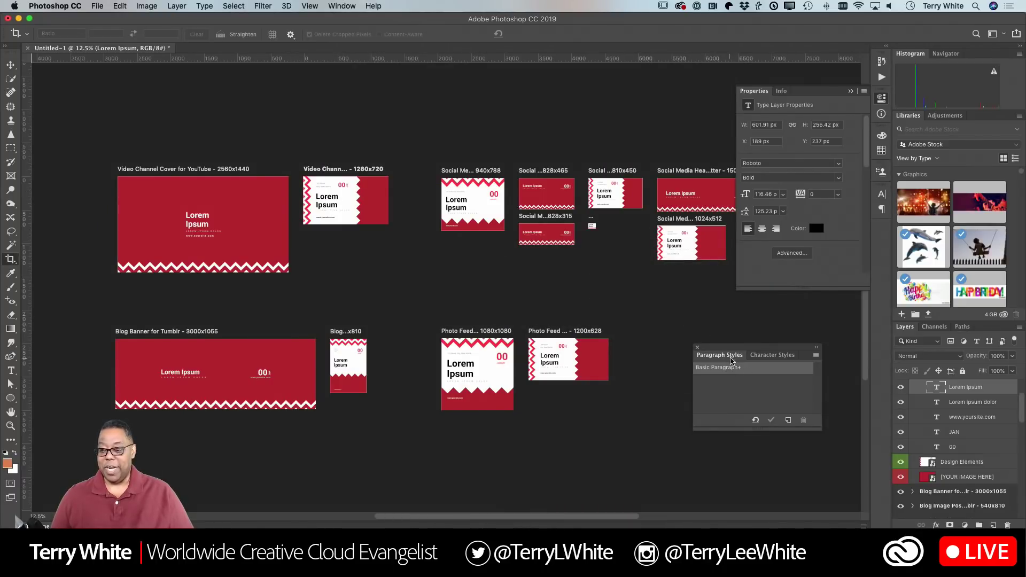
{"action": "left_click", "coordinate": [334, 5]}
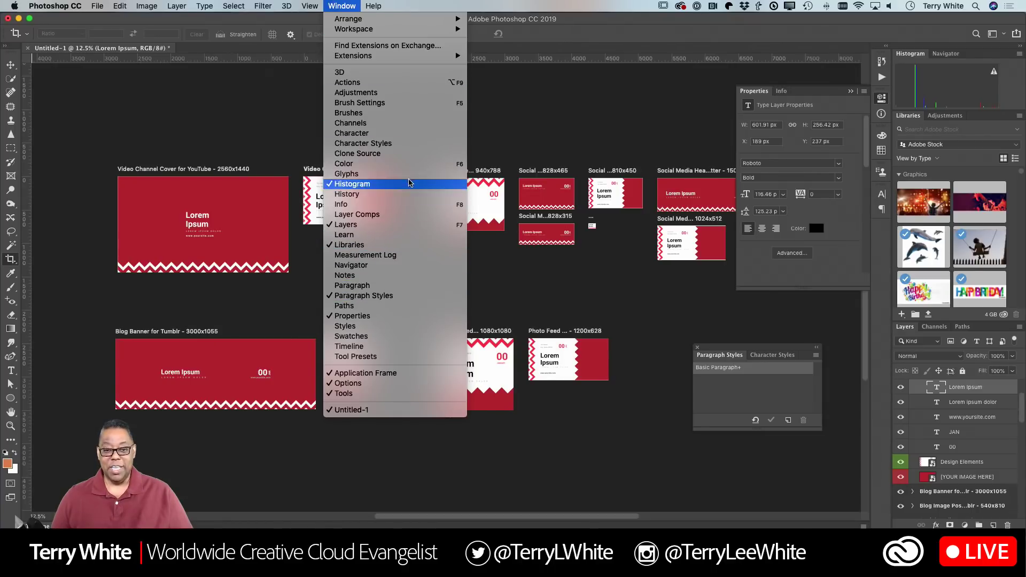
{"action": "left_click", "coordinate": [512, 124]}
Switch to Illustrator and float the Paragraph Styles and Character Styles panels separately over the brochure artwork.
{"action": "key", "text": "super+Tab"}
{"action": "key", "text": "super+Tab"}
{"action": "key", "text": "super+Tab"}
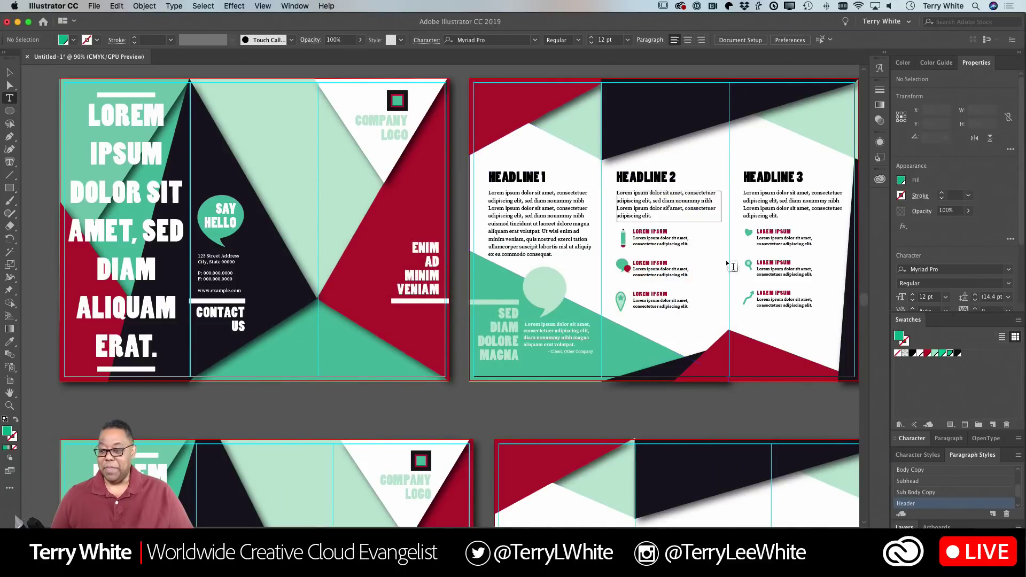
{"action": "left_click_drag", "start_coordinate": [973, 455], "coordinate": [703, 340]}
{"action": "left_click_drag", "start_coordinate": [973, 455], "coordinate": [556, 381]}
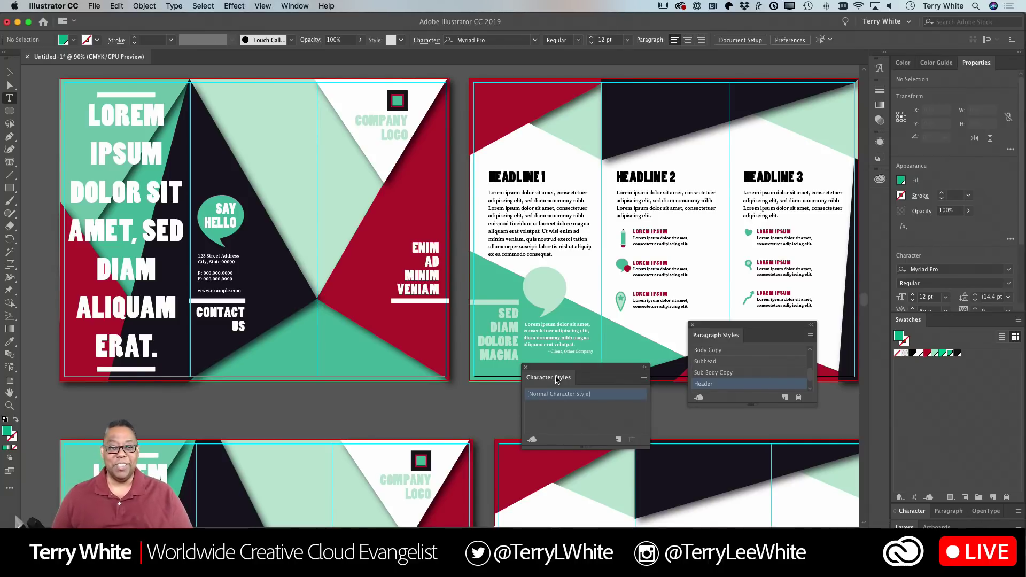
Switch to InDesign and float the expanded Paragraph Styles and Character Styles panels beside the blank page, one above the other.
{"action": "key", "text": "super+Tab"}
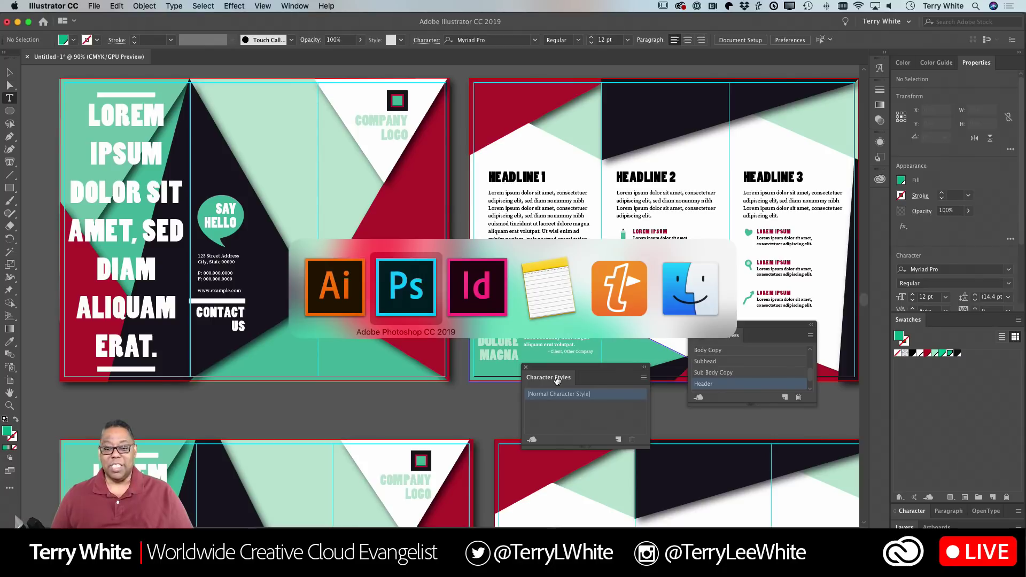
{"action": "key", "text": "super+Tab"}
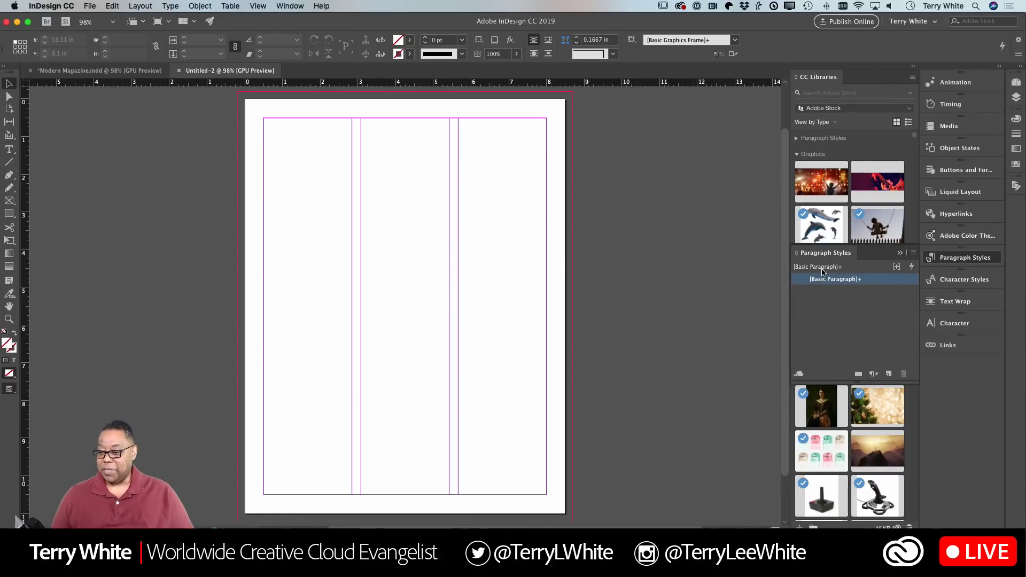
{"action": "left_click_drag", "start_coordinate": [830, 254], "coordinate": [623, 156]}
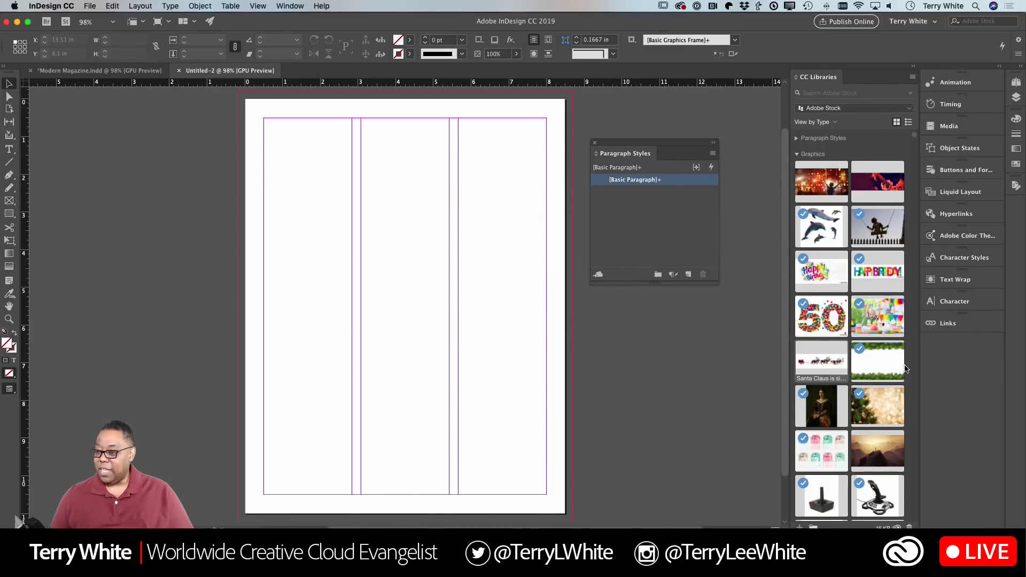
{"action": "left_click_drag", "start_coordinate": [956, 258], "coordinate": [687, 336]}
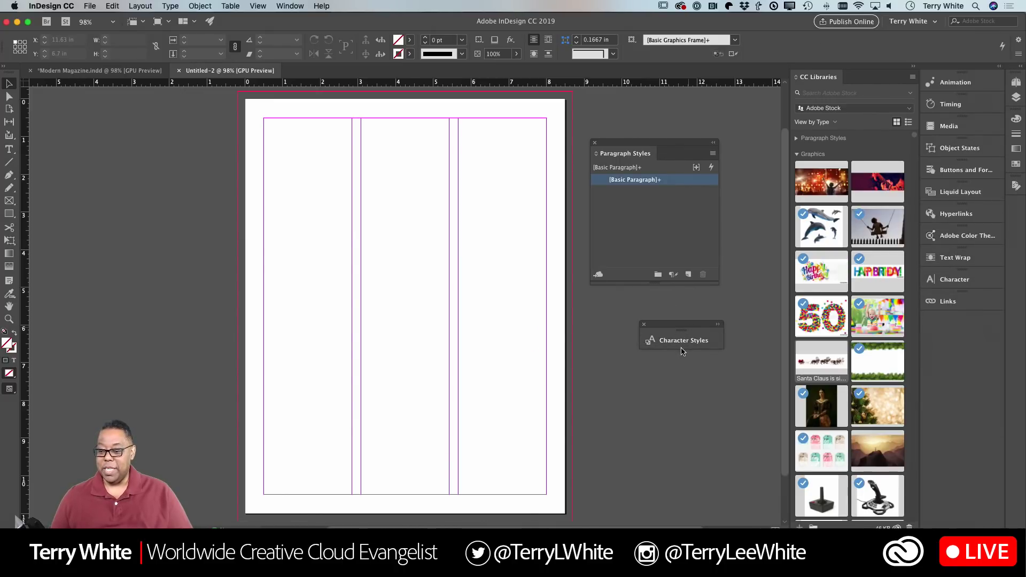
{"action": "left_click", "coordinate": [684, 342]}
{"action": "left_click", "coordinate": [683, 343]}
{"action": "left_click", "coordinate": [674, 343]}
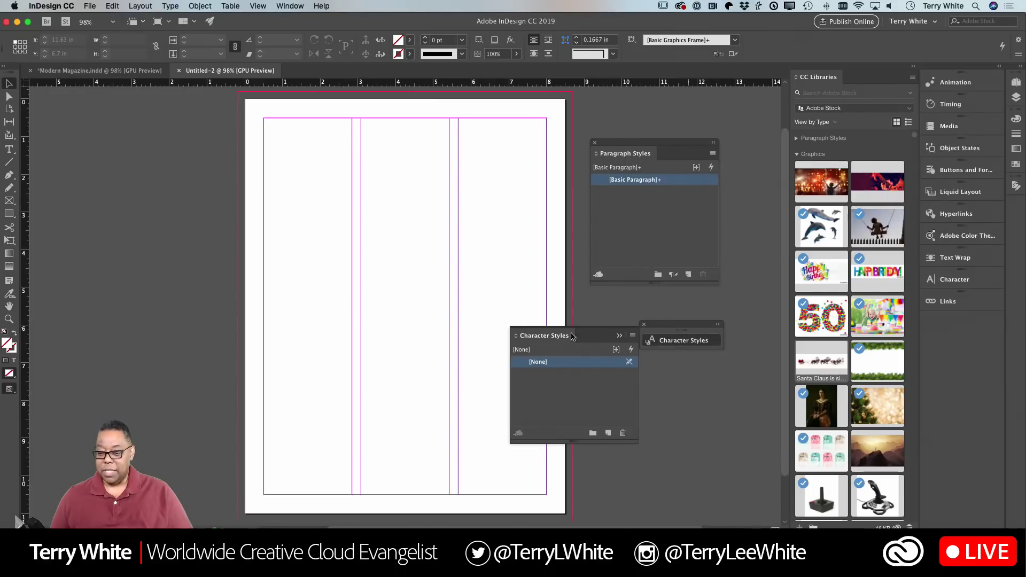
{"action": "left_click_drag", "start_coordinate": [560, 341], "coordinate": [642, 323]}
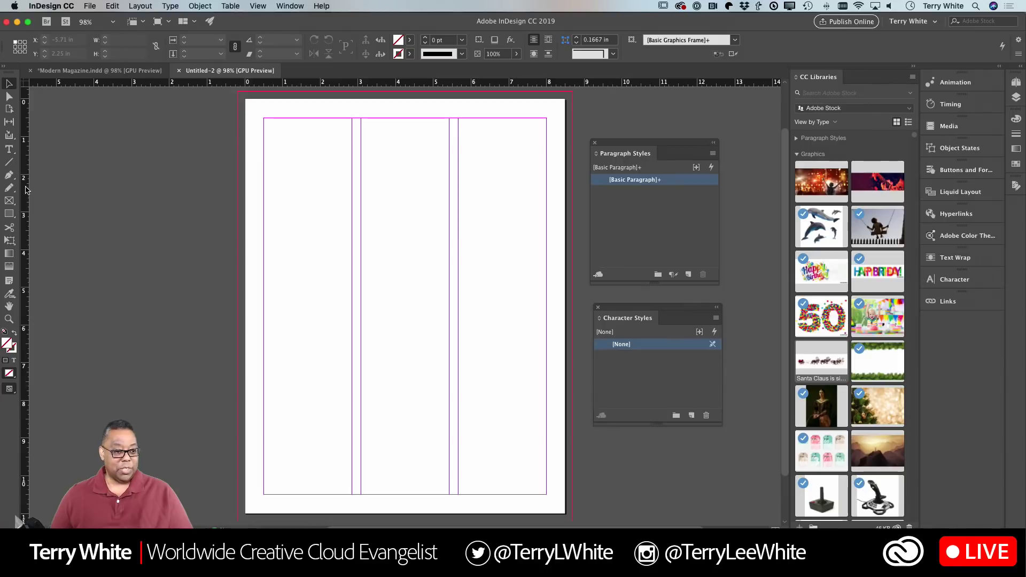
{"action": "left_click", "coordinate": [9, 150]}
{"action": "left_click_drag", "start_coordinate": [266, 120], "coordinate": [545, 306]}
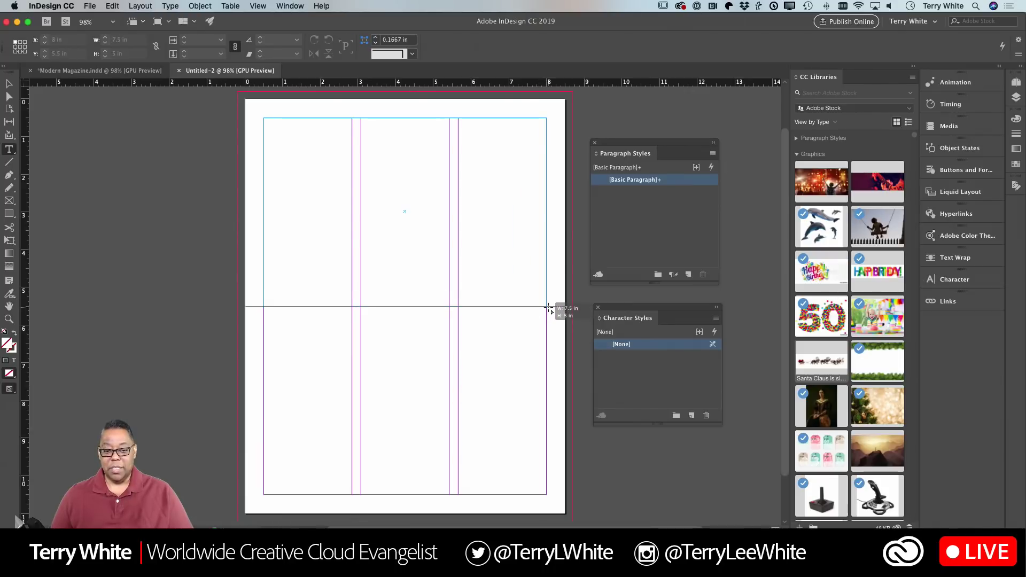
{"action": "type", "text": "This "}
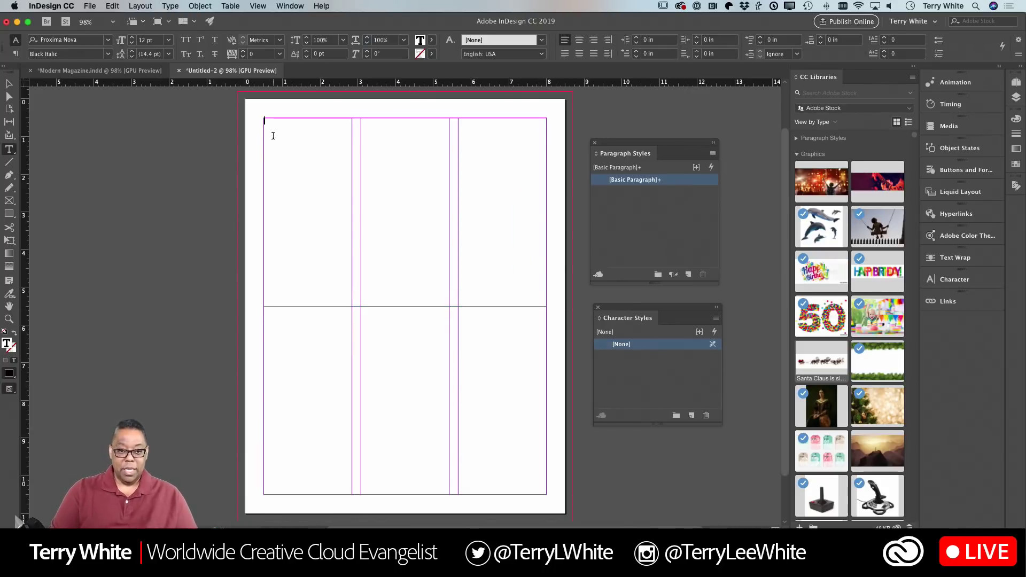
{"action": "type", "text": "is m"}
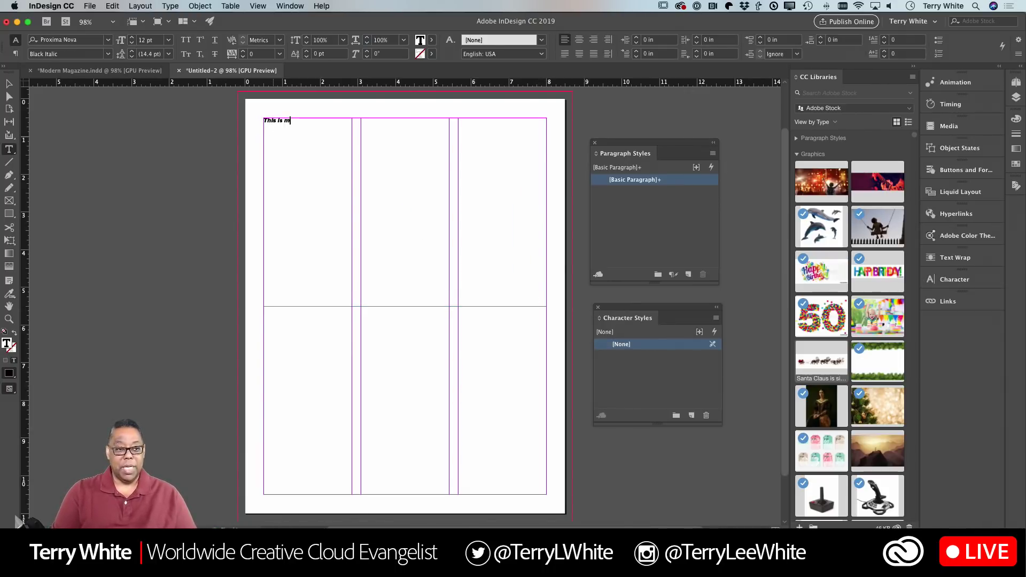
{"action": "key", "text": "Escape"}
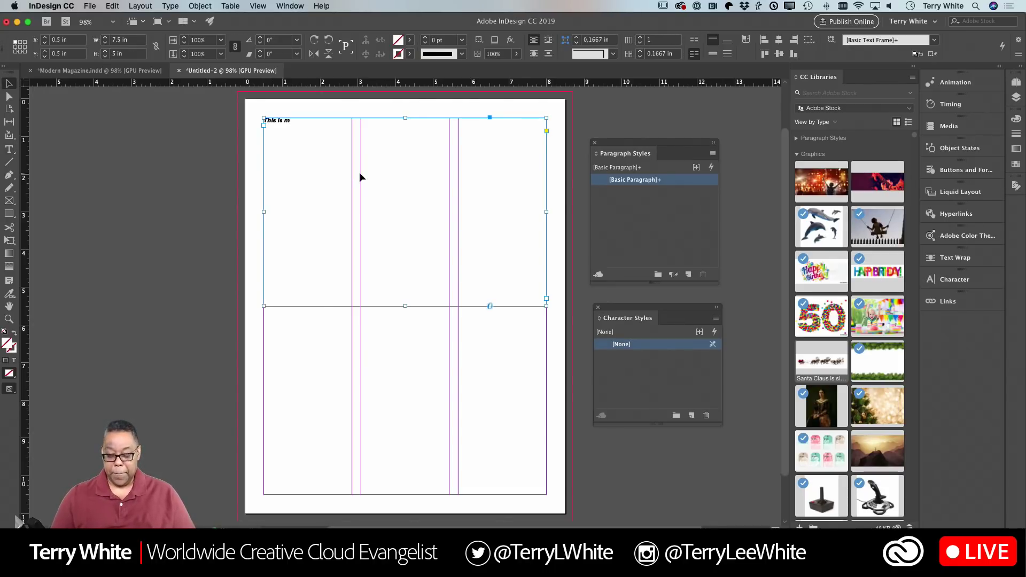
{"action": "key", "text": "Delete"}
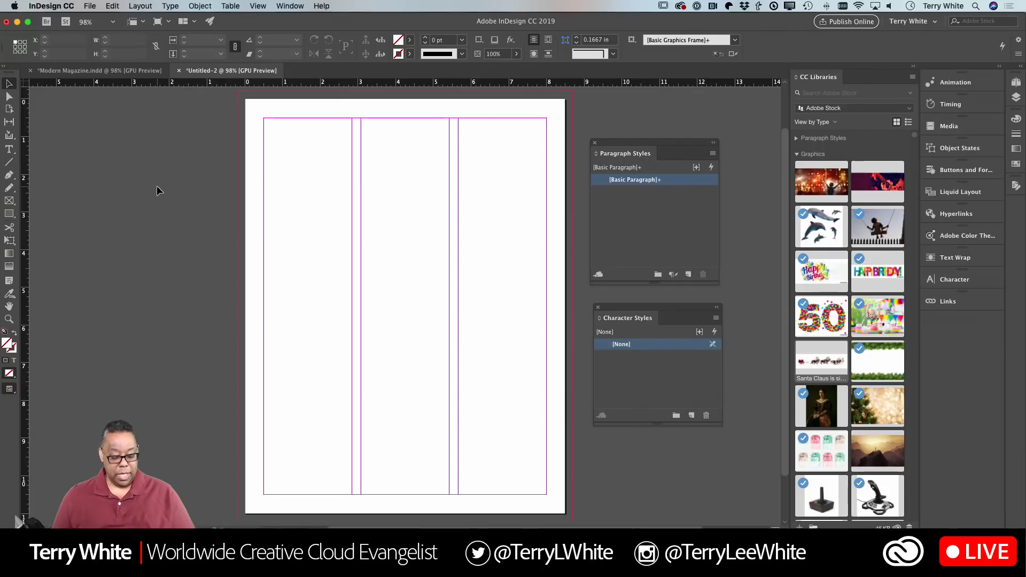
With no text selected, set the Type tool's default Proxima Nova font style to Regular.
{"action": "key", "text": "t"}
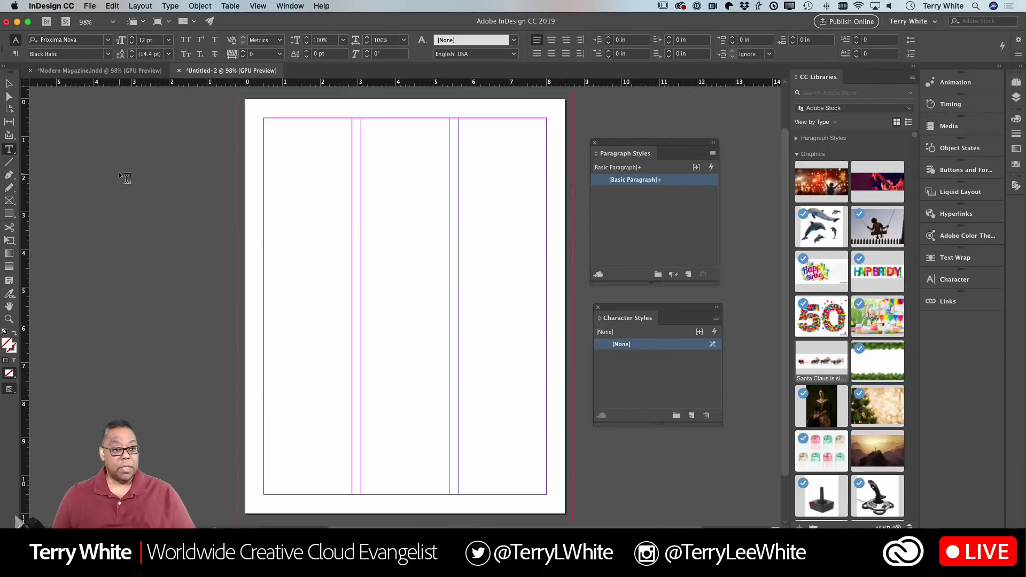
{"action": "left_click", "coordinate": [108, 55]}
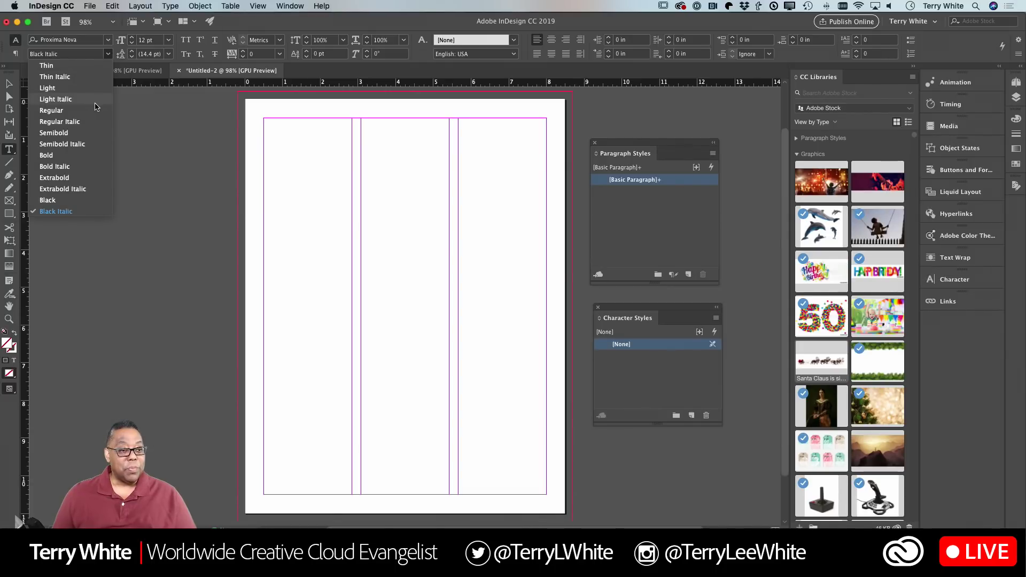
{"action": "left_click", "coordinate": [51, 110]}
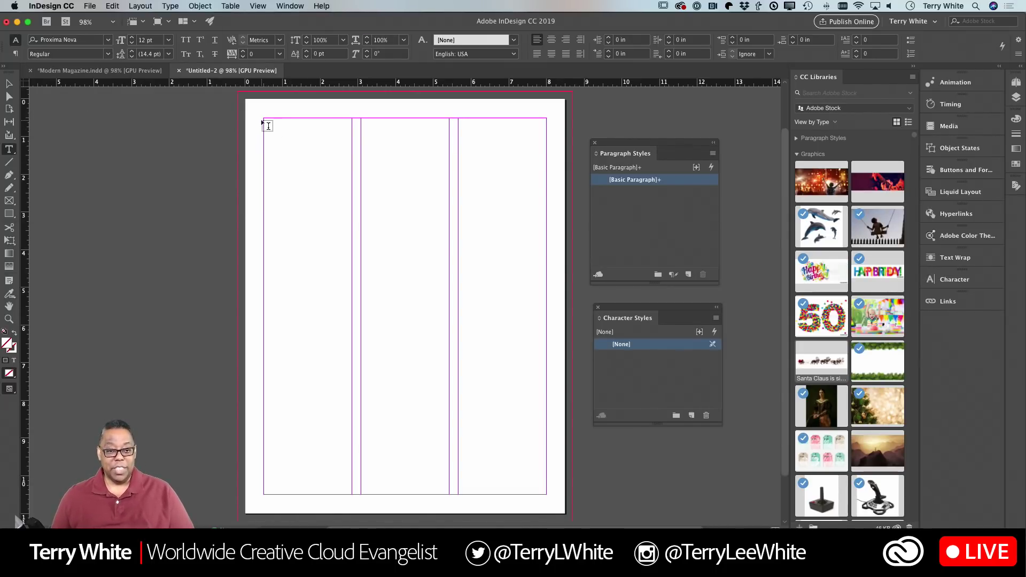
Draw a text frame about 7.5 by 4.58 in across the page's upper margin area and enter "This is our headline" followed by a new paragraph.
{"action": "left_click_drag", "start_coordinate": [264, 119], "coordinate": [546, 292]}
{"action": "type", "text": "This is ou"}
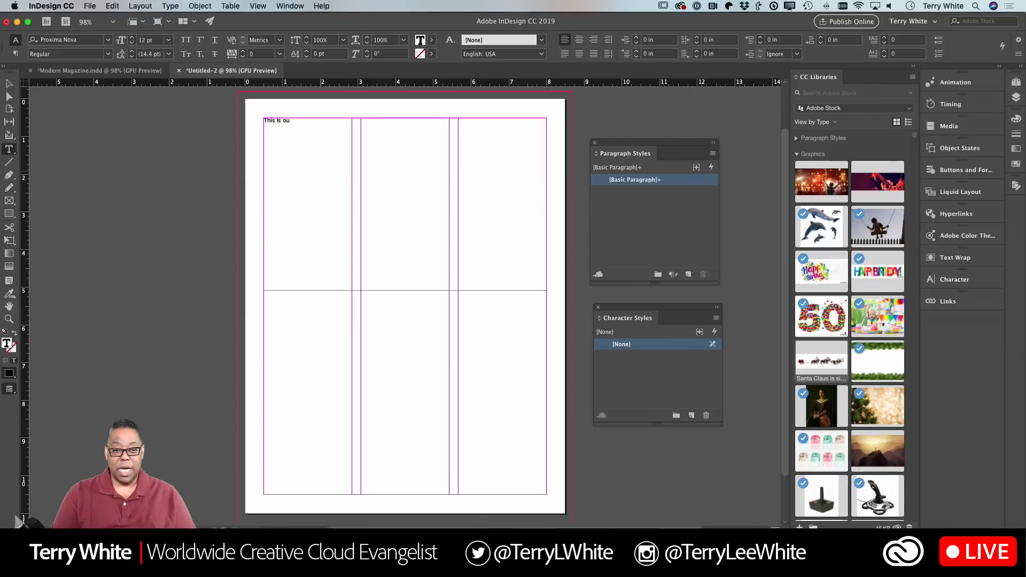
{"action": "type", "text": "r headline"}
{"action": "key", "text": "Return"}
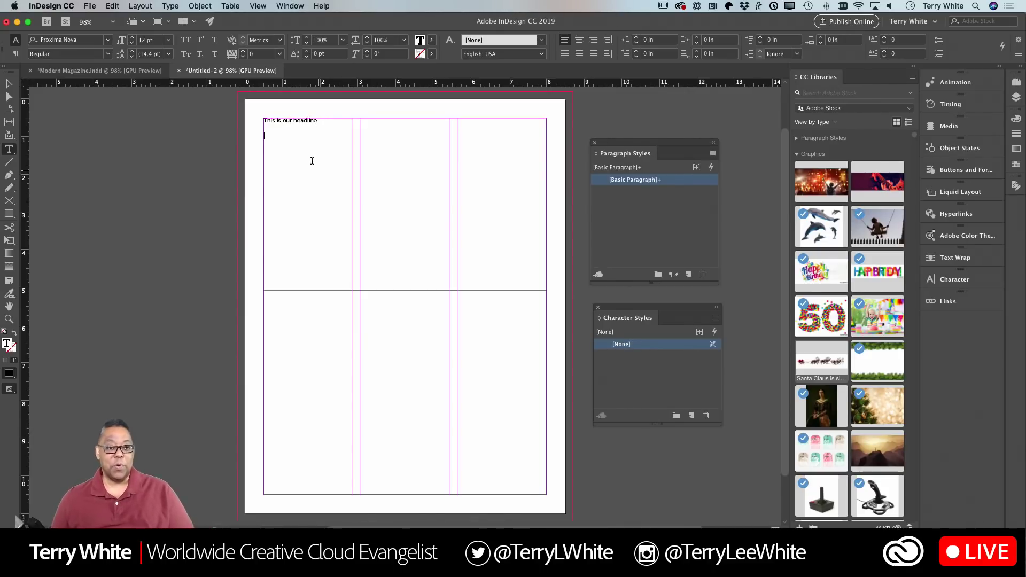
Fill the frame below the headline with placeholder text and delete its last few paragraphs, ending at "rehendis inctibu scident.".
{"action": "left_click", "coordinate": [169, 6]}
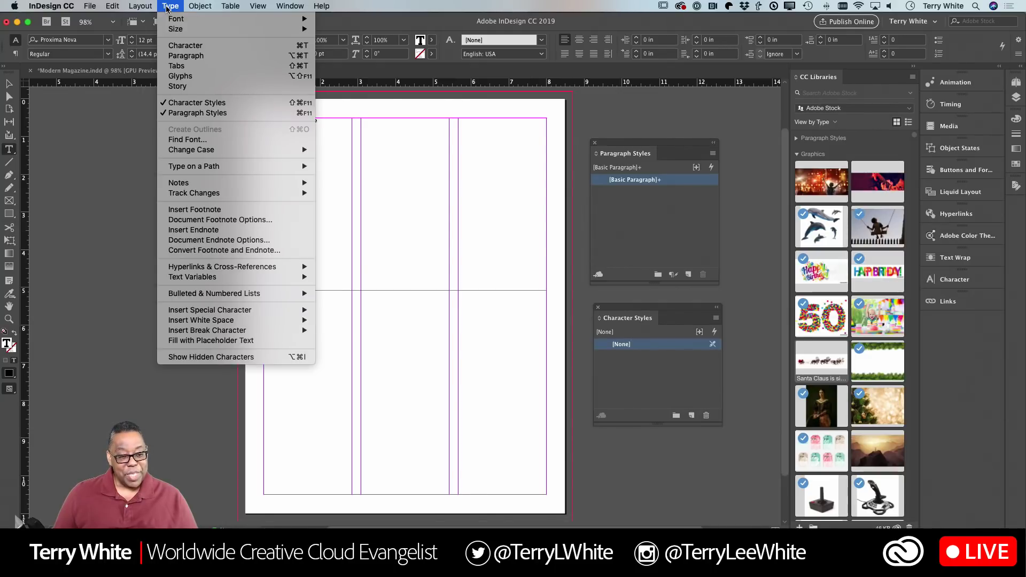
{"action": "left_click", "coordinate": [208, 340]}
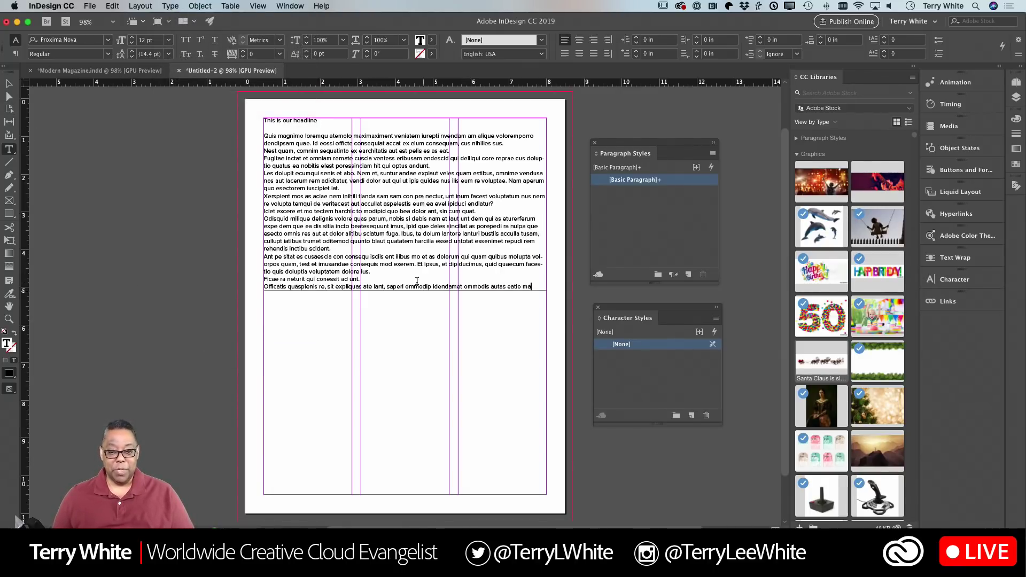
{"action": "left_click_drag", "start_coordinate": [332, 249], "coordinate": [345, 304]}
{"action": "key", "text": "BackSpace"}
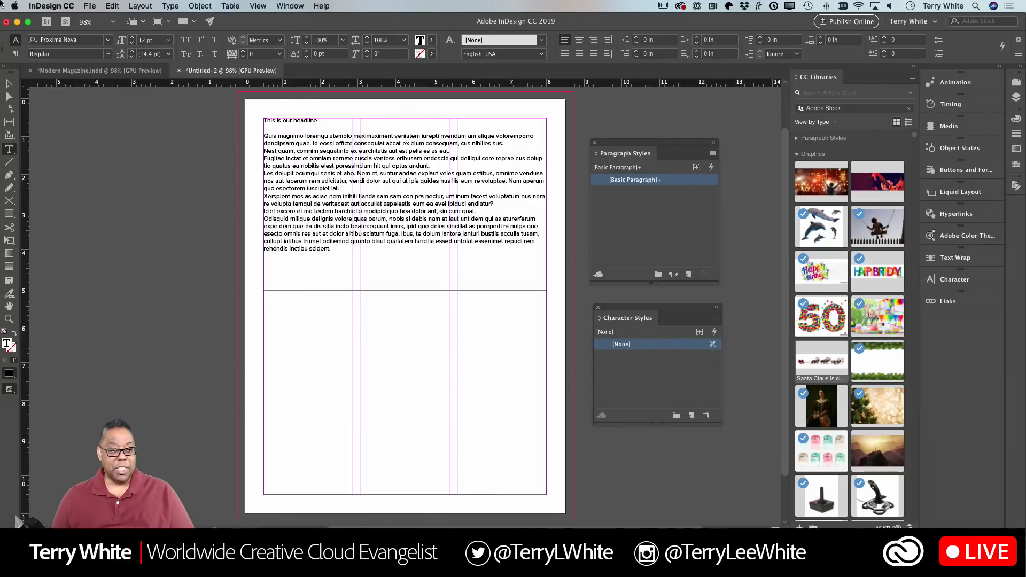
Duplicate the text frame onto the lower half of the page and change the copy's headline to "Maybe it's our 2nd headline".
{"action": "left_click", "coordinate": [9, 83]}
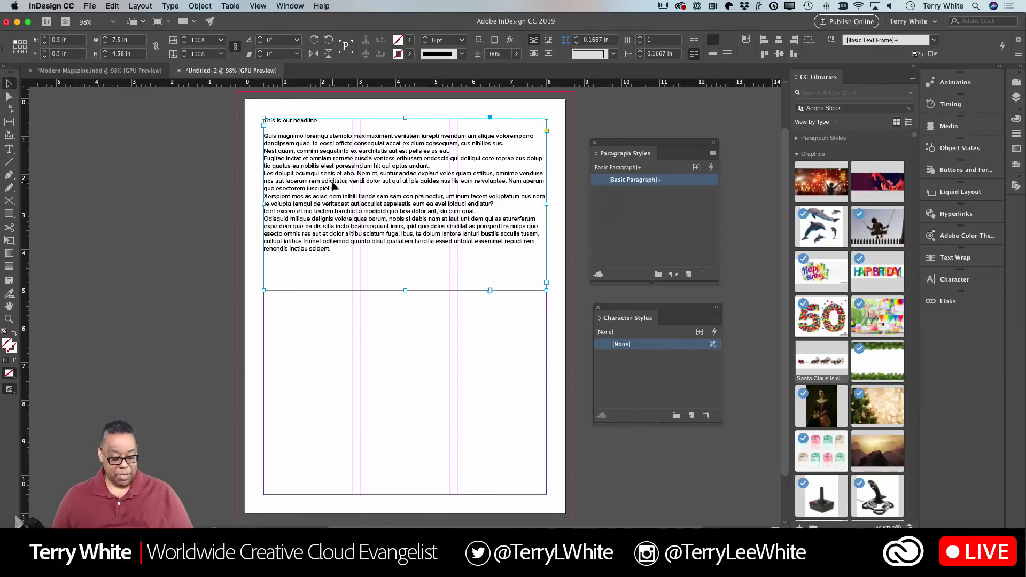
{"action": "left_click_drag", "start_coordinate": [326, 179], "coordinate": [327, 377]}
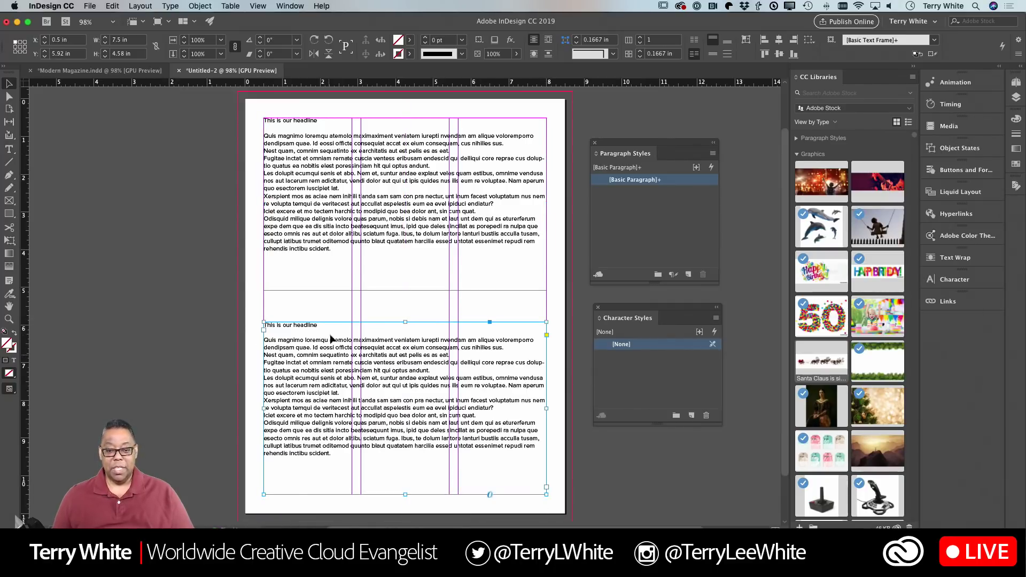
{"action": "left_click", "coordinate": [309, 201]}
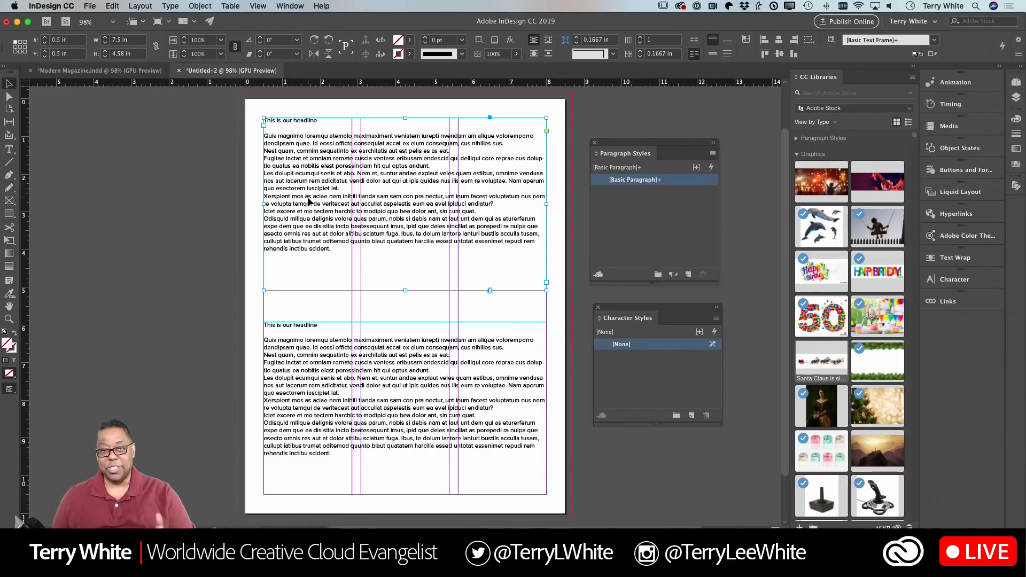
{"action": "double_click", "coordinate": [303, 120]}
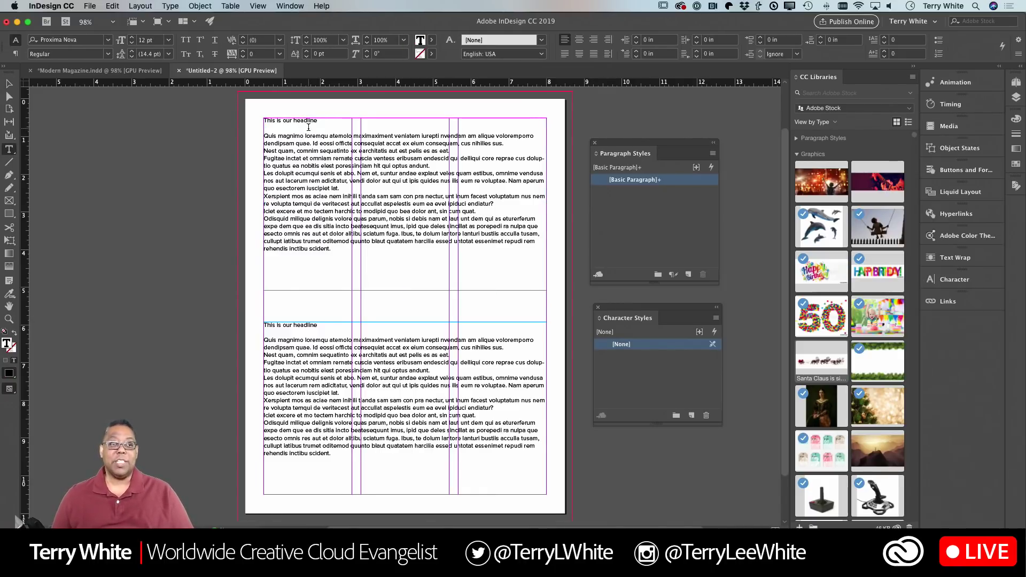
{"action": "scroll", "coordinate": [308, 127], "scroll_direction": "right", "scroll_amount": 1}
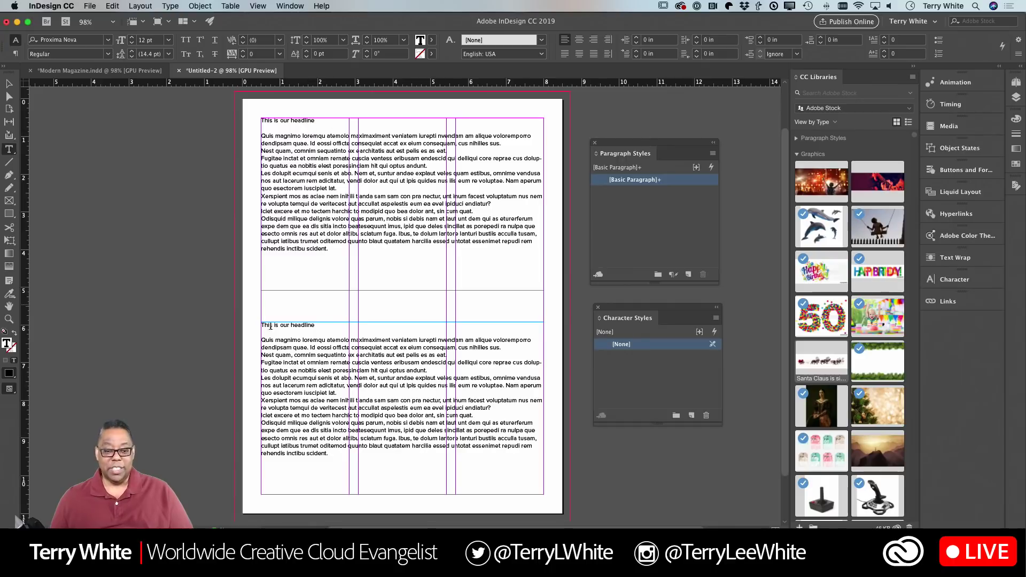
{"action": "left_click_drag", "start_coordinate": [311, 325], "coordinate": [233, 325]}
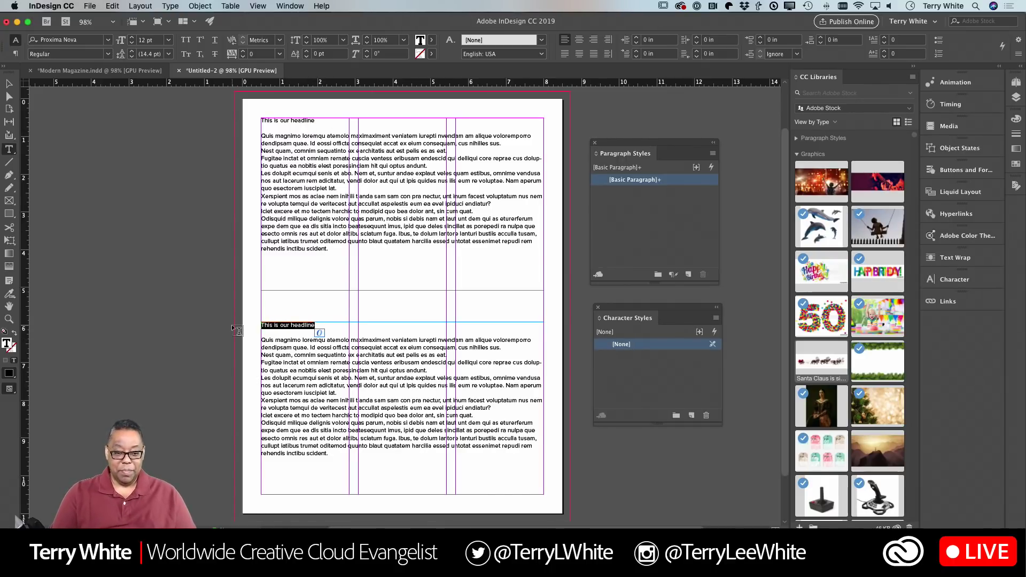
{"action": "type", "text": "Maybe"}
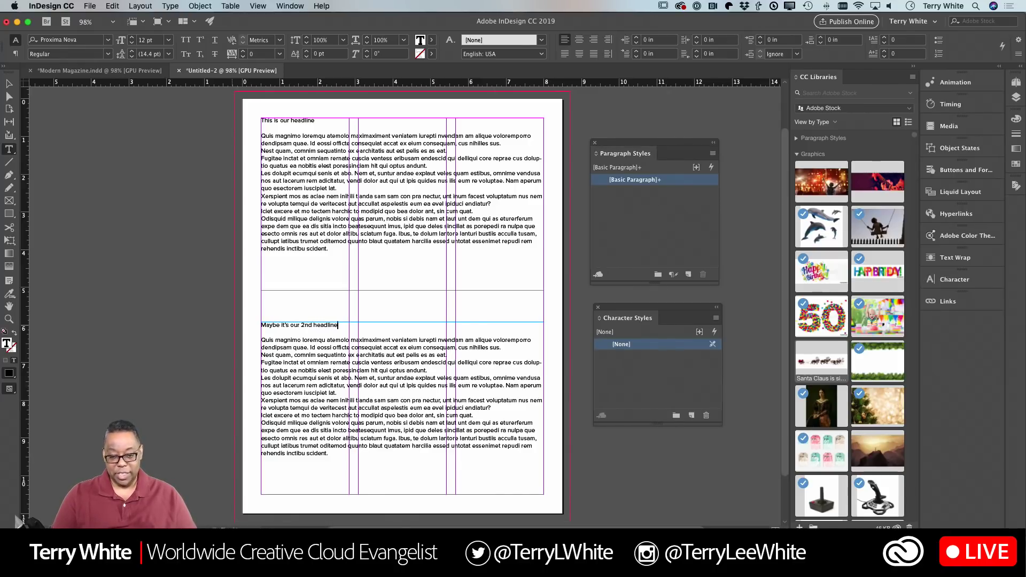
Enlarge the first frame's "This is our headline" text to 40 pt.
{"action": "scroll", "coordinate": [335, 250], "scroll_direction": "left", "scroll_amount": 3}
{"action": "scroll", "coordinate": [335, 250], "scroll_direction": "up", "scroll_amount": 2}
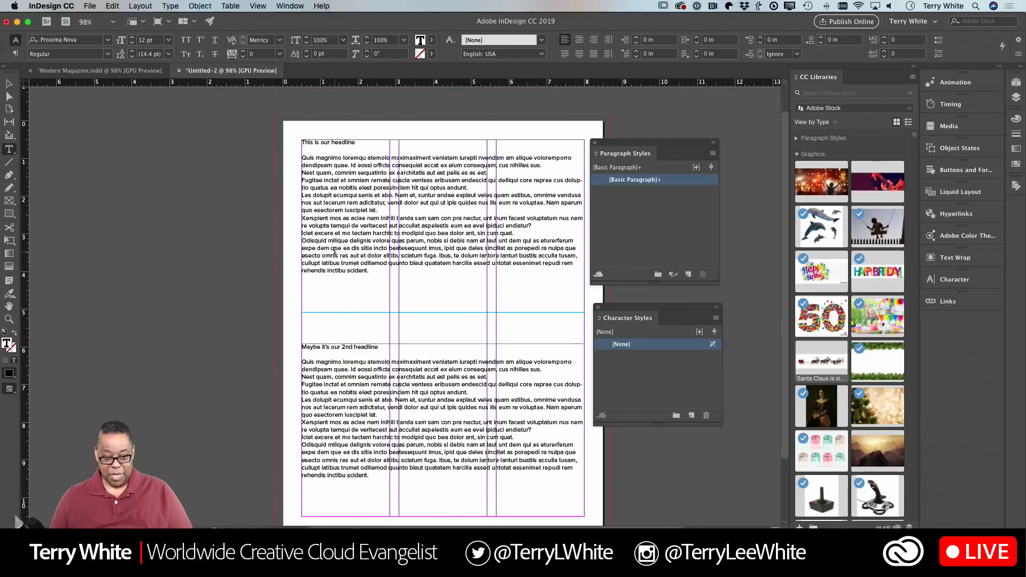
{"action": "left_click_drag", "start_coordinate": [356, 143], "coordinate": [267, 142]}
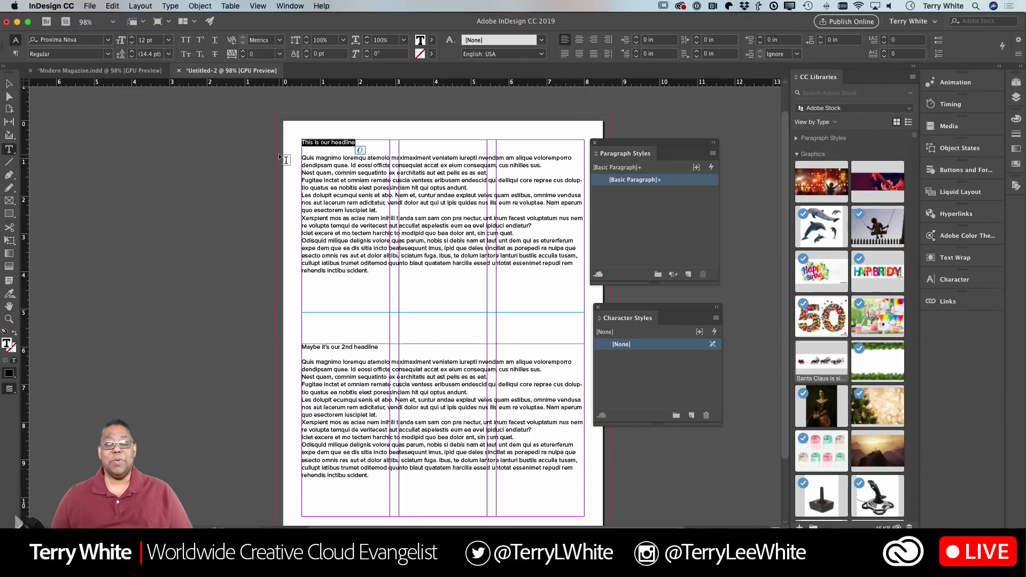
{"action": "key", "text": "super+shift+period"}
{"action": "key", "text": "super+shift+period"}
{"action": "key", "text": "super+shift+period"}
{"action": "key", "text": "super+shift+period"}
{"action": "key", "text": "super+shift+period"}
{"action": "key", "text": "super+shift+period"}
{"action": "key", "text": "super+shift+period"}
{"action": "key", "text": "super+shift+period"}
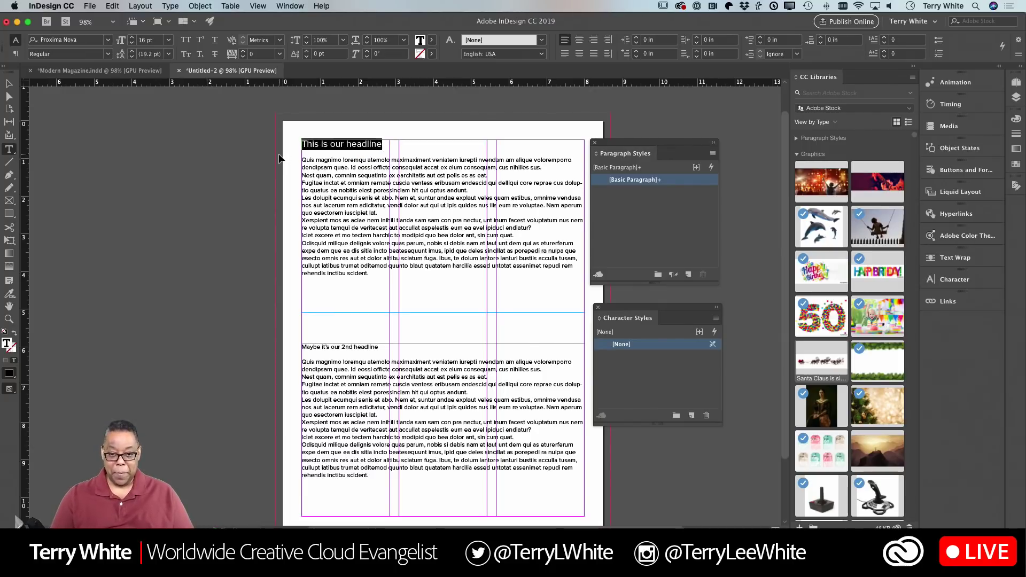
{"action": "key", "text": "super+shift+period"}
{"action": "key", "text": "super+shift+period"}
{"action": "key", "text": "super+shift+period"}
{"action": "key", "text": "super+shift+period"}
{"action": "key", "text": "super+shift+period"}
{"action": "key", "text": "super+shift+period"}
{"action": "key", "text": "super+shift+period"}
{"action": "key", "text": "super+shift+period"}
{"action": "key", "text": "super+shift+period"}
{"action": "key", "text": "super+shift+period"}
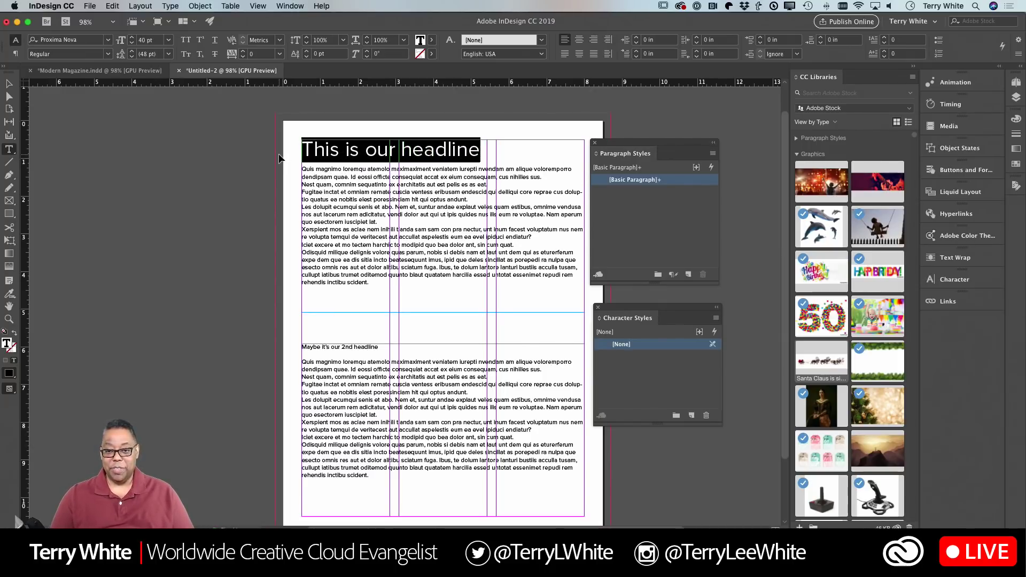
Enlarge the selected "This is our headline" text to 52 pt and set its font style to Black.
{"action": "key", "text": "super+shift+period"}
{"action": "key", "text": "super+shift+period"}
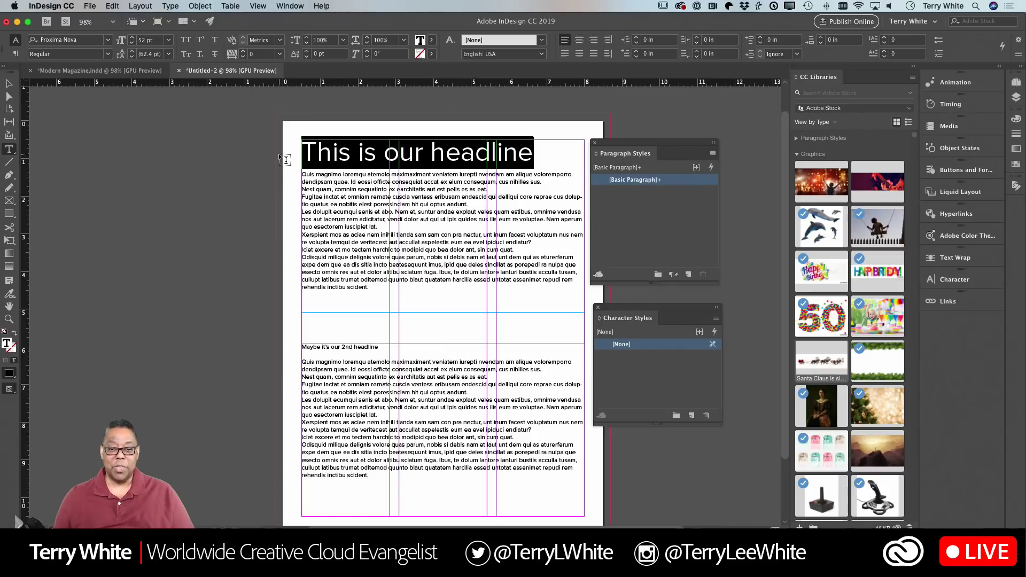
{"action": "left_click", "coordinate": [108, 54]}
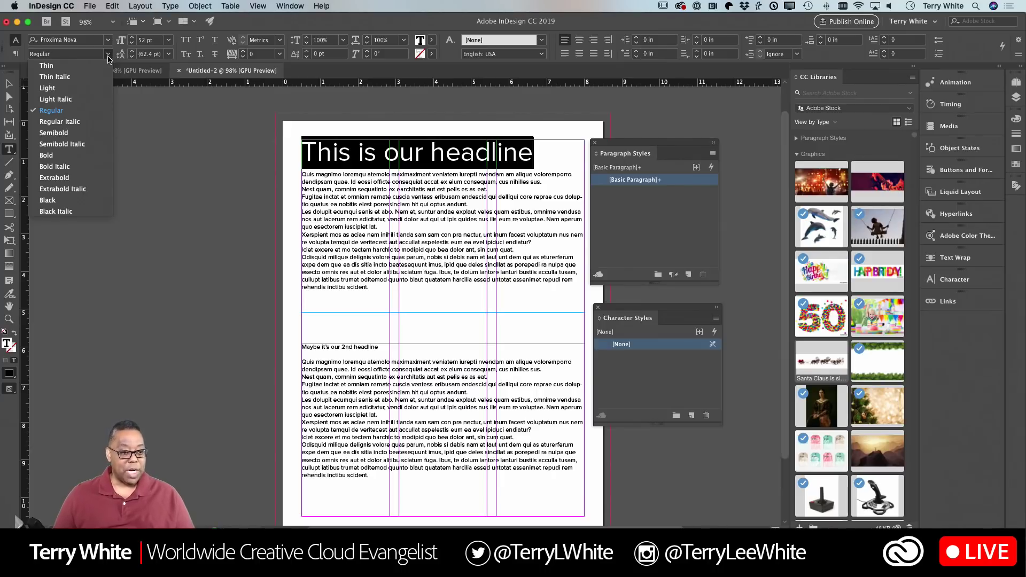
{"action": "left_click", "coordinate": [94, 200]}
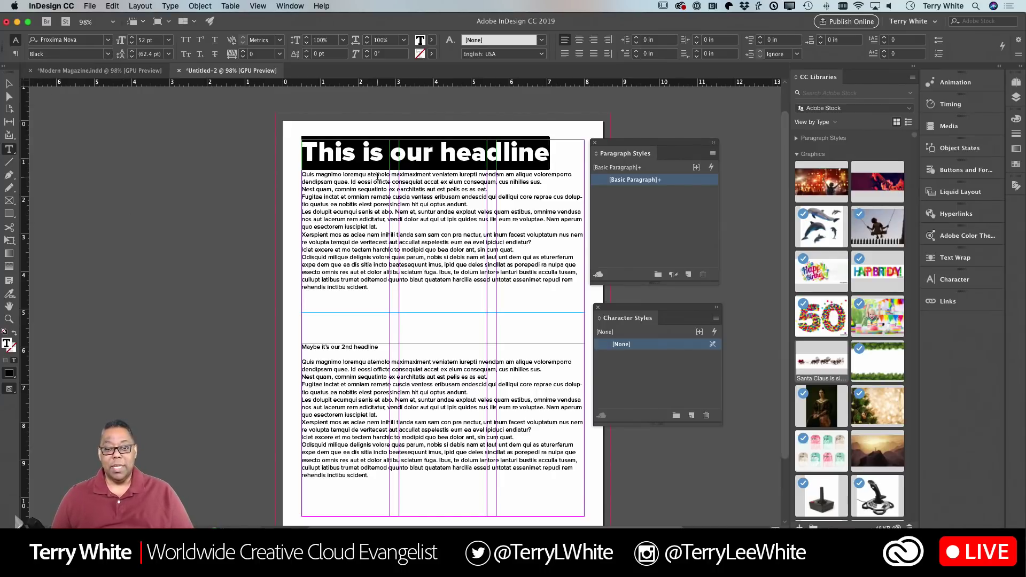
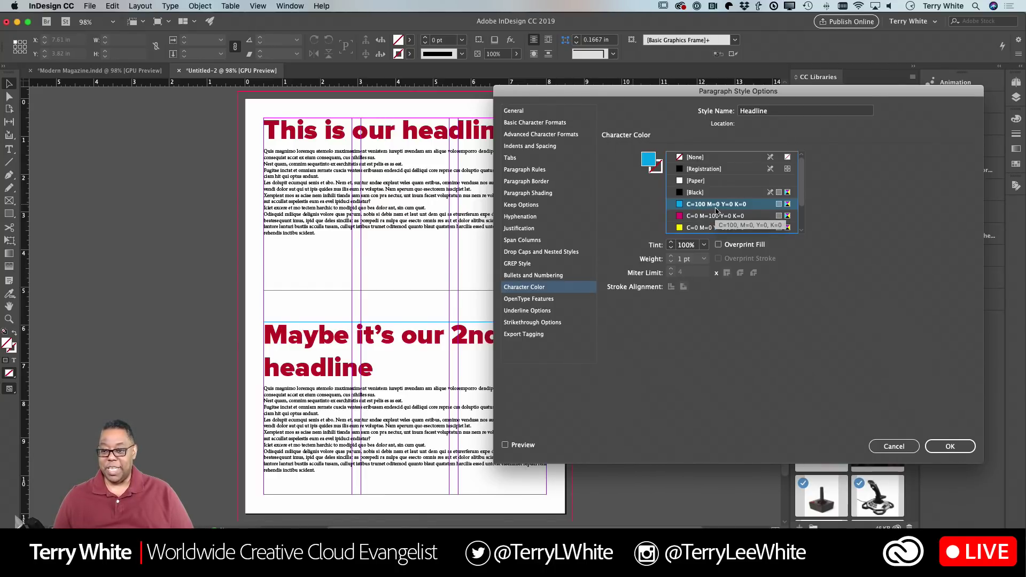
Apply C=100 M=0 Y=0 K=0 as the character color of the Headline paragraph style.
{"action": "left_click", "coordinate": [946, 447]}
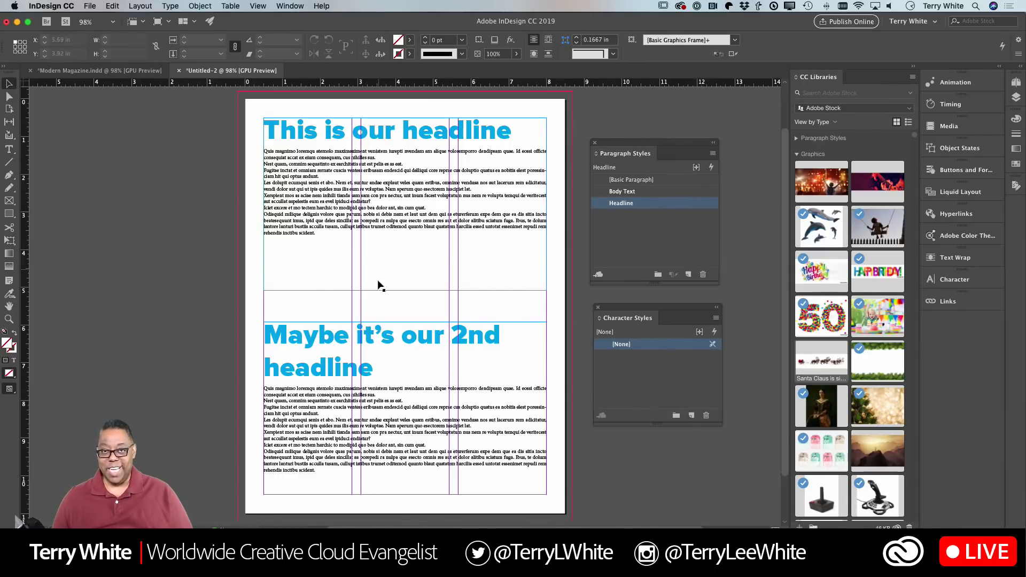
{"action": "left_click", "coordinate": [713, 154]}
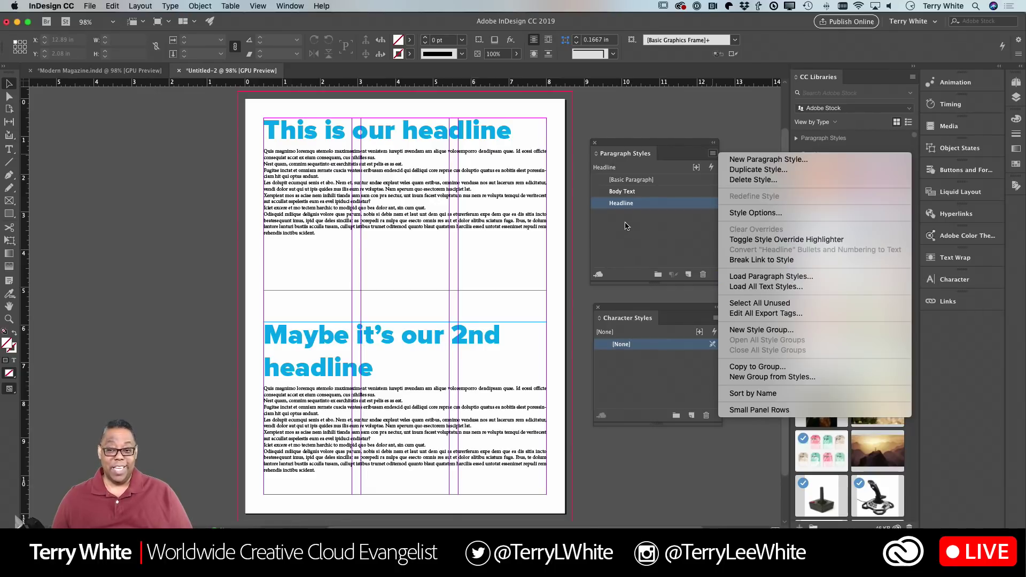
{"action": "left_click", "coordinate": [628, 242]}
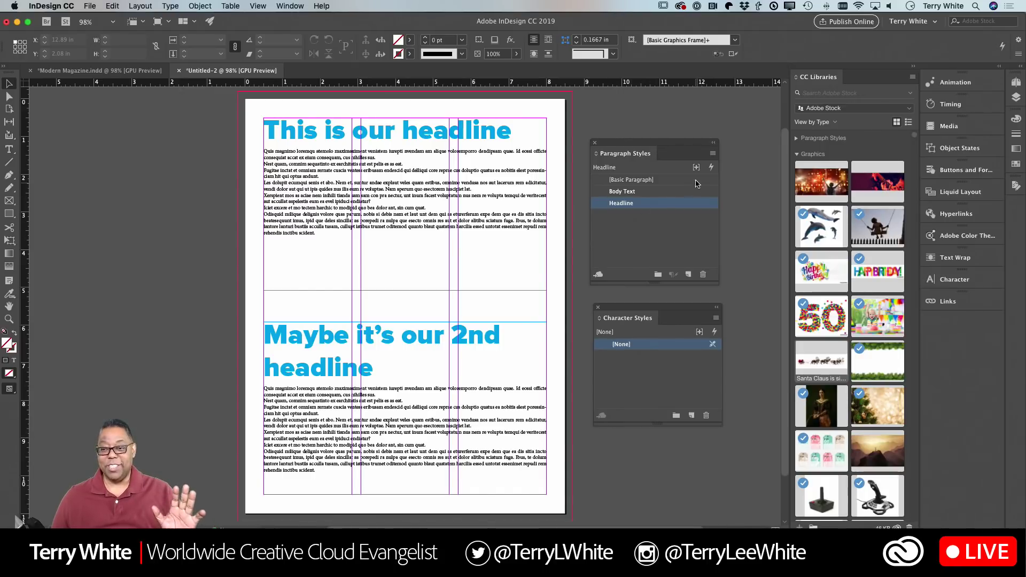
{"action": "left_click", "coordinate": [713, 154]}
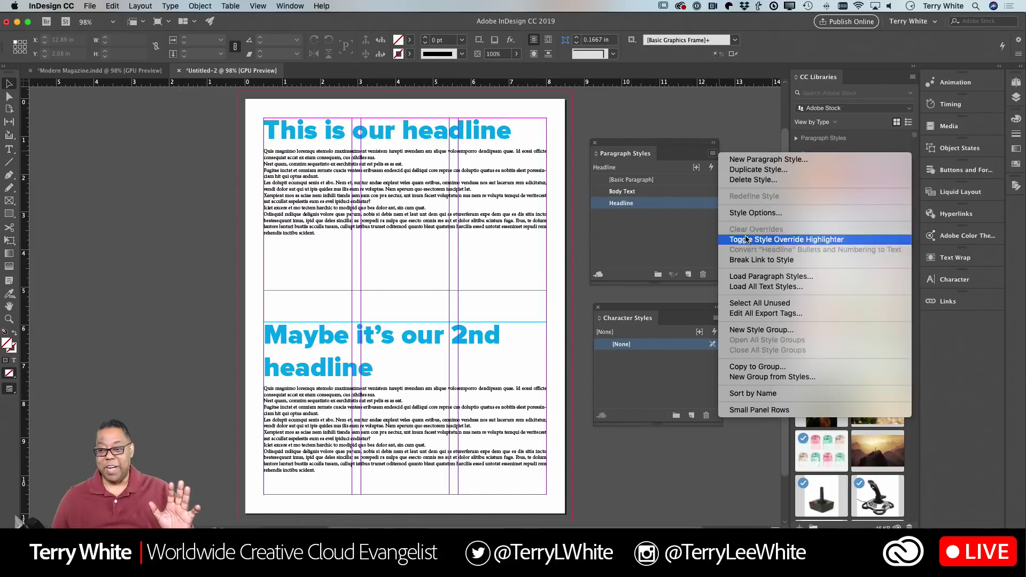
{"action": "left_click", "coordinate": [748, 277]}
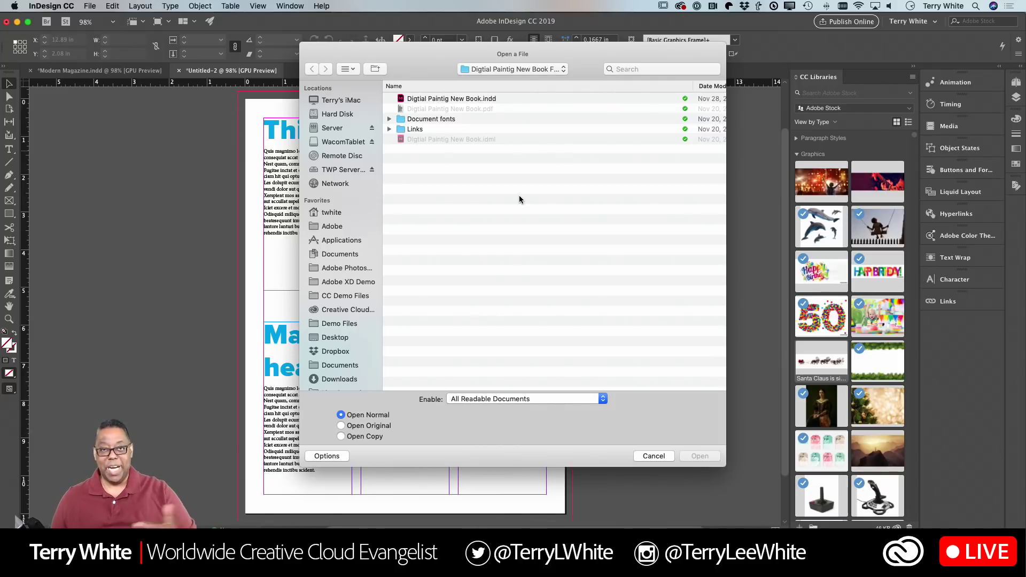
{"action": "left_click", "coordinate": [653, 457]}
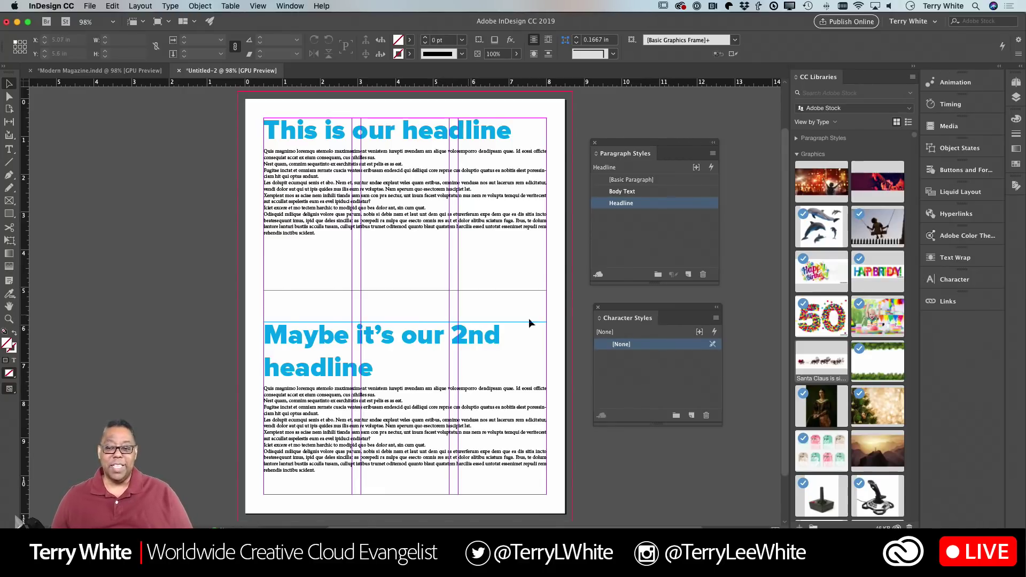
Set the Headline paragraph style's font size to 40 pt.
{"action": "double_click", "coordinate": [637, 204]}
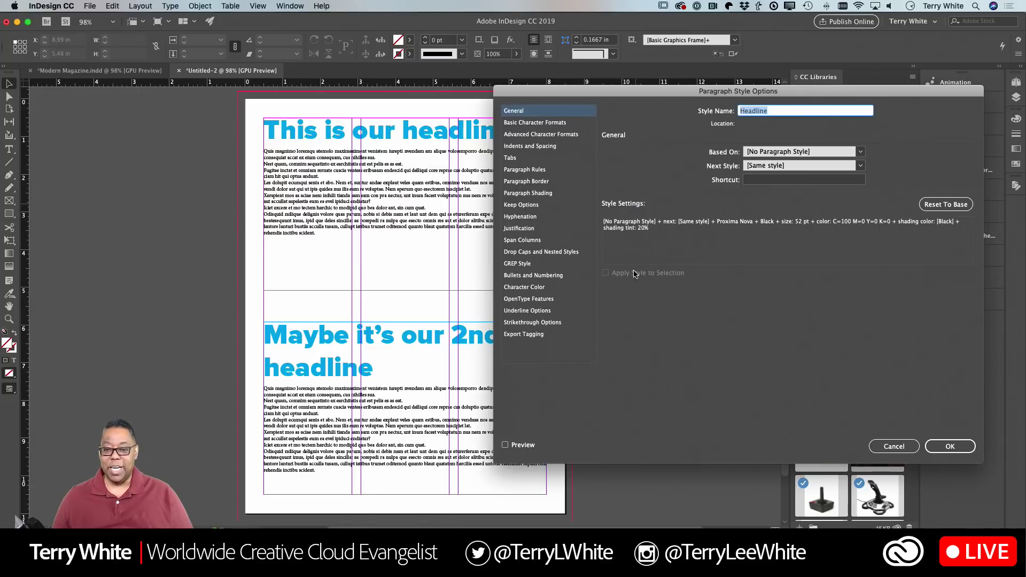
{"action": "left_click", "coordinate": [543, 124]}
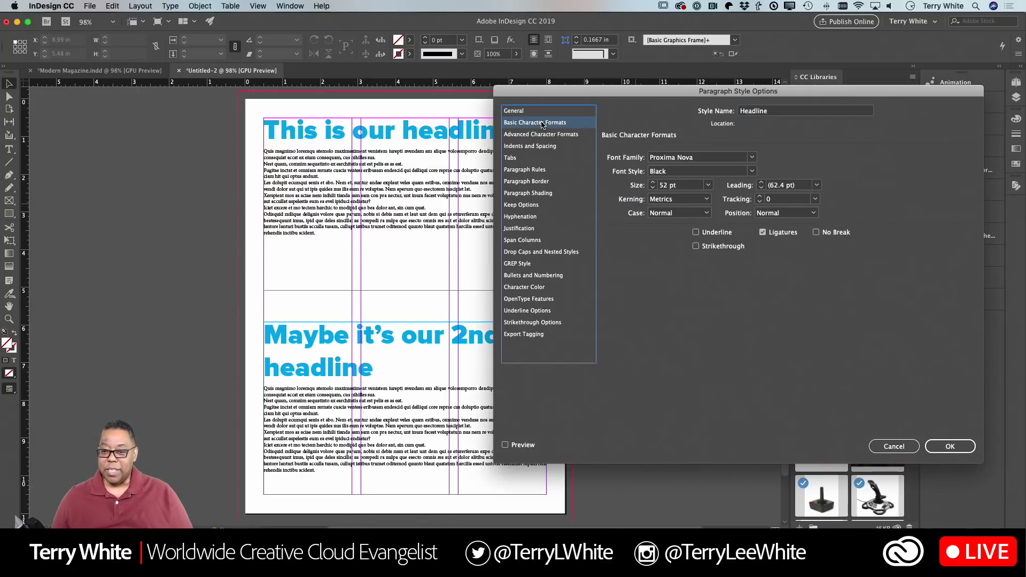
{"action": "left_click", "coordinate": [684, 186]}
{"action": "triple_click", "coordinate": [684, 185]}
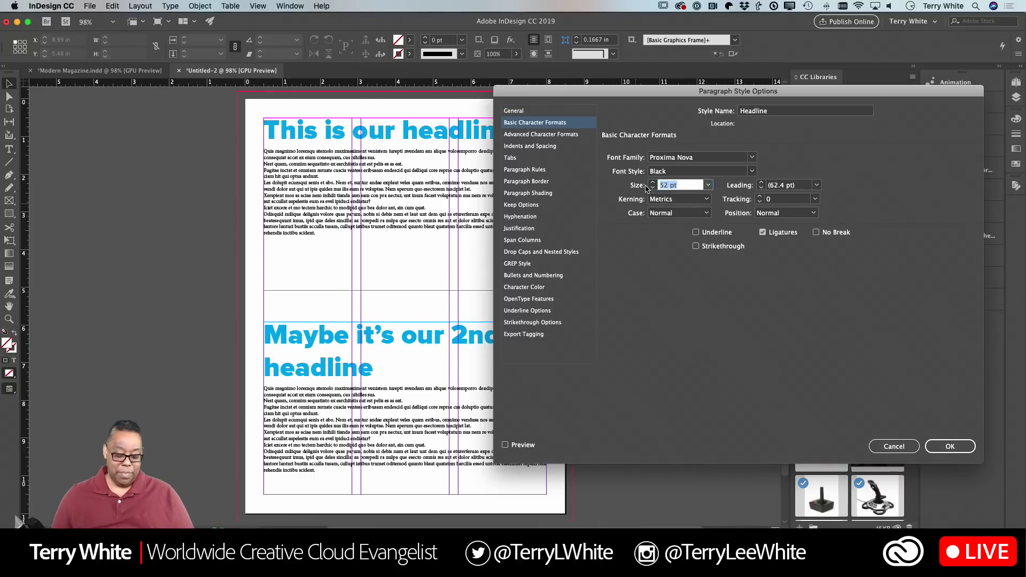
{"action": "type", "text": "40"}
{"action": "key", "text": "Tab"}
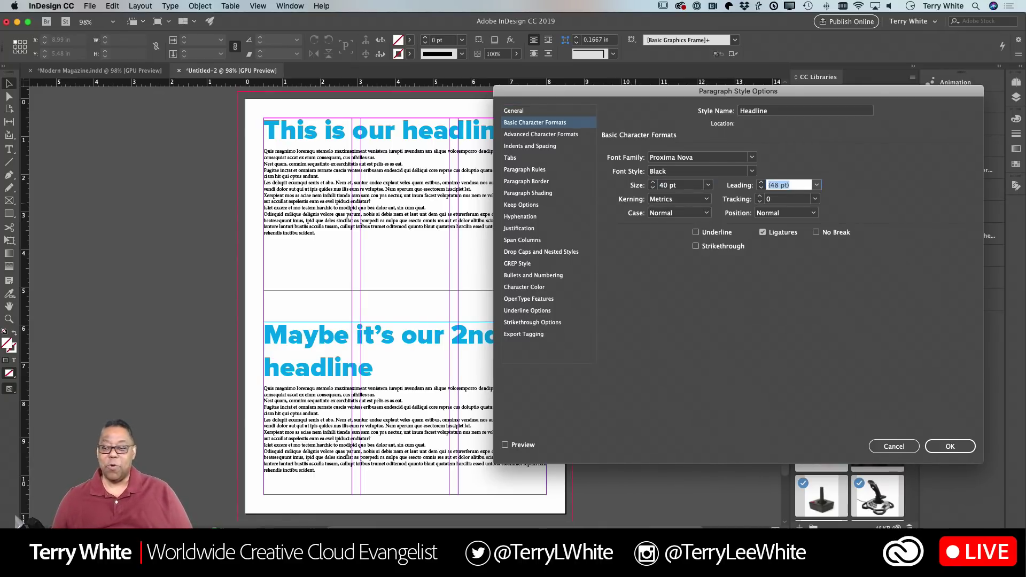
{"action": "left_click", "coordinate": [941, 448]}
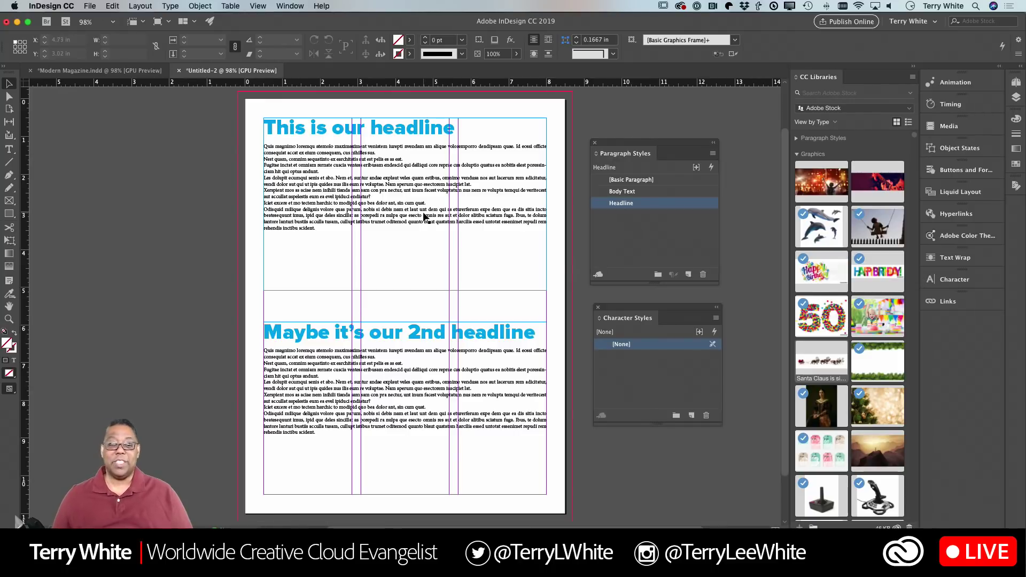
Change the Body Text paragraph style's font family to Myriad Pro and its size to 12 pt.
{"action": "left_click", "coordinate": [471, 256]}
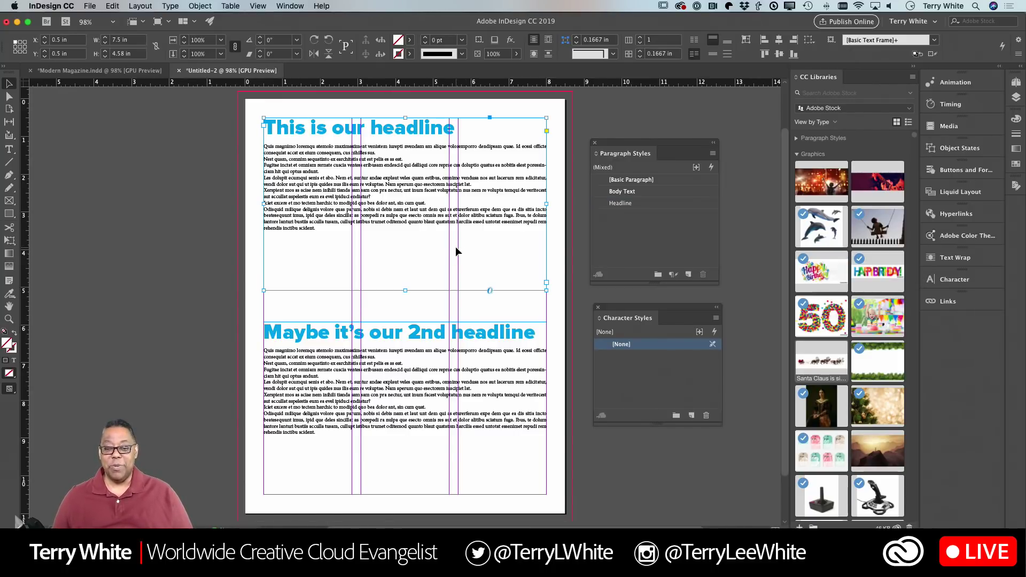
{"action": "left_click", "coordinate": [553, 255]}
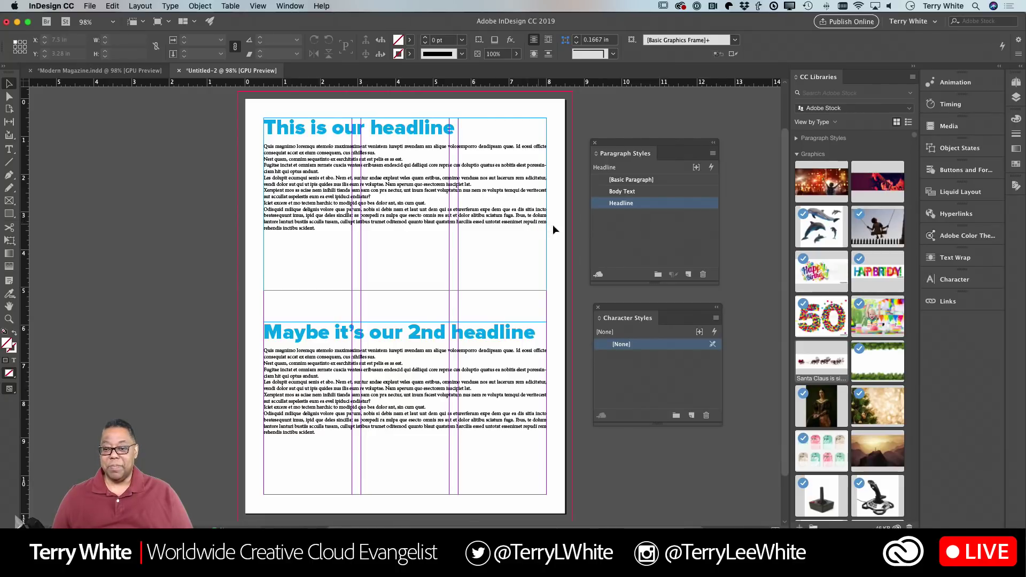
{"action": "double_click", "coordinate": [622, 191]}
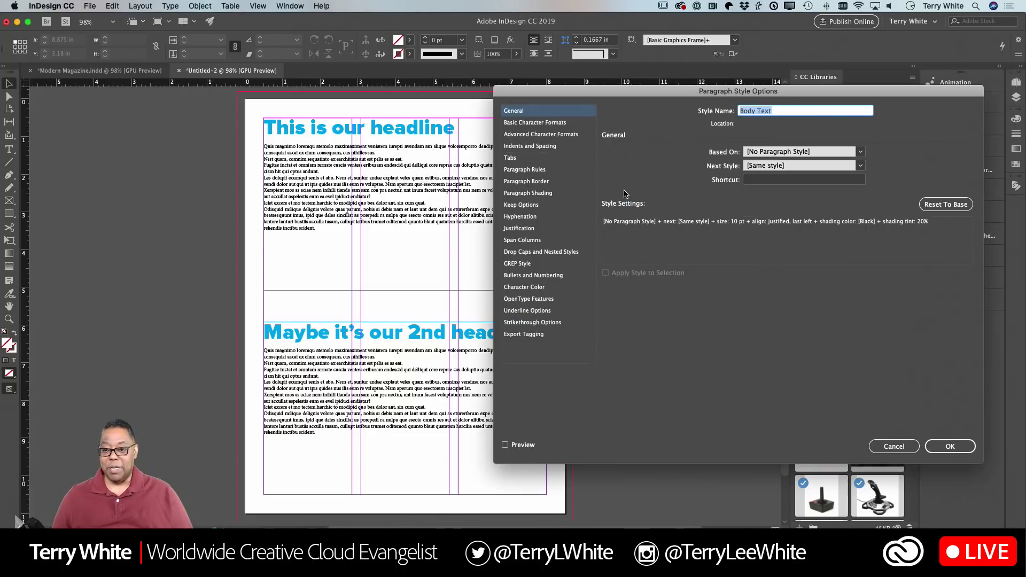
{"action": "left_click", "coordinate": [527, 124]}
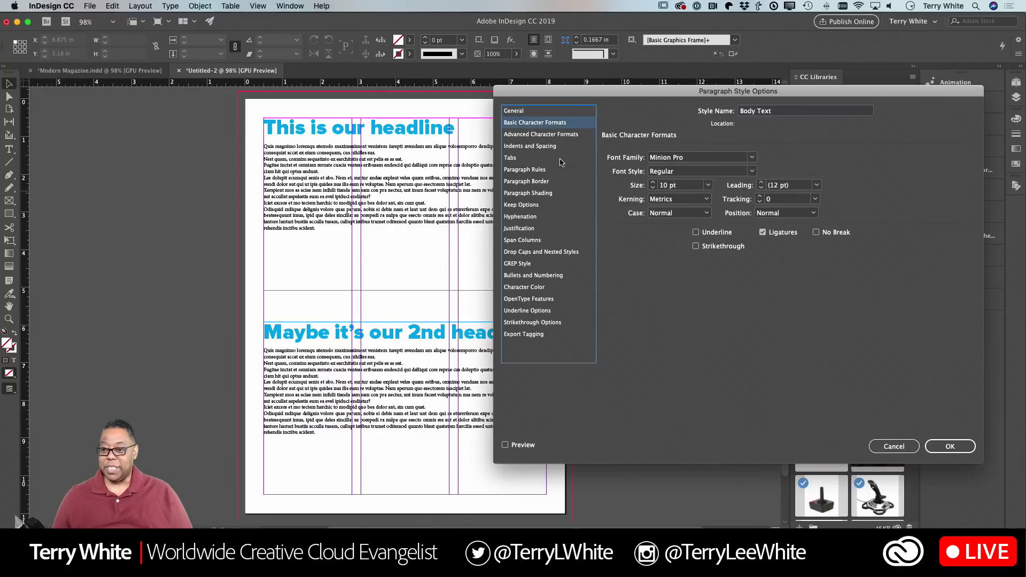
{"action": "left_click", "coordinate": [722, 157]}
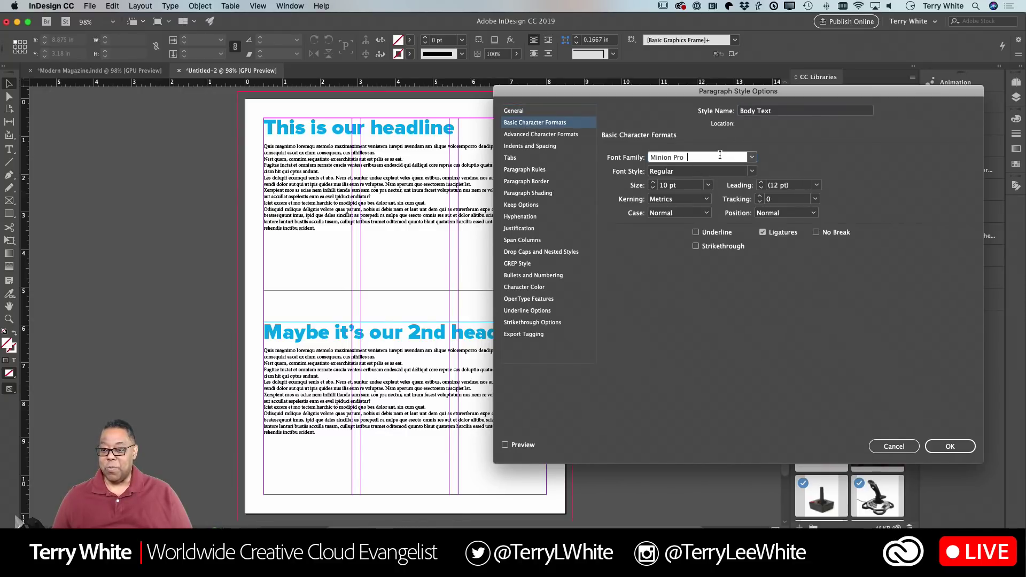
{"action": "type", "text": "Myriad Pro"}
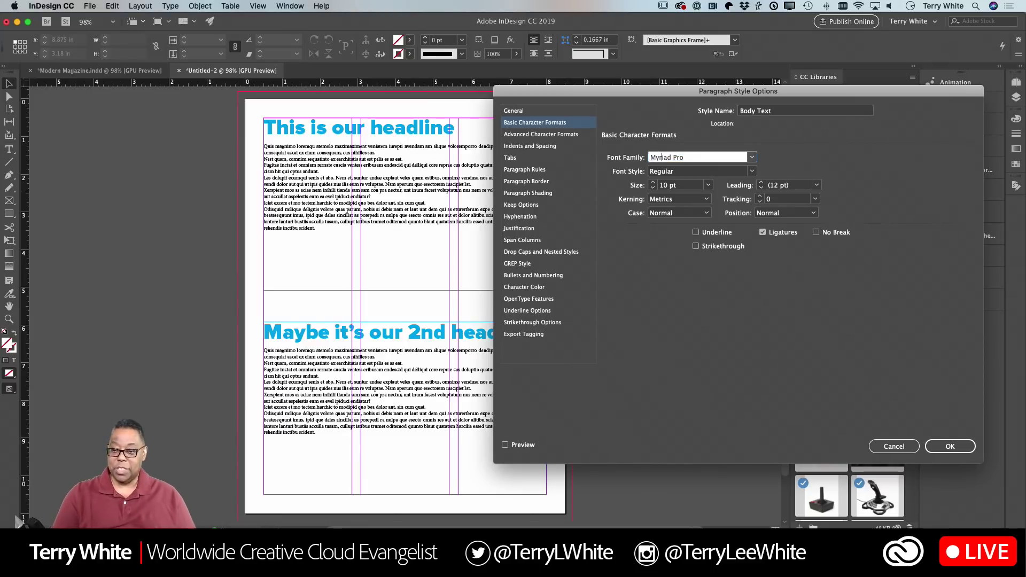
{"action": "key", "text": "Tab"}
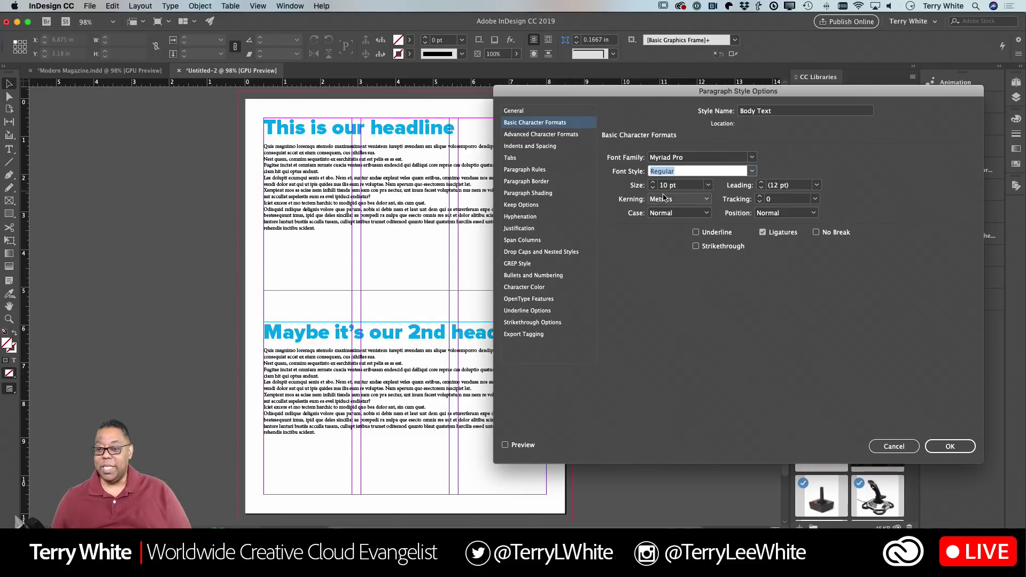
{"action": "key", "text": "Tab"}
{"action": "type", "text": "12"}
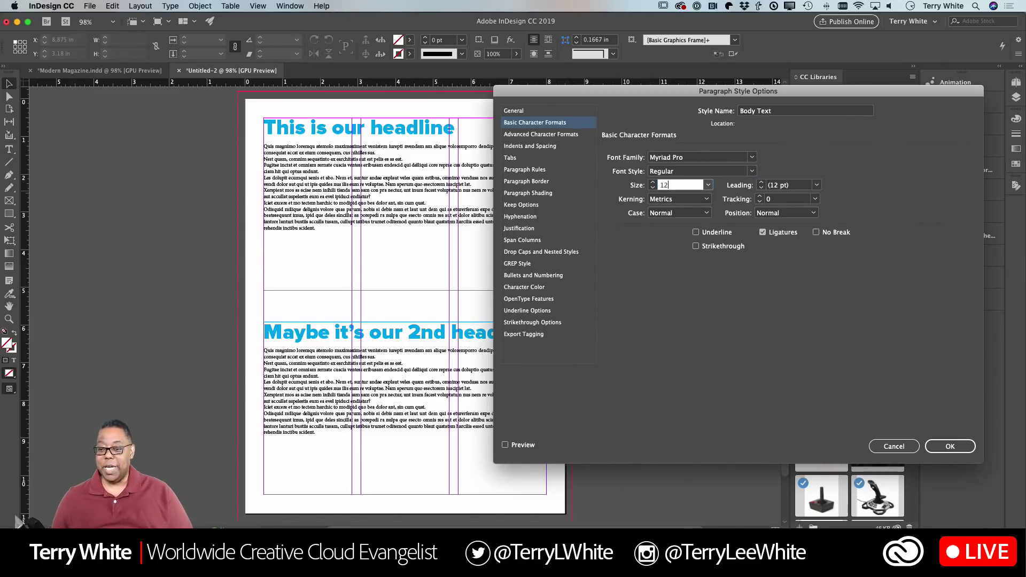
{"action": "key", "text": "Tab"}
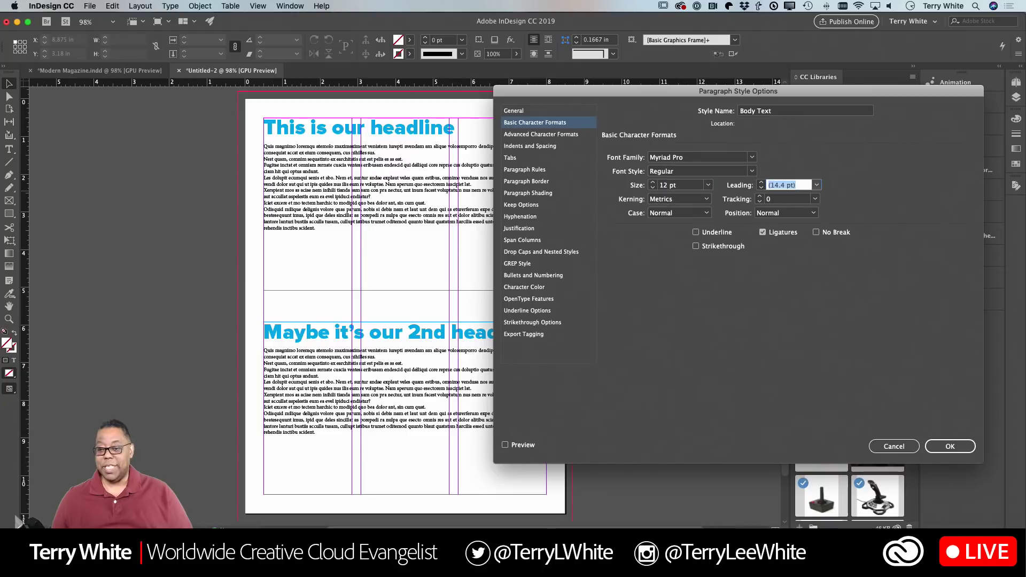
{"action": "left_click", "coordinate": [956, 447]}
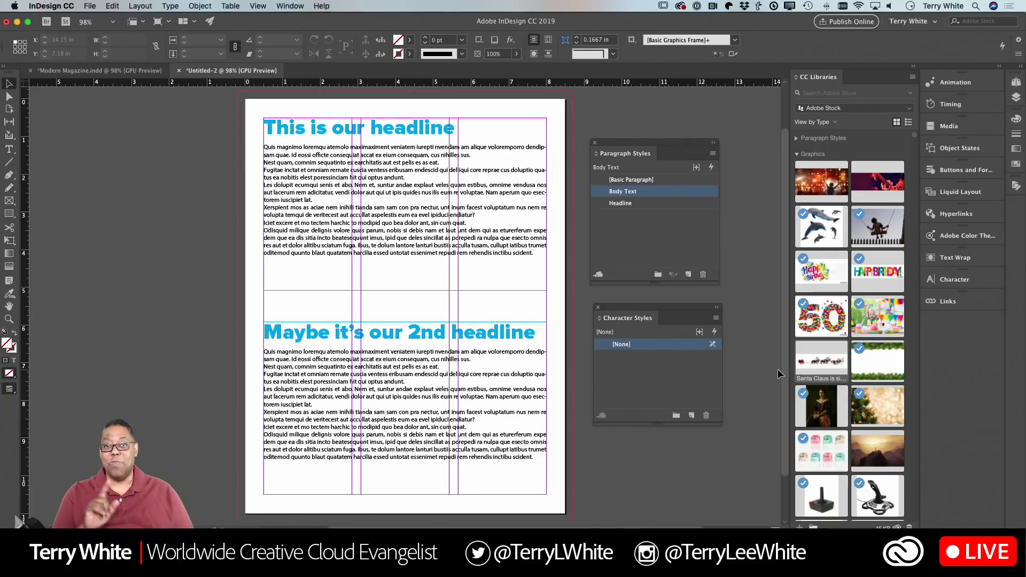
Switch to Photoshop and, with the 1280x720 artboard's "Lorem Ipsum" text selected, create a paragraph style named Headline.
{"action": "key", "text": "super+Tab"}
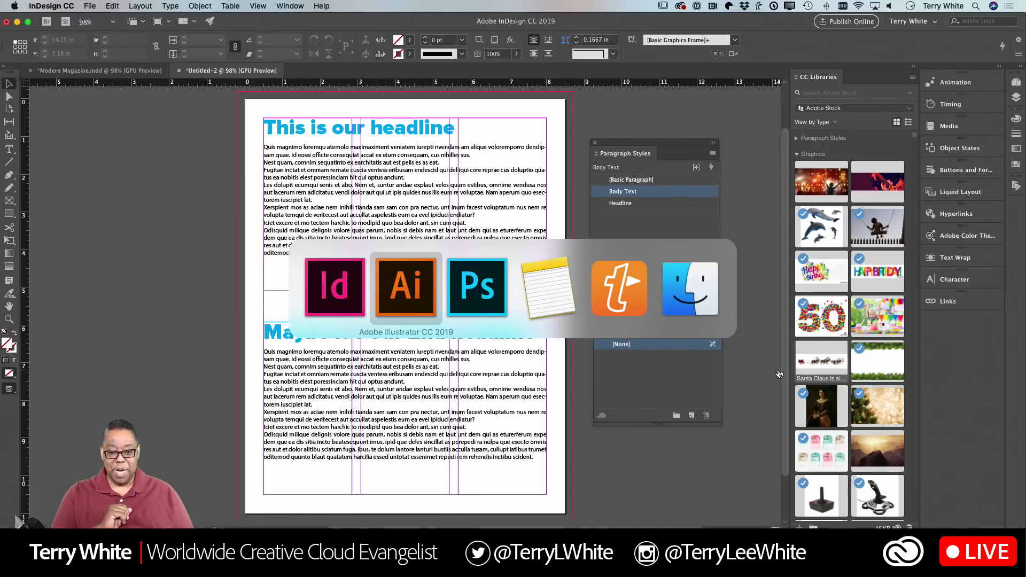
{"action": "key", "text": "super+Tab"}
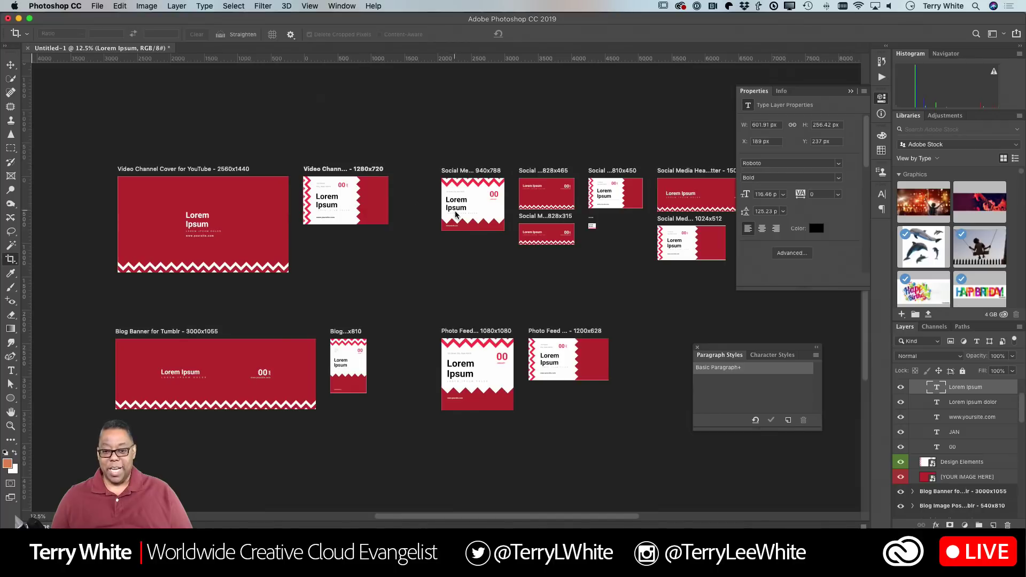
{"action": "scroll", "coordinate": [610, 211], "scroll_direction": "up", "scroll_amount": 1}
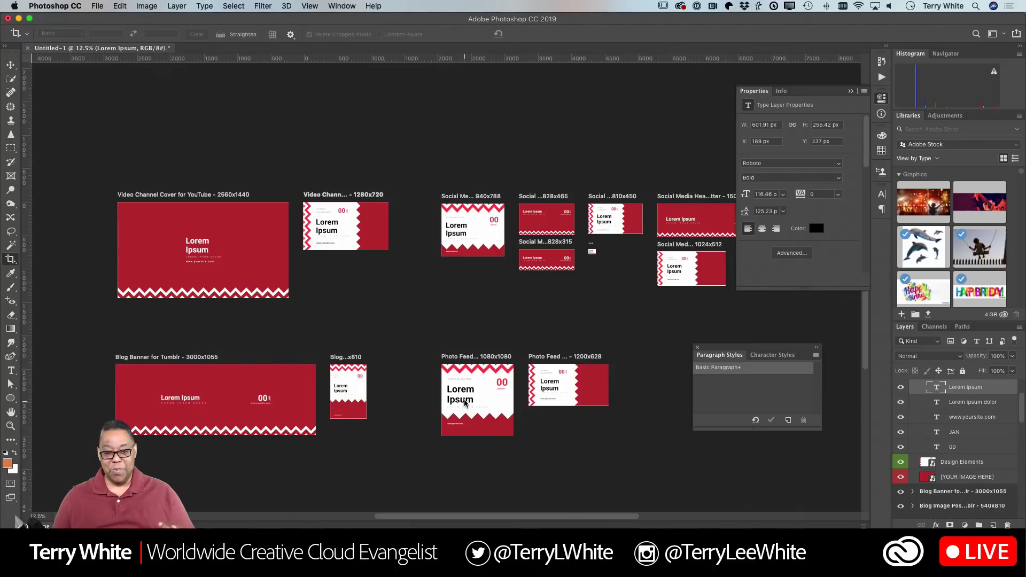
{"action": "double_click", "coordinate": [323, 225]}
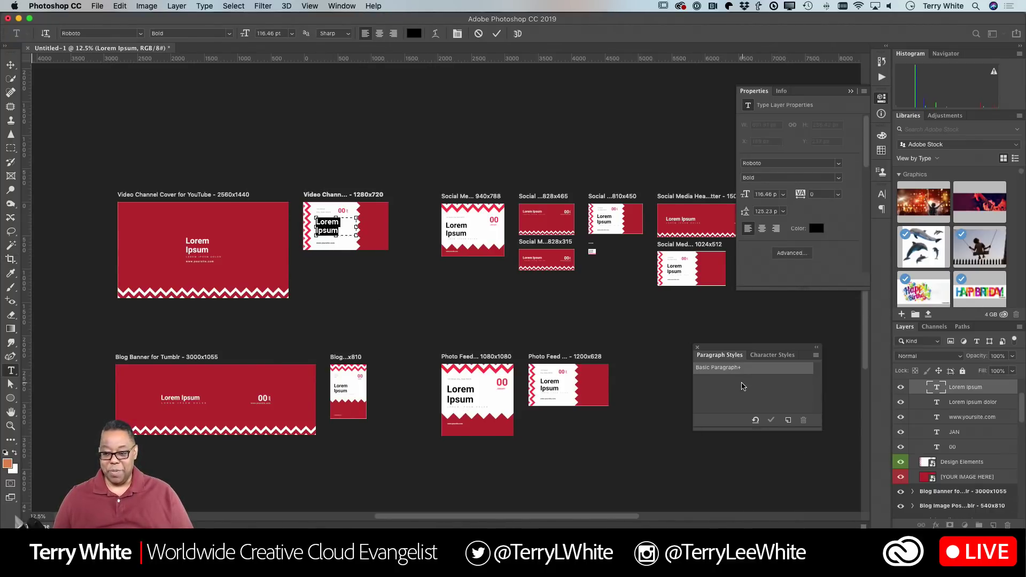
{"action": "left_click", "coordinate": [788, 420]}
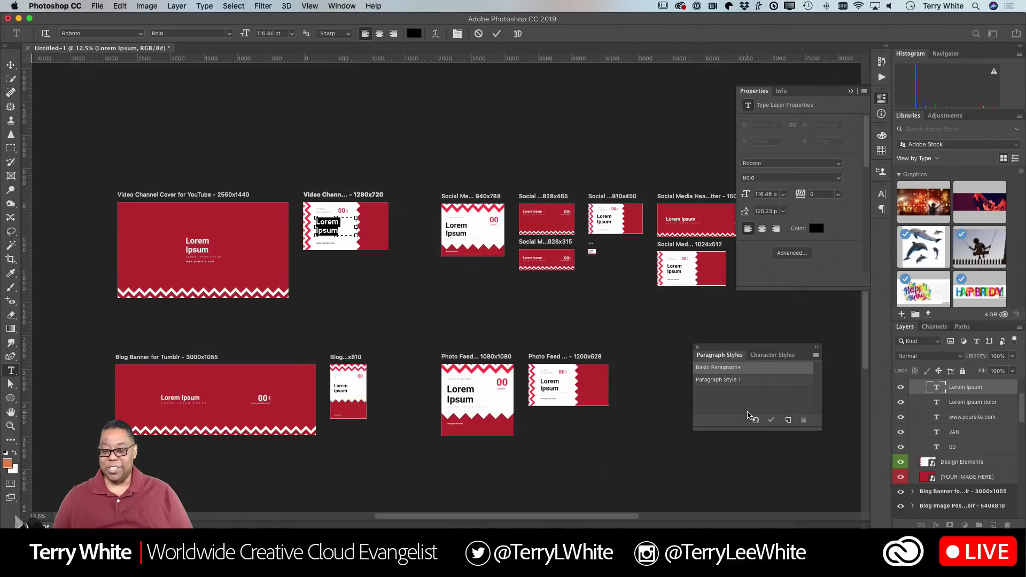
{"action": "double_click", "coordinate": [733, 380]}
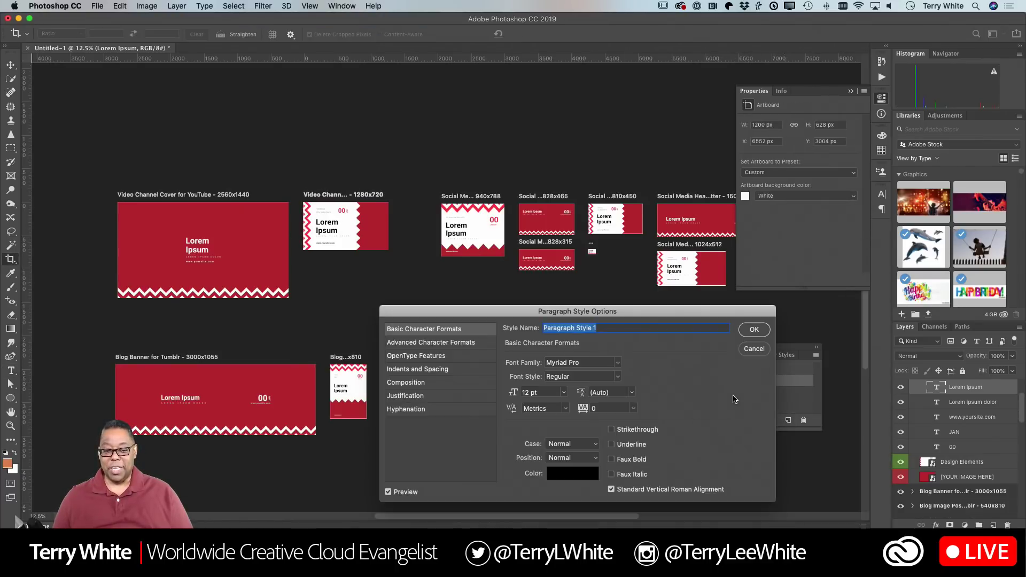
{"action": "type", "text": "Headline"}
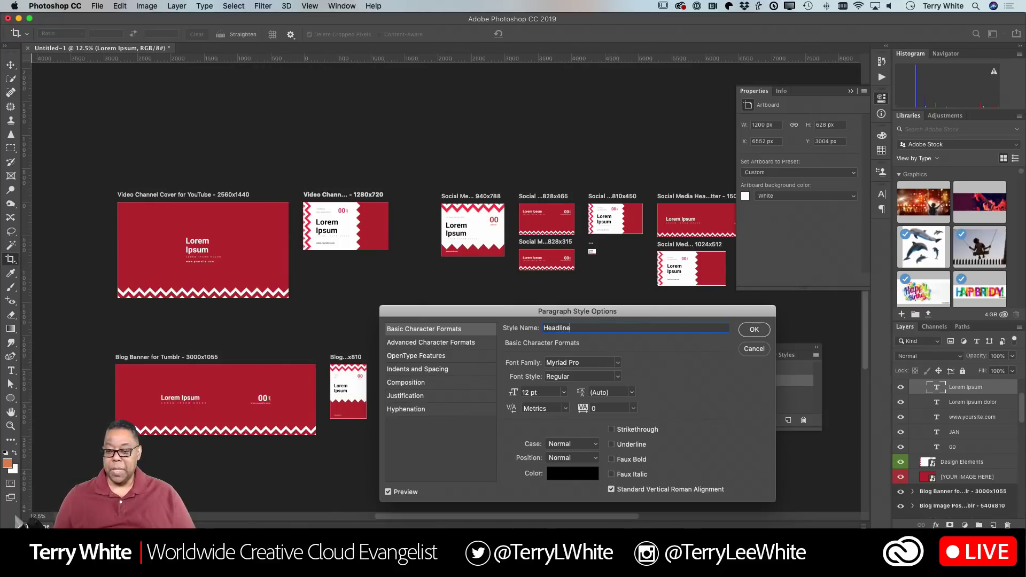
{"action": "left_click", "coordinate": [746, 334]}
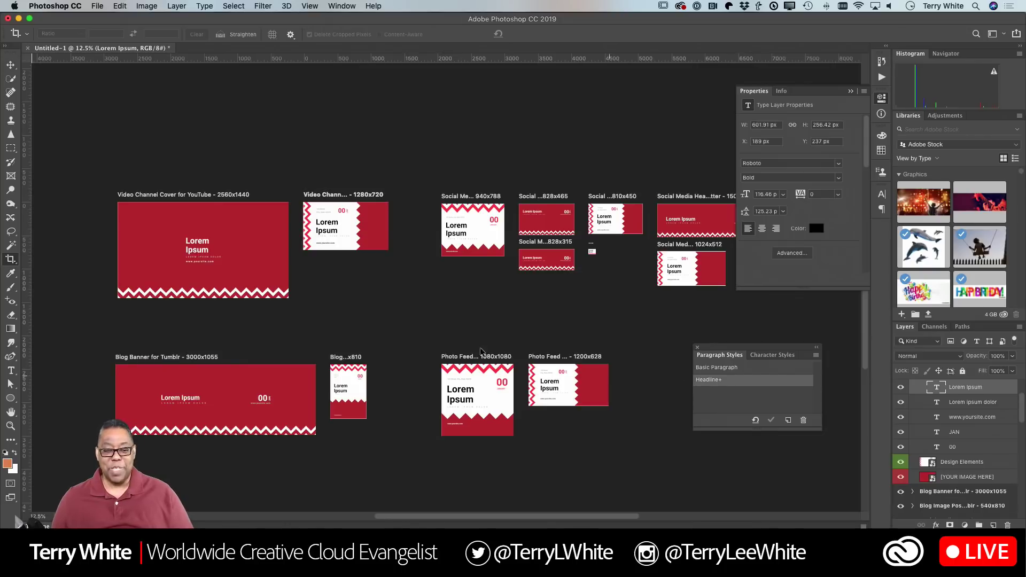
{"action": "double_click", "coordinate": [323, 223]}
{"action": "left_click", "coordinate": [322, 223]}
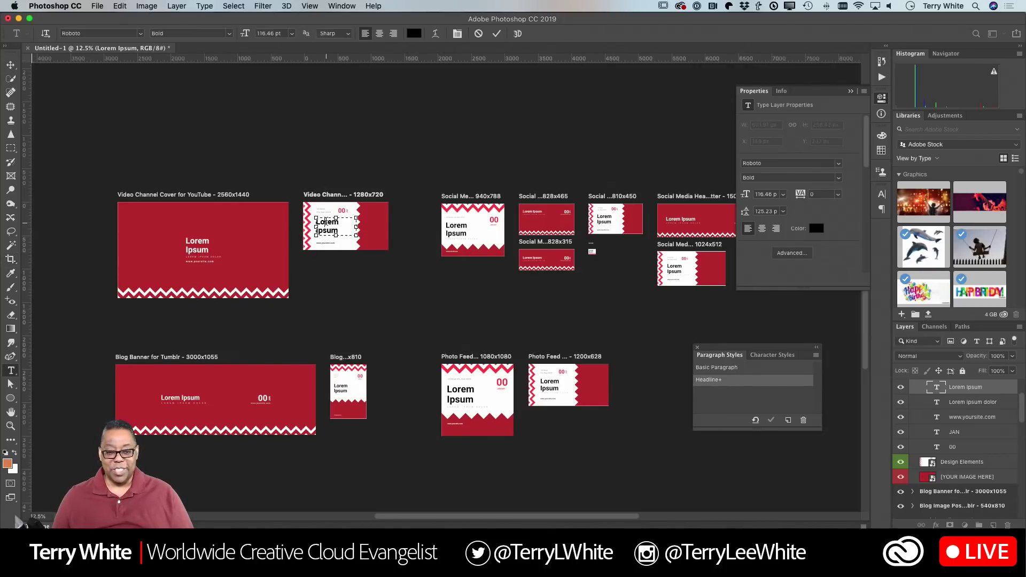
{"action": "double_click", "coordinate": [721, 380]}
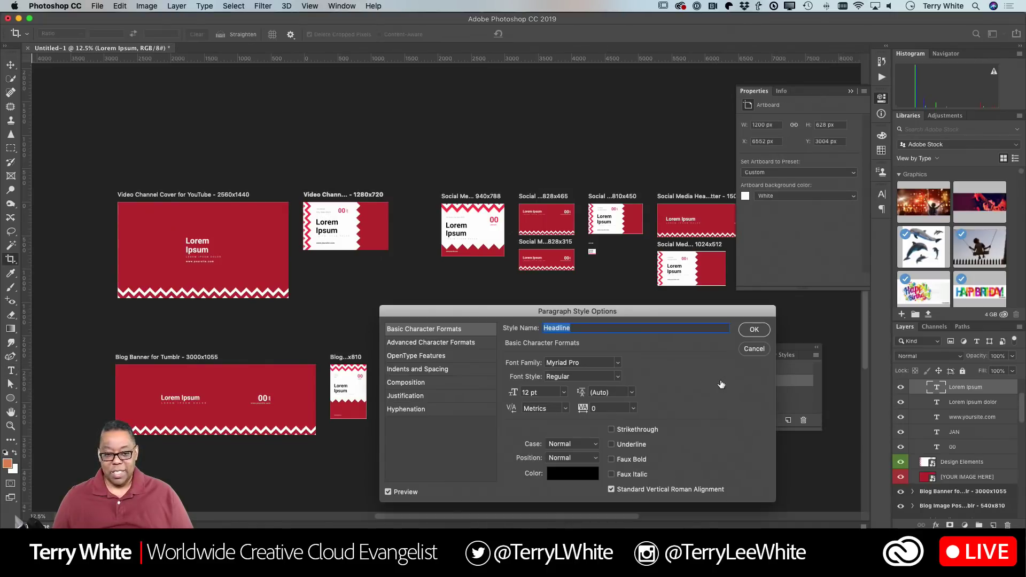
{"action": "left_click", "coordinate": [754, 348]}
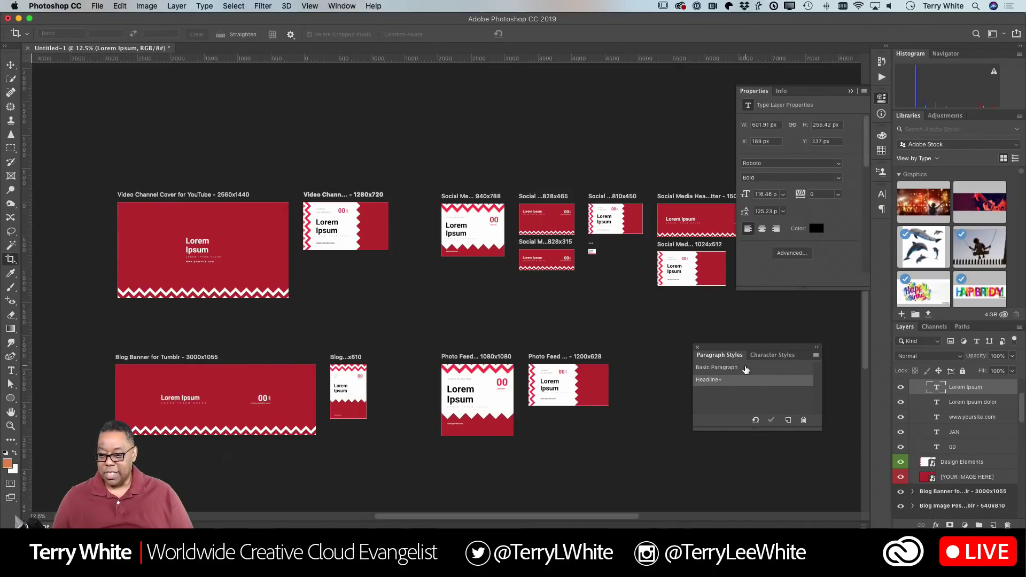
Clear the paragraph style override on the 1280x720 artboard's "Lorem Ipsum" text.
{"action": "key", "text": "t"}
{"action": "left_click", "coordinate": [337, 227]}
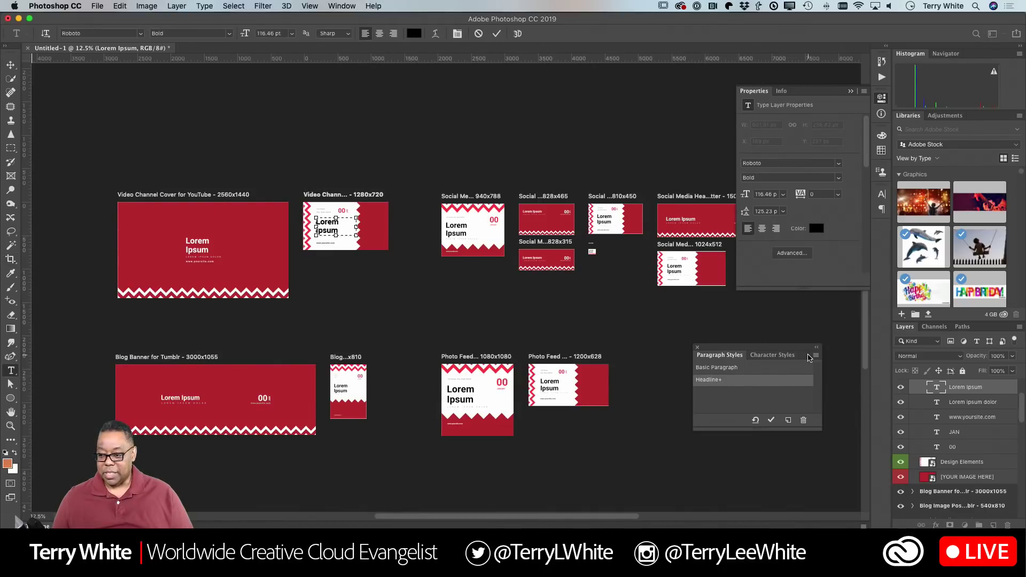
{"action": "left_click", "coordinate": [815, 355]}
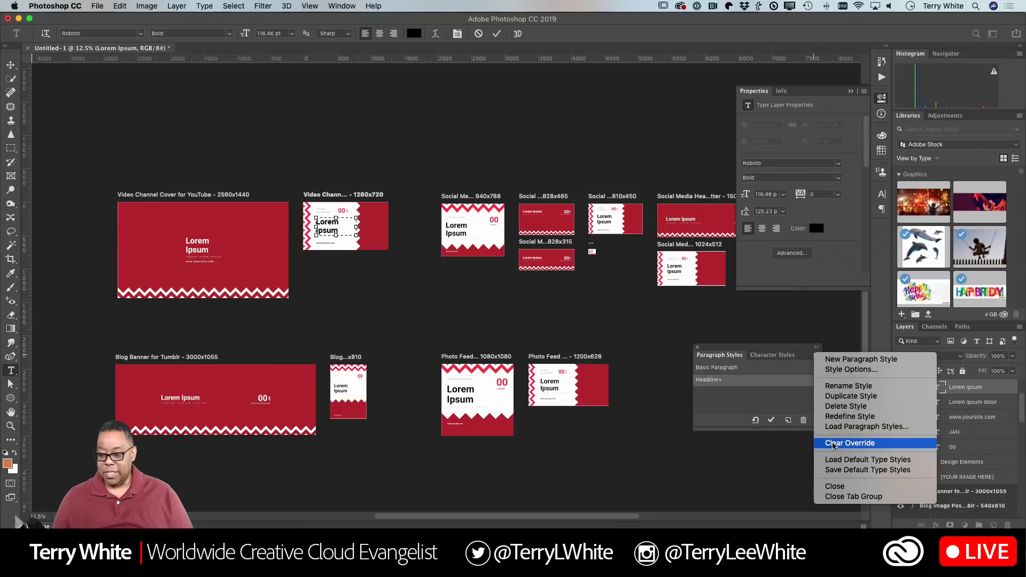
{"action": "left_click", "coordinate": [849, 443]}
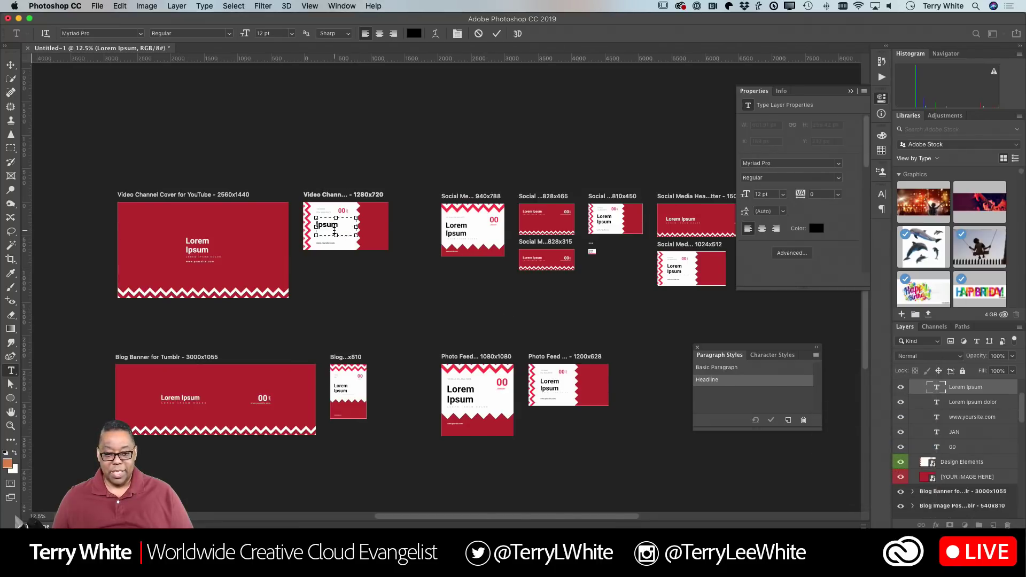
Replace the 1280x720 artboard's "Lorem Ipsum" text with "Headline" and clear its paragraph style override.
{"action": "left_click_drag", "start_coordinate": [339, 225], "coordinate": [300, 218]}
{"action": "key", "text": "BackSpace"}
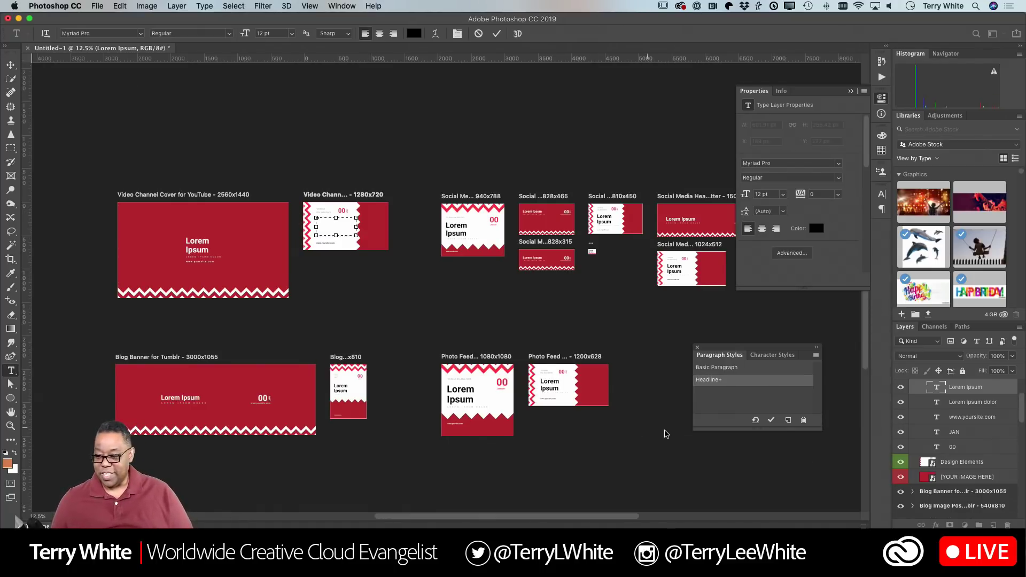
{"action": "left_click", "coordinate": [817, 356]}
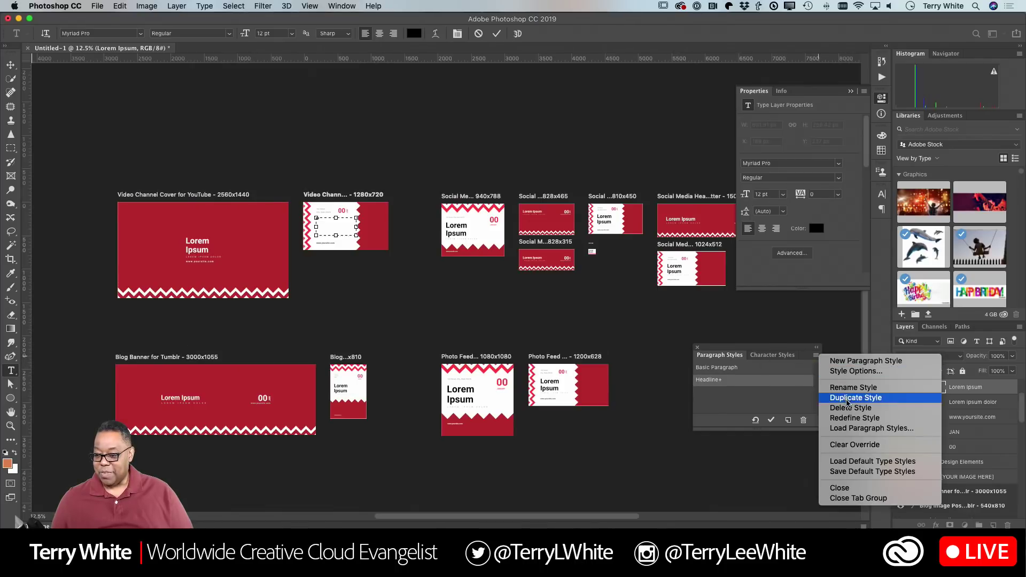
{"action": "left_click", "coordinate": [847, 444]}
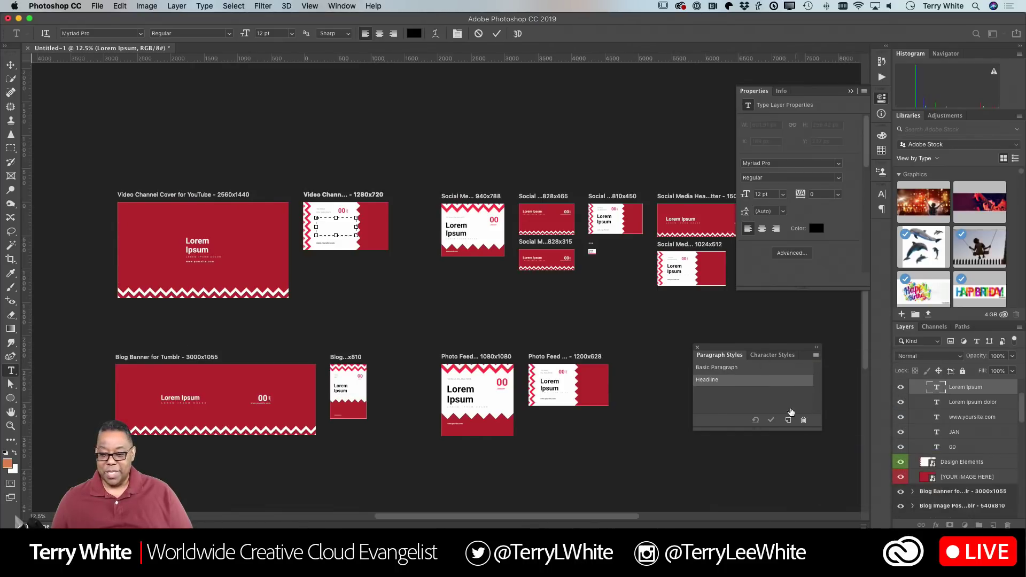
Set the Headline paragraph style's font size to 100 pt and its font style to Black.
{"action": "double_click", "coordinate": [707, 380]}
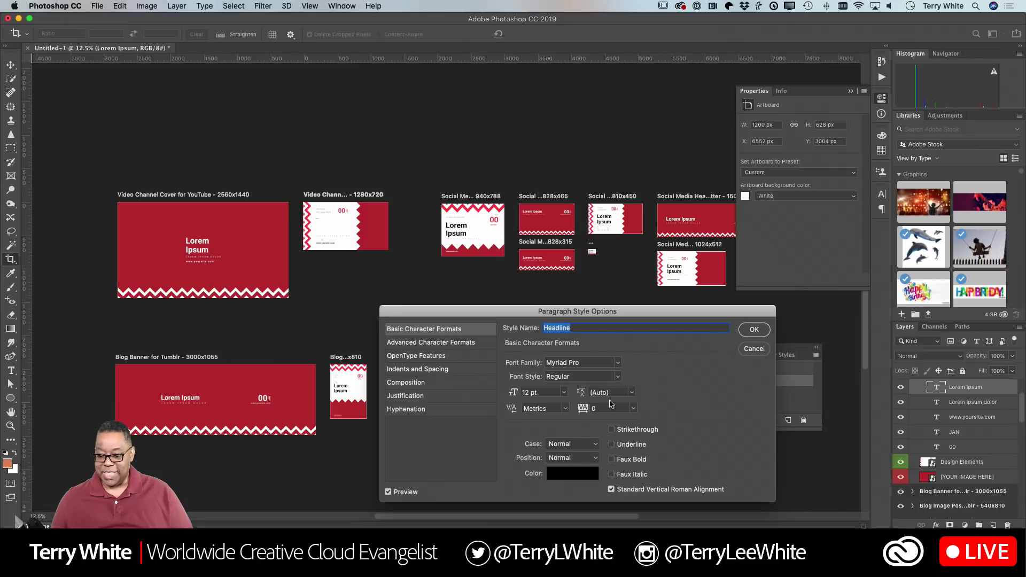
{"action": "left_click", "coordinate": [532, 391]}
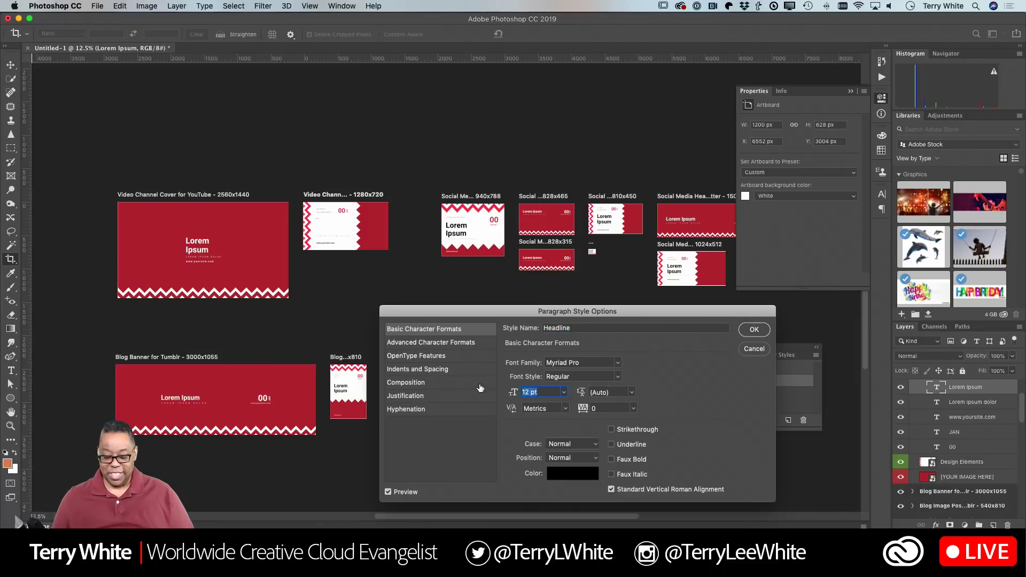
{"action": "type", "text": "4"}
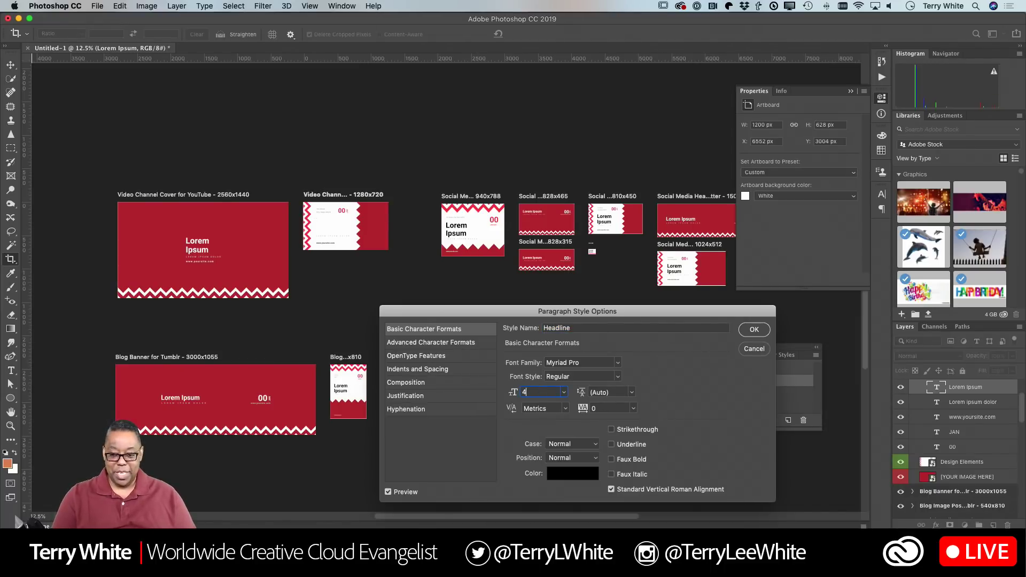
{"action": "type", "text": "8"}
{"action": "key", "text": "Tab"}
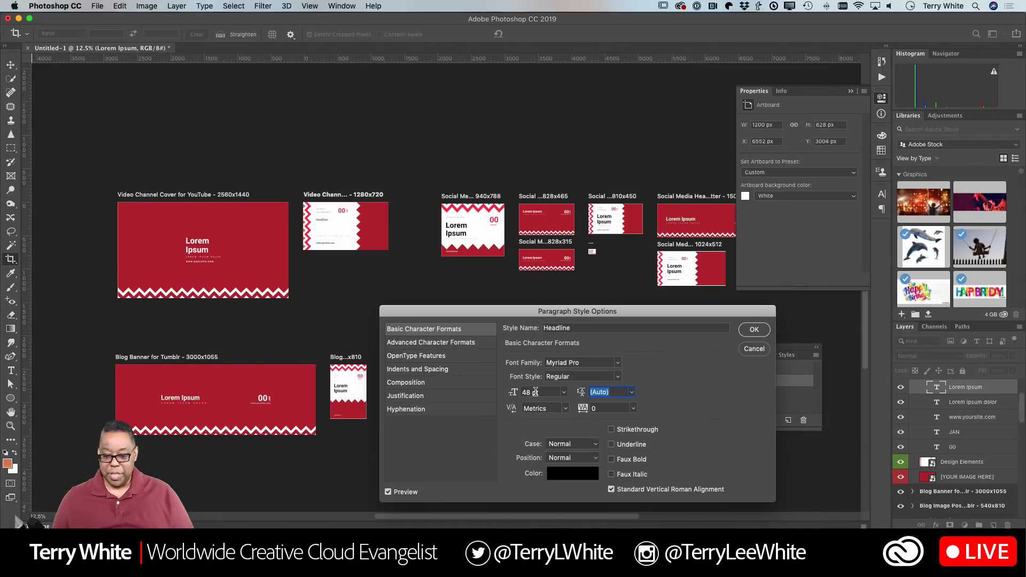
{"action": "double_click", "coordinate": [545, 393]}
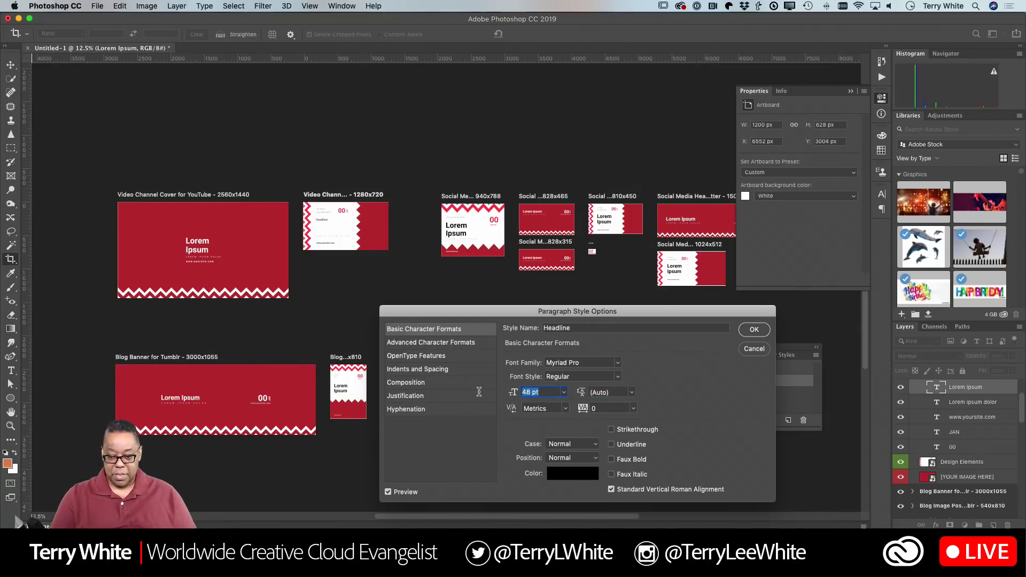
{"action": "type", "text": "100"}
{"action": "key", "text": "Tab"}
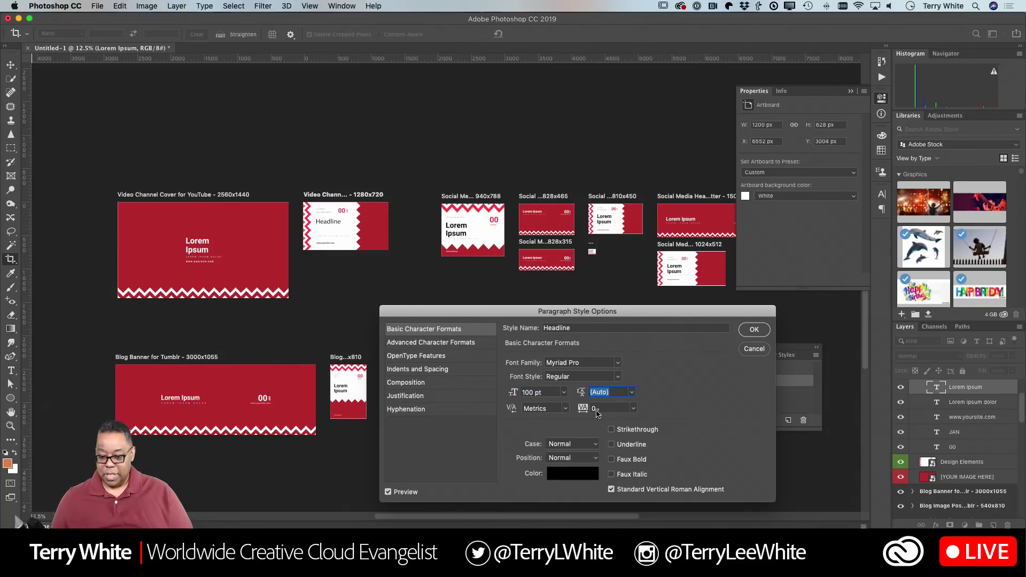
{"action": "left_click", "coordinate": [619, 379]}
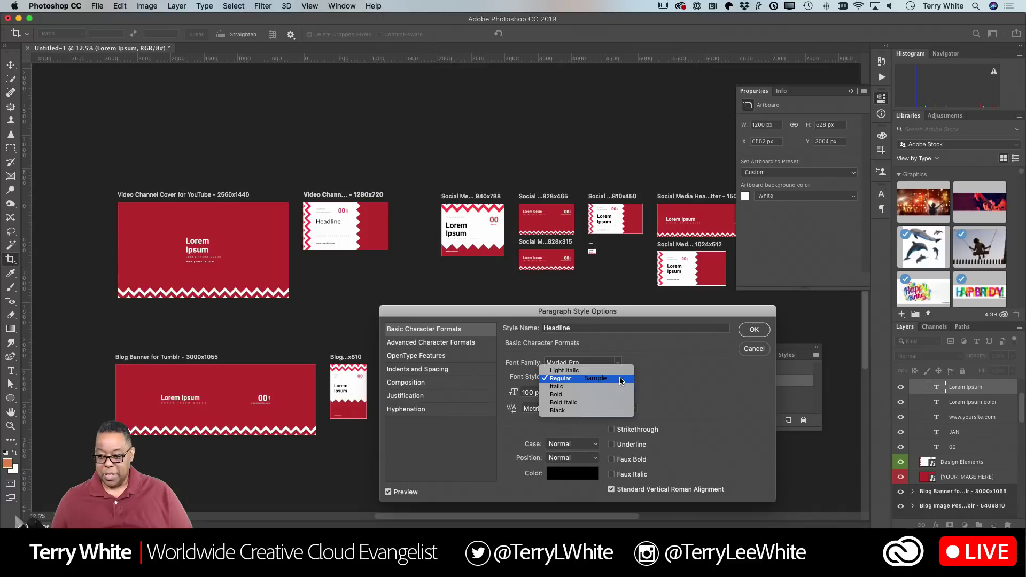
{"action": "left_click", "coordinate": [601, 411]}
{"action": "left_click", "coordinate": [752, 330]}
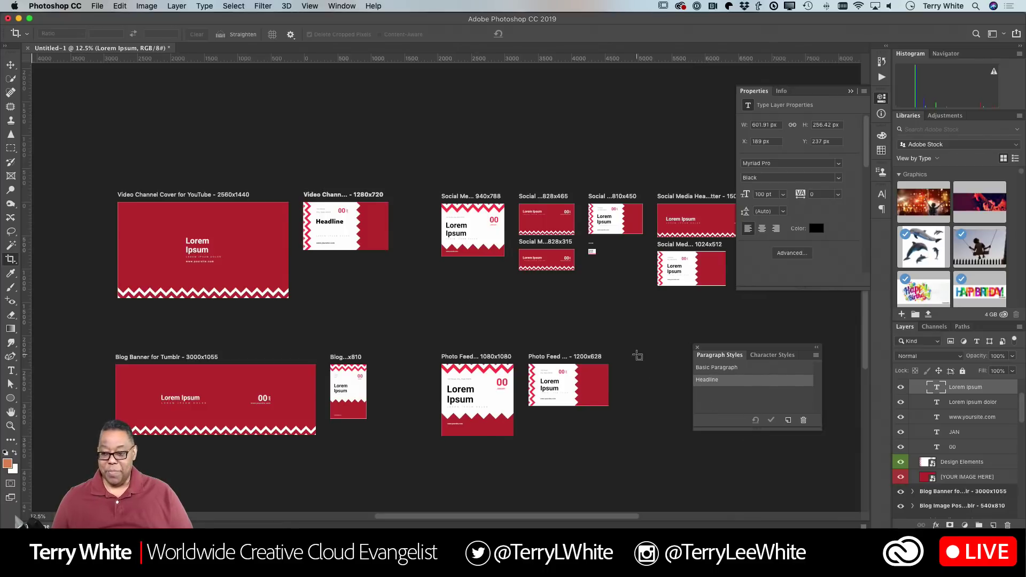
{"action": "double_click", "coordinate": [323, 224]}
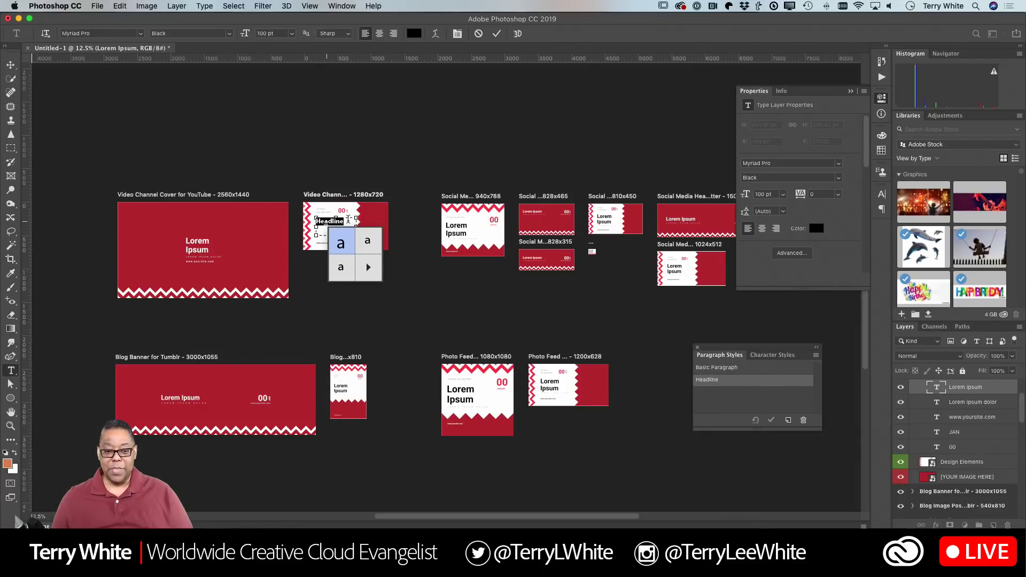
{"action": "left_click", "coordinate": [348, 219]}
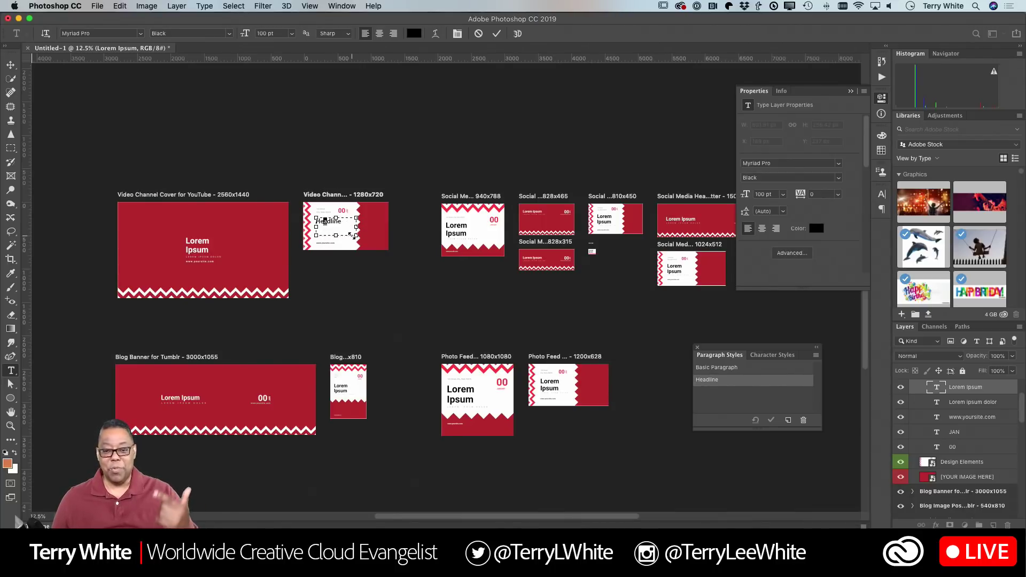
Replace the 940x788 artboard's "Lorem Ipsum" text with "Headline 2" and apply the Headline paragraph style to it.
{"action": "double_click", "coordinate": [447, 232]}
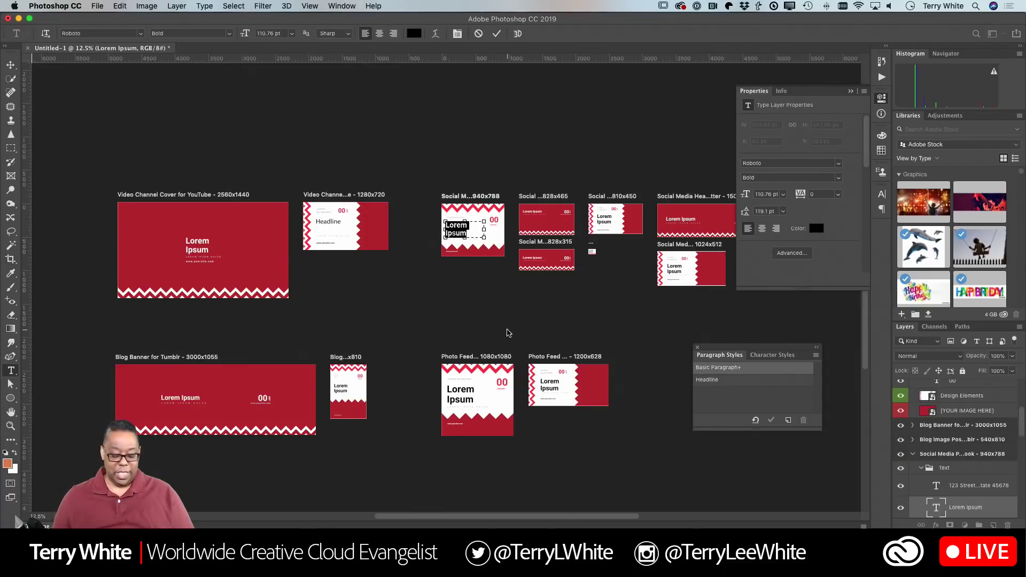
{"action": "key", "text": "BackSpace"}
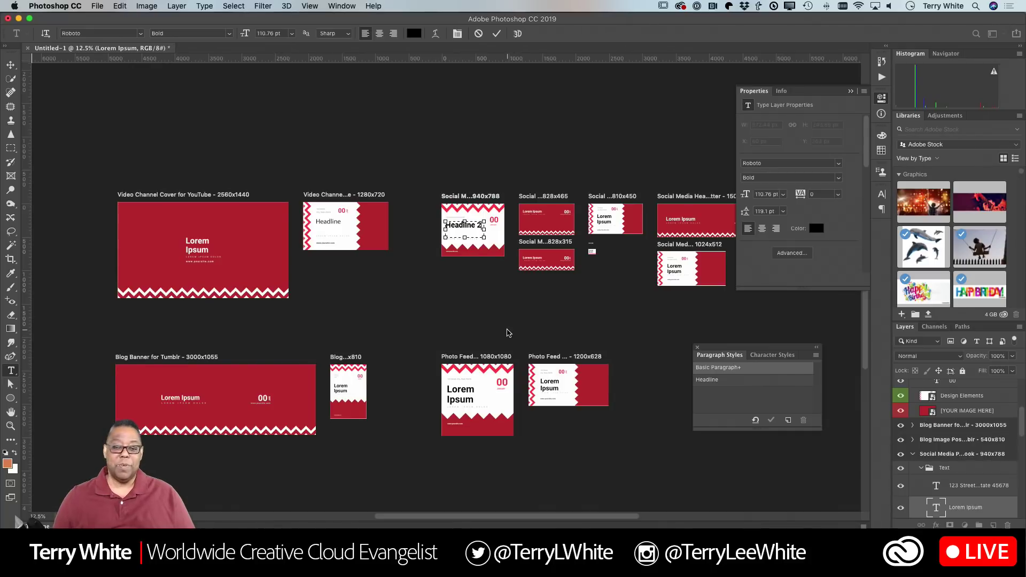
{"action": "left_click", "coordinate": [713, 386]}
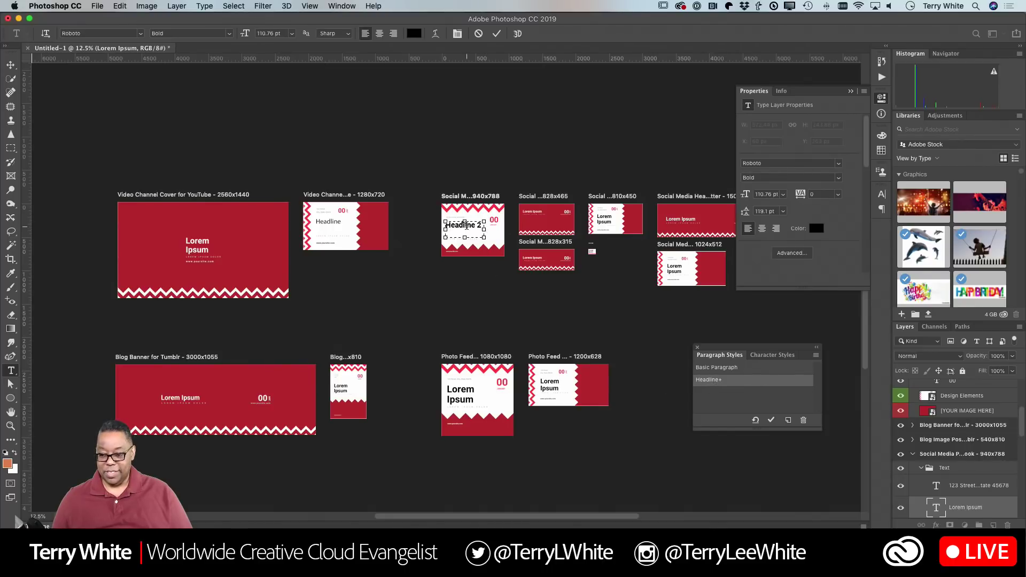
Select the whole "Headline 2" text and clear its paragraph style override.
{"action": "triple_click", "coordinate": [474, 229]}
{"action": "scroll", "coordinate": [603, 310], "scroll_direction": "up", "scroll_amount": 1}
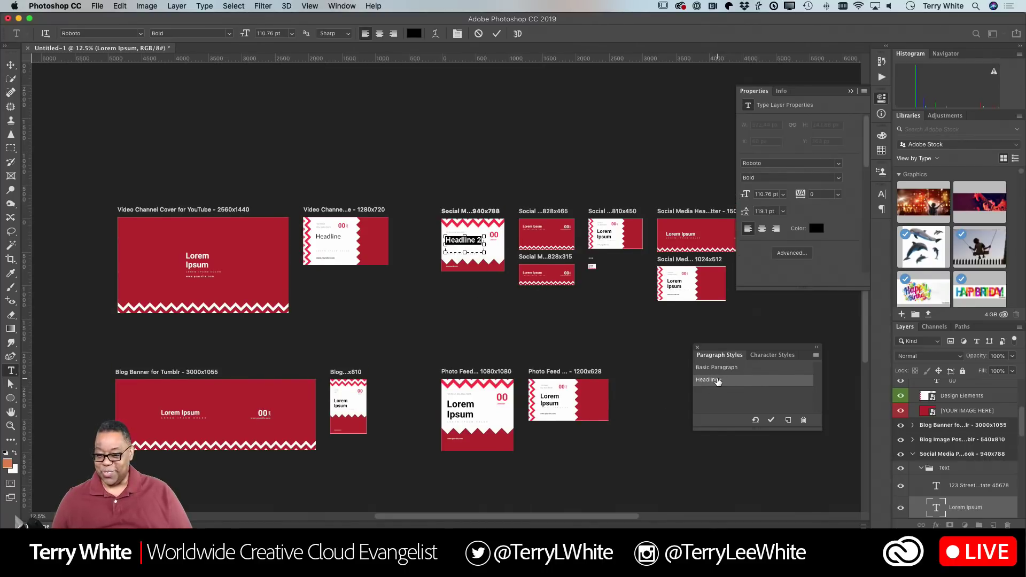
{"action": "left_click", "coordinate": [816, 355]}
{"action": "left_click", "coordinate": [829, 443]}
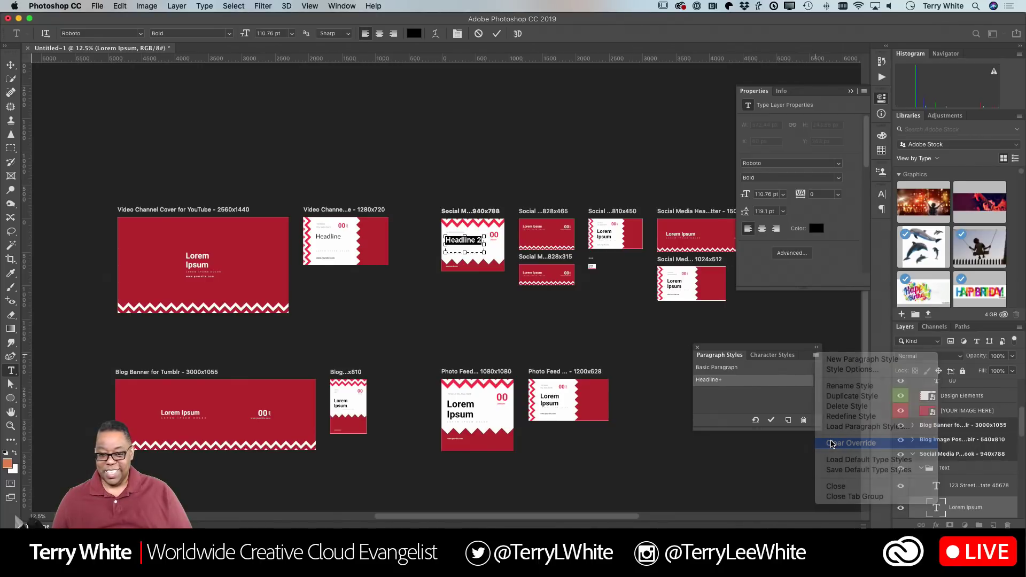
{"action": "mouse_move", "coordinate": [452, 239]}
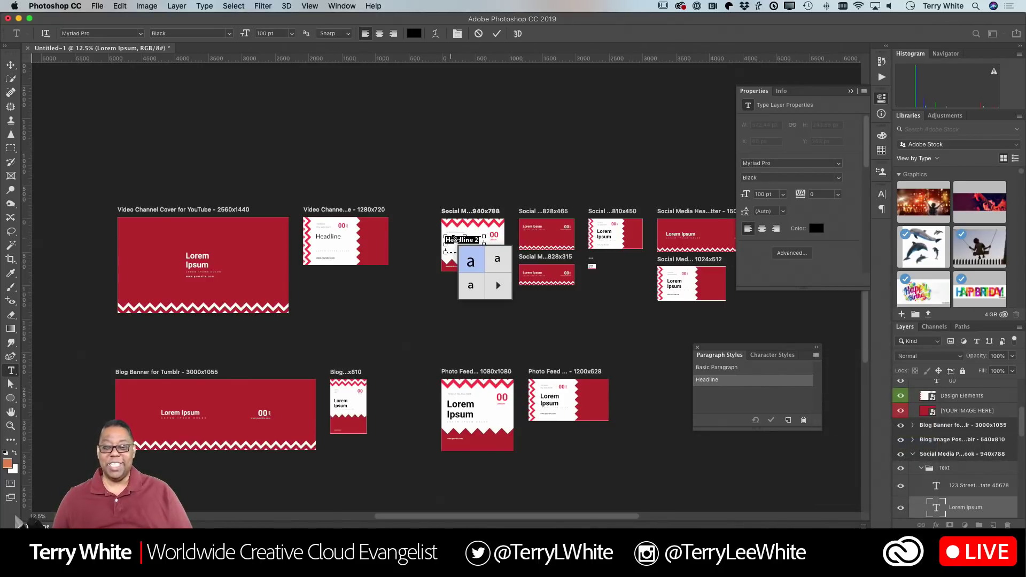
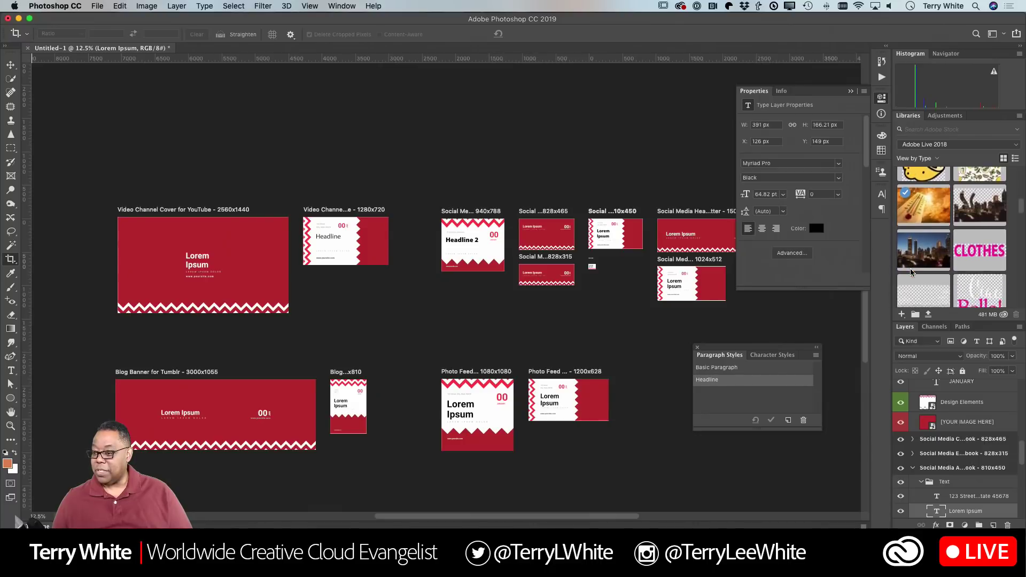
Collapse the Graphics and Patterns groups in the Adobe Live 2018 library.
{"action": "scroll", "coordinate": [910, 270], "scroll_direction": "up", "scroll_amount": 8}
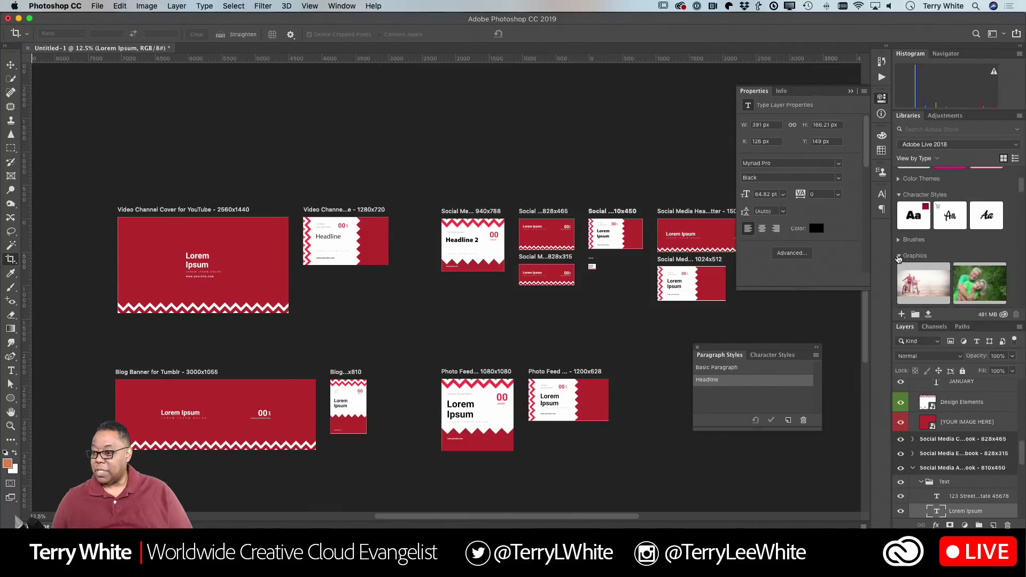
{"action": "left_click", "coordinate": [899, 259]}
{"action": "scroll", "coordinate": [898, 246], "scroll_direction": "down", "scroll_amount": 2}
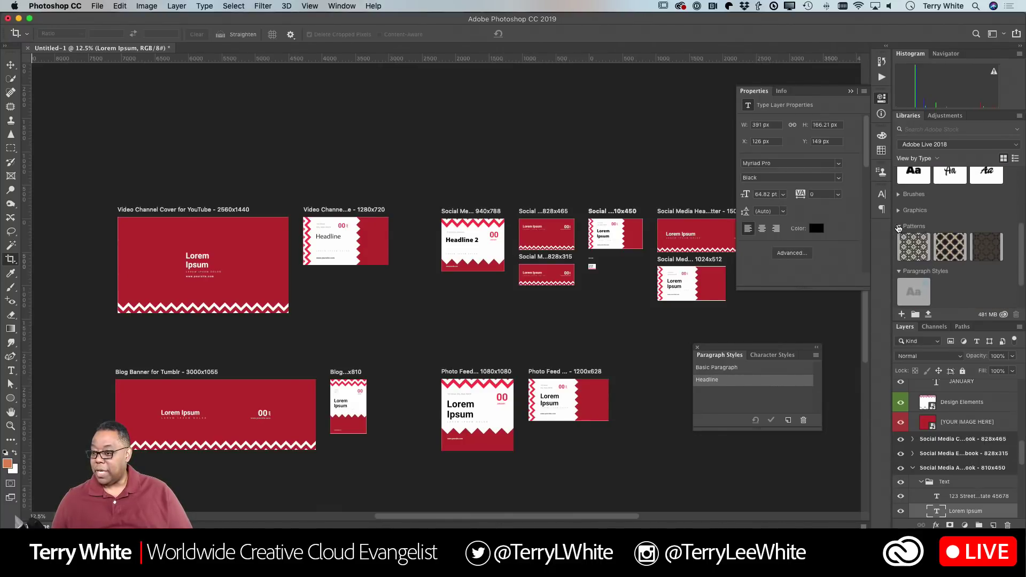
{"action": "left_click", "coordinate": [898, 227]}
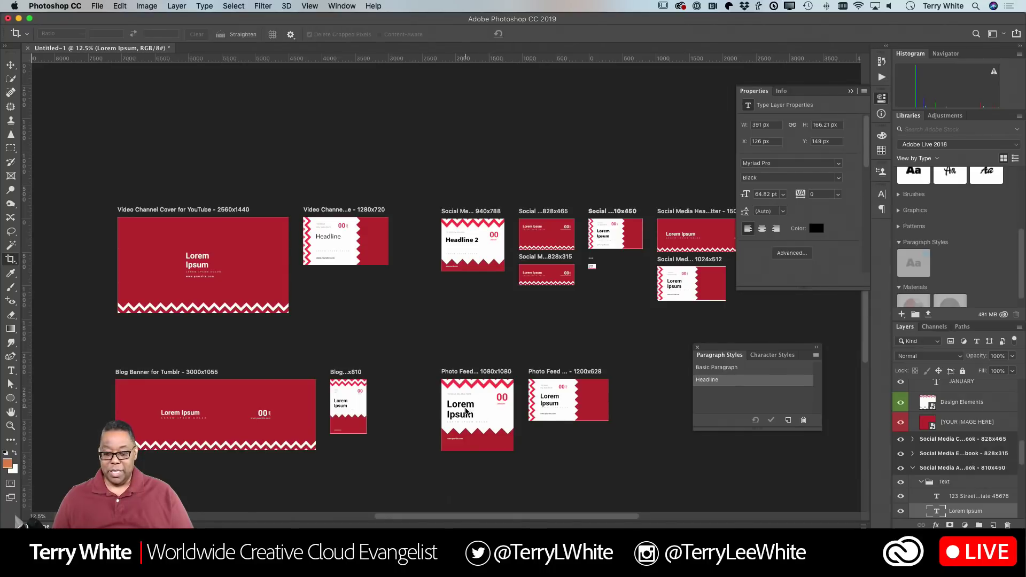
Replace the 1080x1080 artboard's "Lorem Ipsum" text with "Test" and select all of it.
{"action": "double_click", "coordinate": [466, 411]}
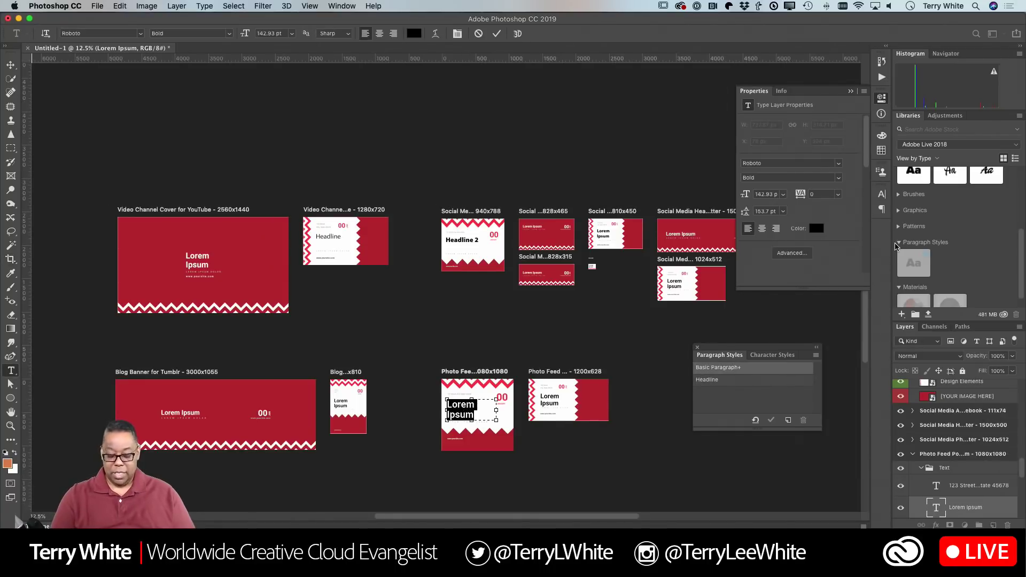
{"action": "type", "text": "Test"}
{"action": "key", "text": "super+a"}
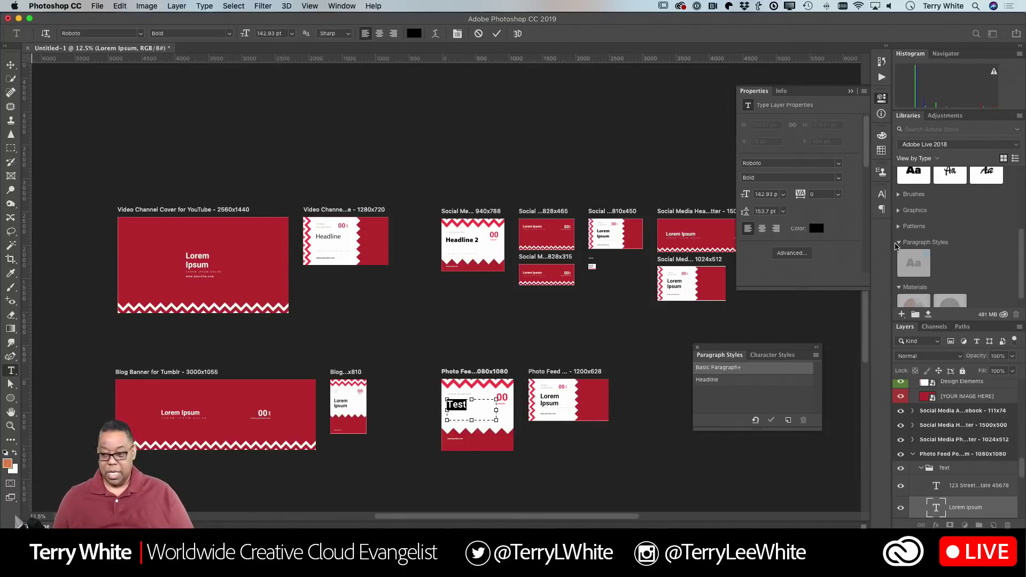
Commit the "Test" text on the 1080x1080 artboard and try the standout library character style on its layer.
{"action": "scroll", "coordinate": [930, 213], "scroll_direction": "up", "scroll_amount": 3}
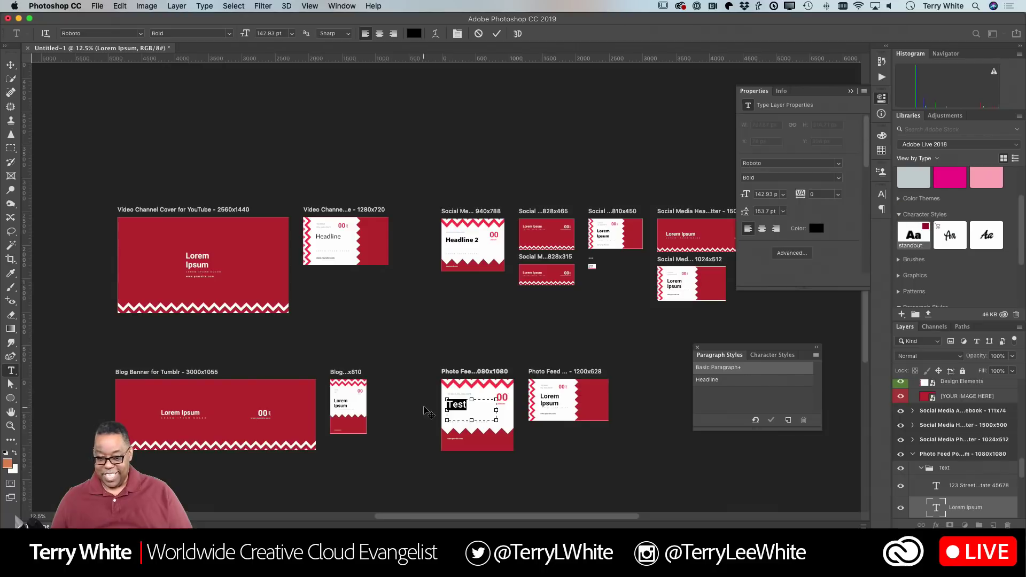
{"action": "left_click", "coordinate": [476, 409]}
{"action": "left_click", "coordinate": [582, 492]}
{"action": "key", "text": "c"}
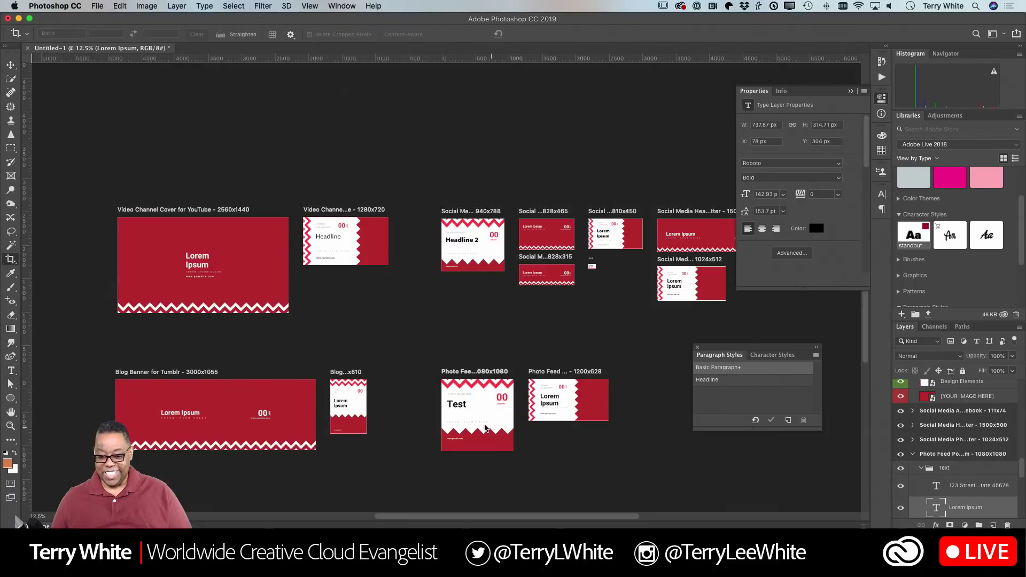
{"action": "left_click", "coordinate": [468, 408]}
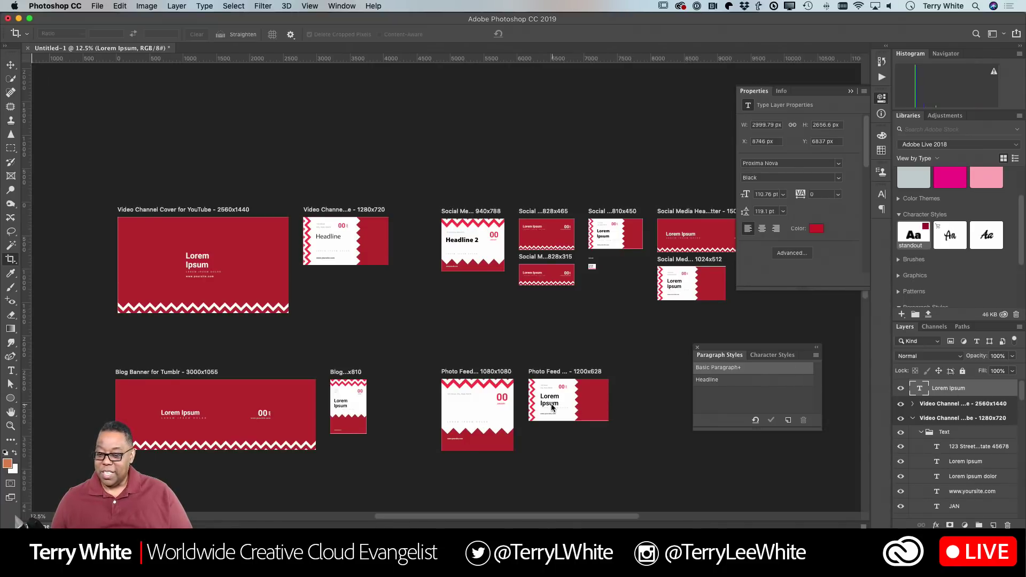
Select the "Lorem Ipsum" text layer on the 1200x628 artboard and try the standout library character style on it.
{"action": "scroll", "coordinate": [952, 419], "scroll_direction": "down", "scroll_amount": 3}
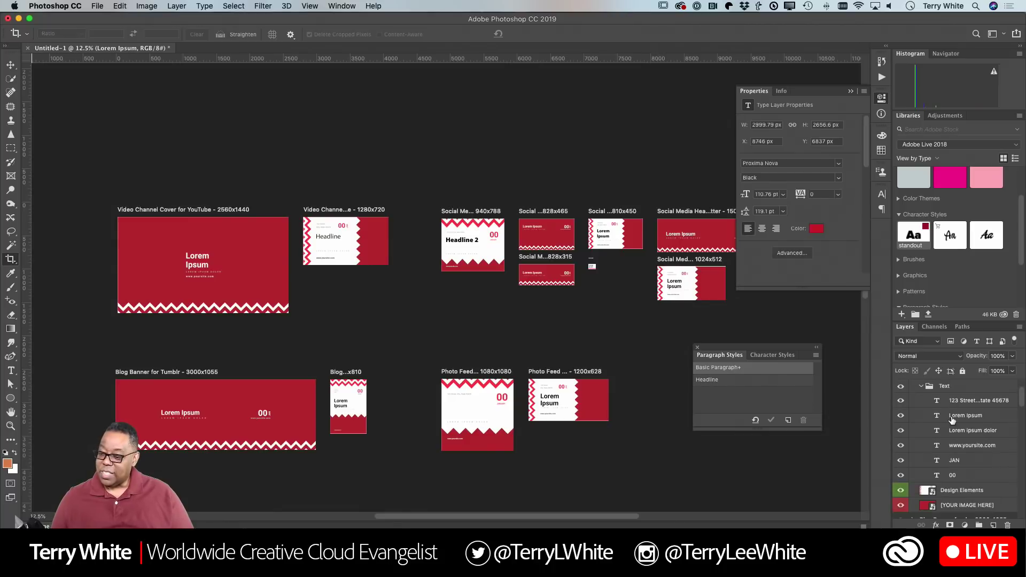
{"action": "double_click", "coordinate": [551, 400]}
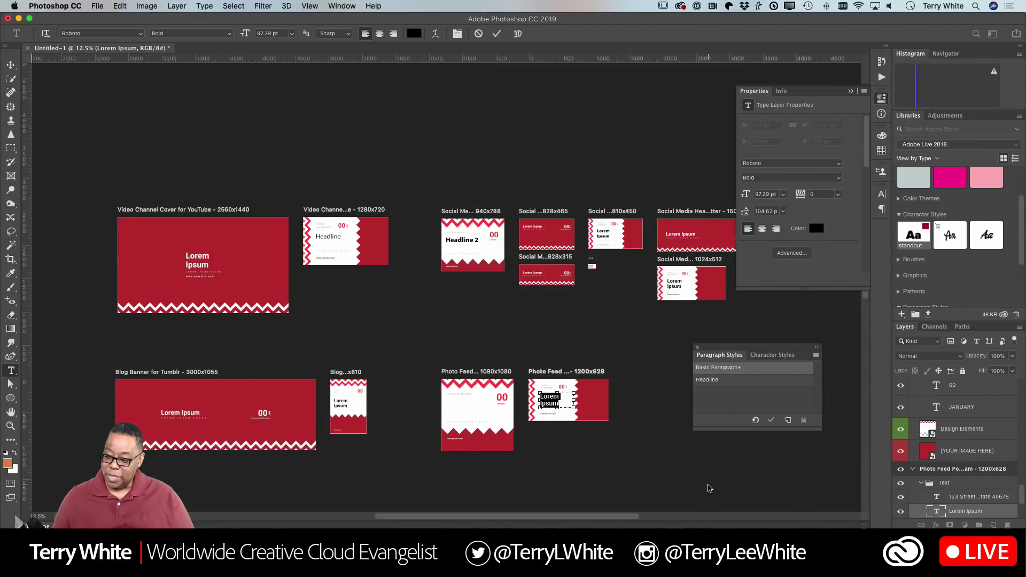
{"action": "key", "text": "Escape"}
{"action": "key", "text": "c"}
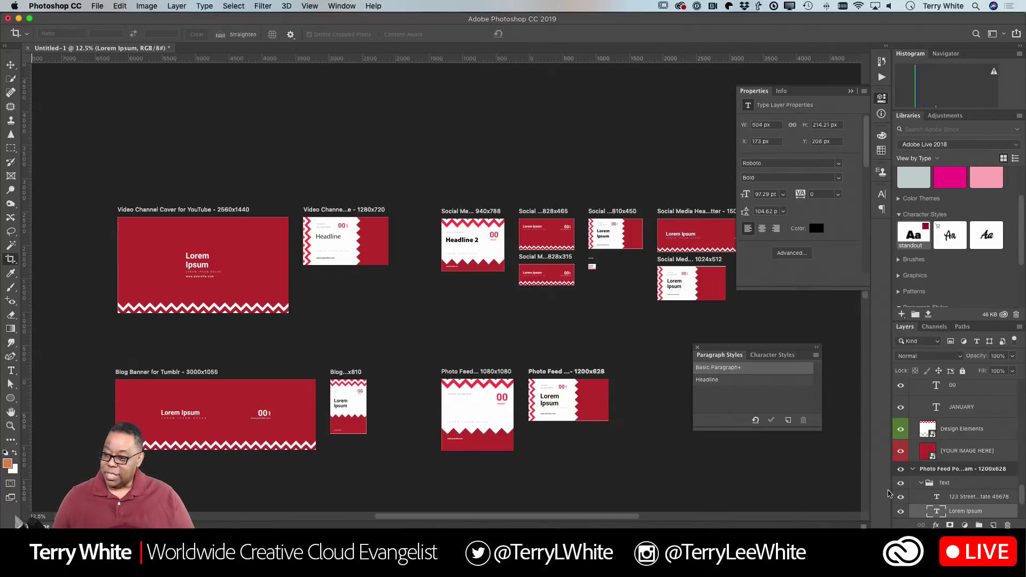
{"action": "left_click", "coordinate": [918, 237]}
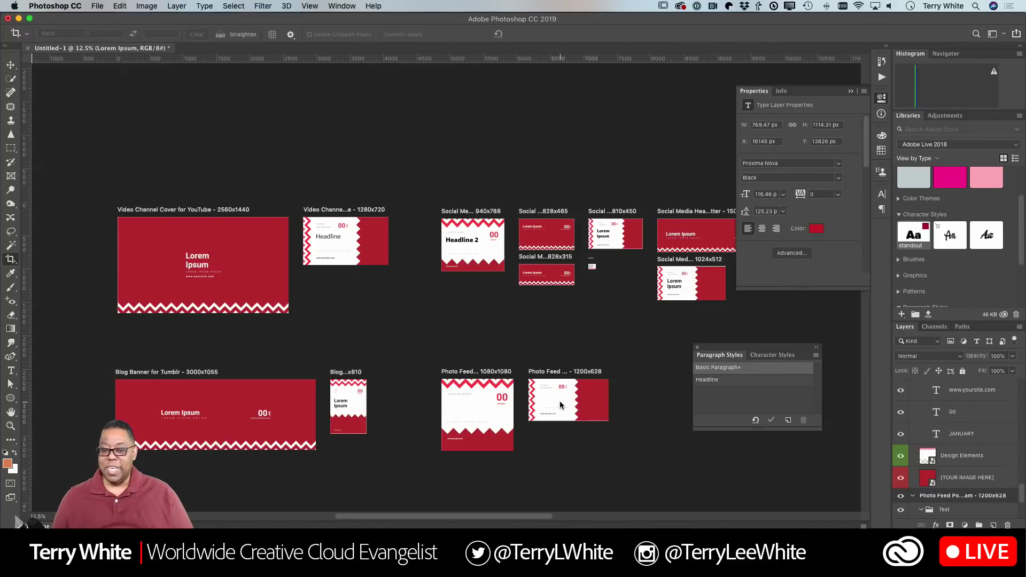
Open a fresh Zigzag Social Media Set template and create a blank custom document of 501 x 282 px at 72 ppi.
{"action": "key", "text": "super+n"}
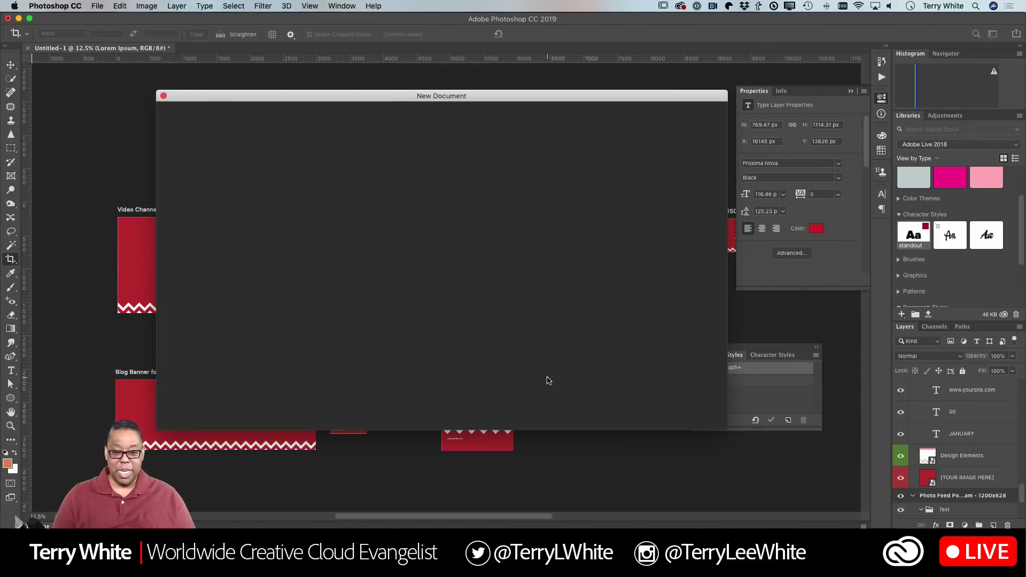
{"action": "key", "text": "Return"}
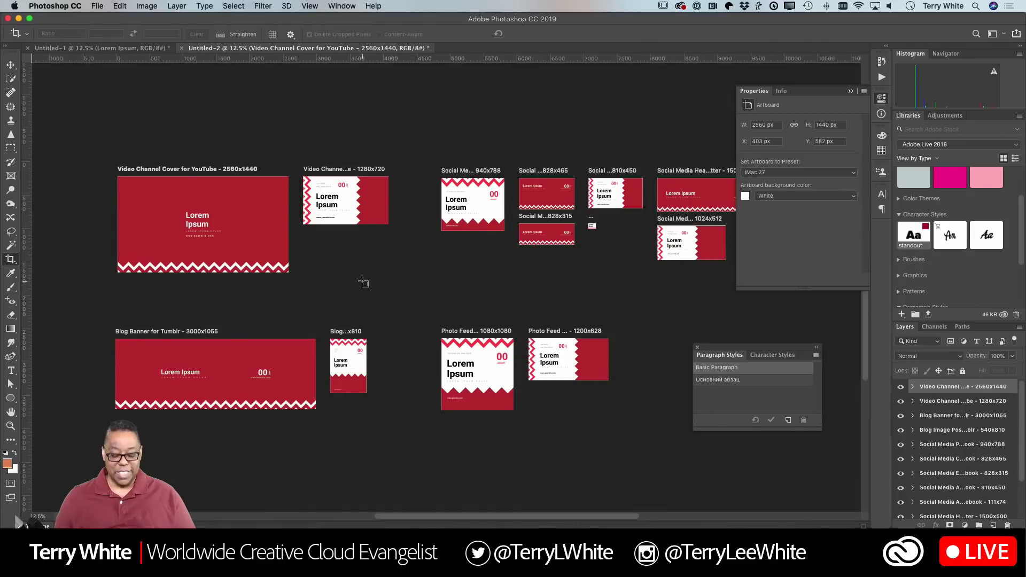
{"action": "key", "text": "super+n"}
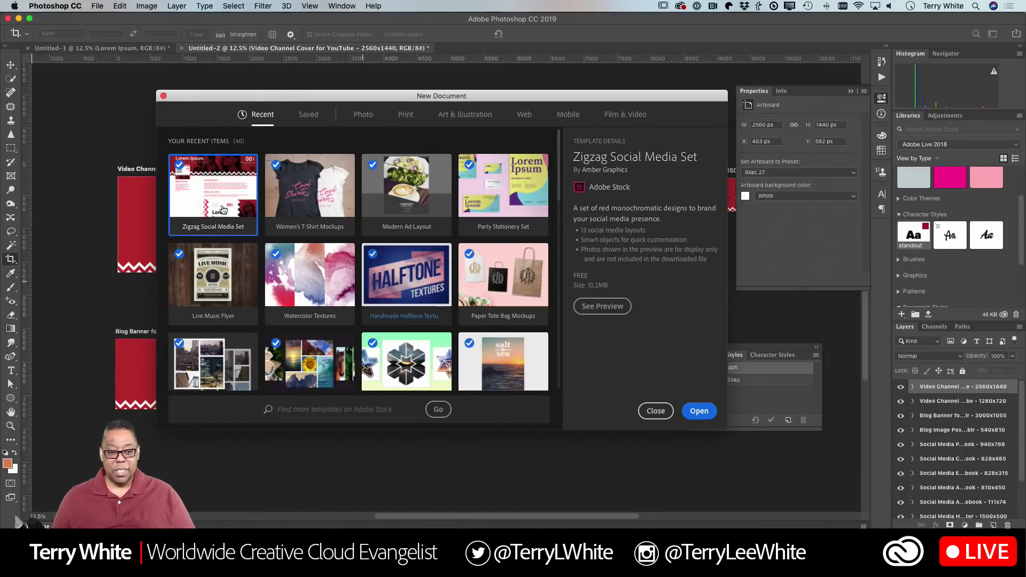
{"action": "scroll", "coordinate": [333, 242], "scroll_direction": "down", "scroll_amount": 10}
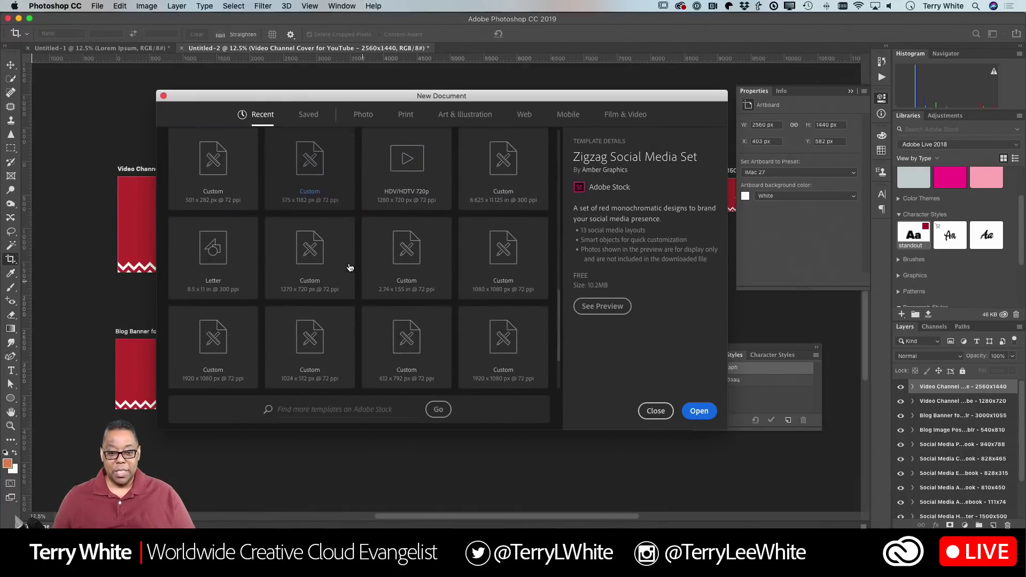
{"action": "left_click", "coordinate": [217, 144]}
{"action": "double_click", "coordinate": [217, 144]}
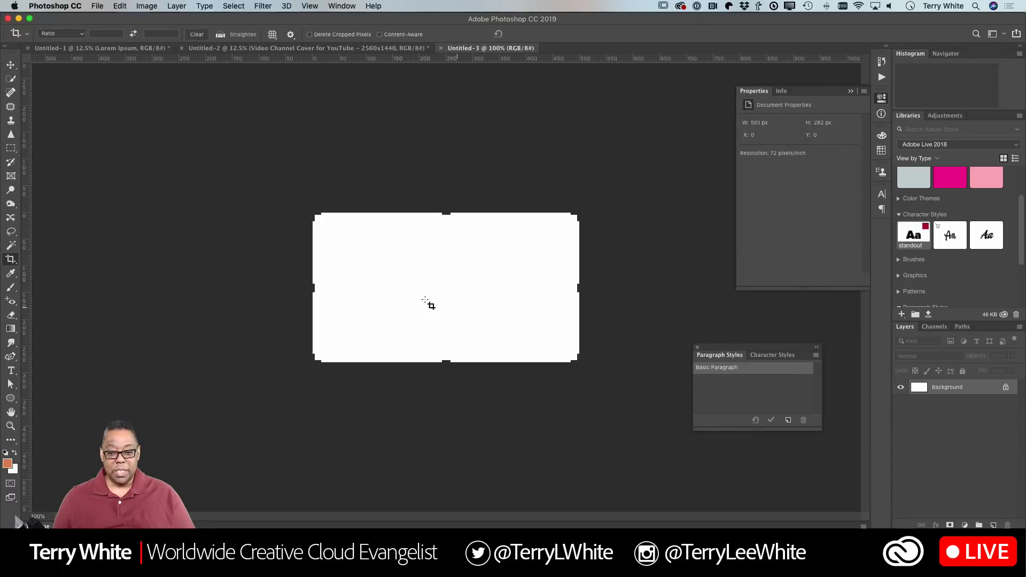
Add the point text "test" in the upper part of the blank canvas and commit it.
{"action": "key", "text": "t"}
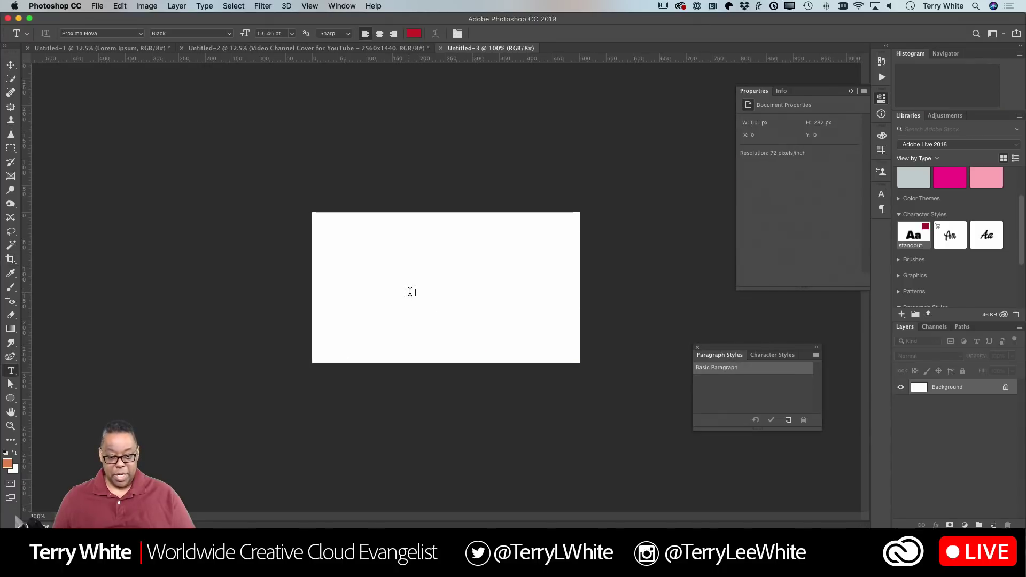
{"action": "left_click", "coordinate": [362, 267]}
{"action": "type", "text": "test"}
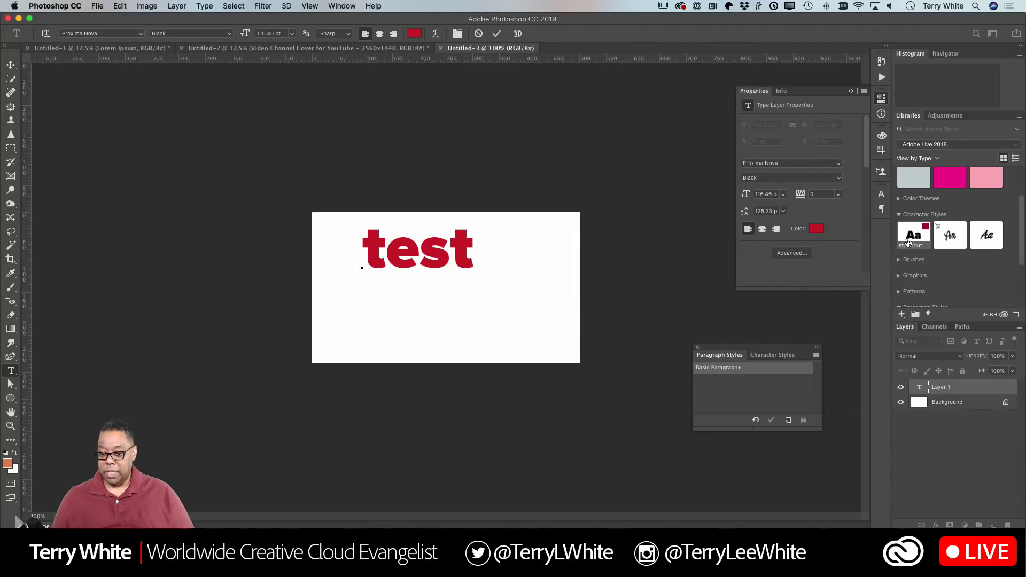
{"action": "left_click", "coordinate": [11, 65]}
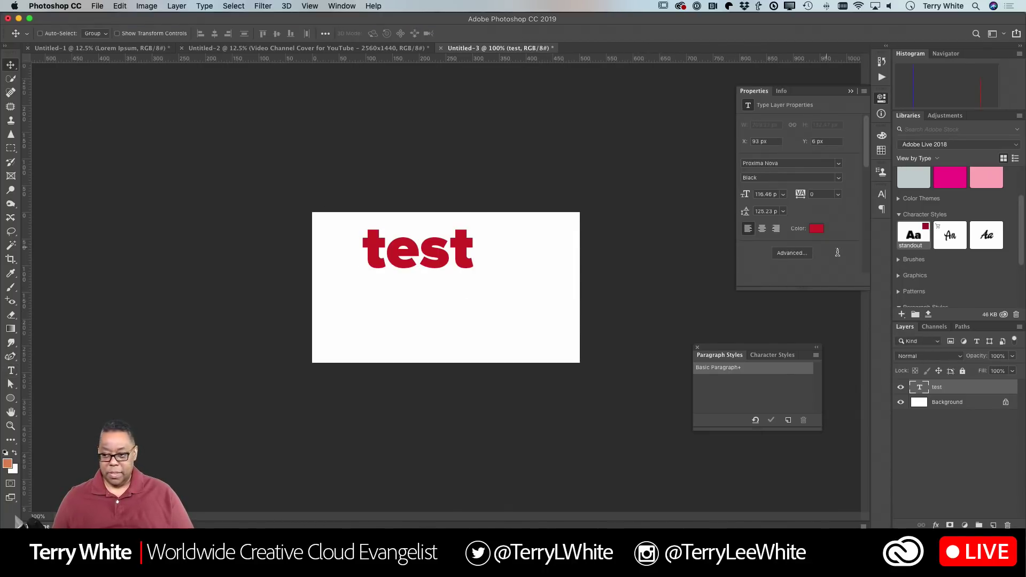
Select the whole "test" text and set its font style to Light.
{"action": "double_click", "coordinate": [411, 262]}
{"action": "left_click", "coordinate": [412, 255]}
{"action": "double_click", "coordinate": [362, 253]}
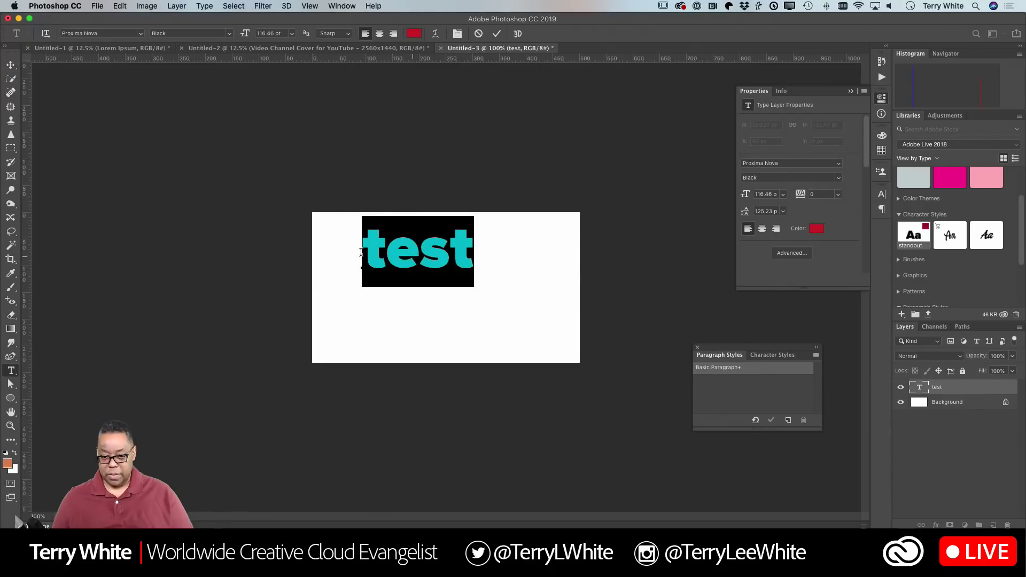
{"action": "left_click", "coordinate": [399, 255]}
{"action": "double_click", "coordinate": [396, 267]}
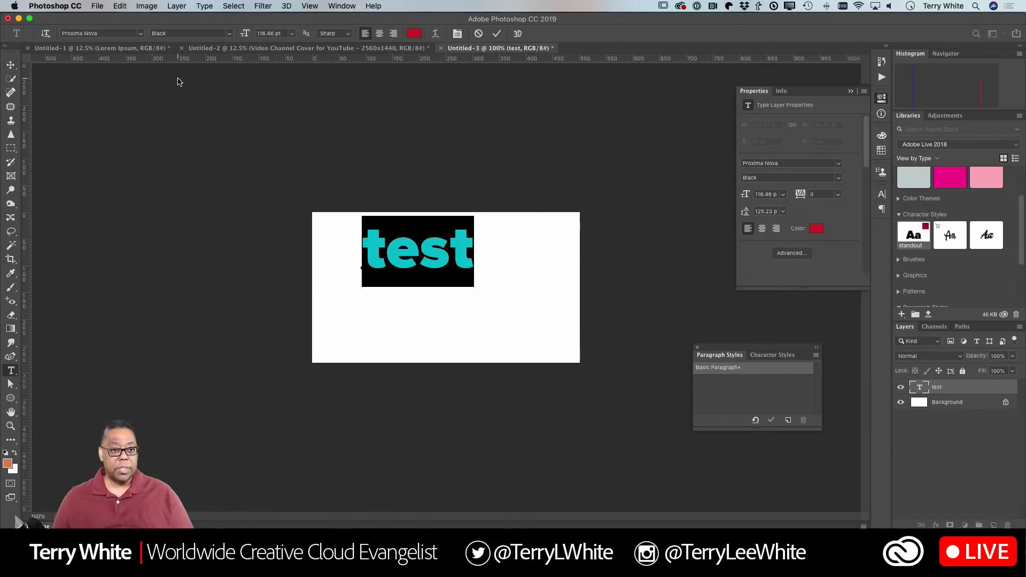
{"action": "left_click", "coordinate": [200, 33]}
{"action": "left_click", "coordinate": [227, 36]}
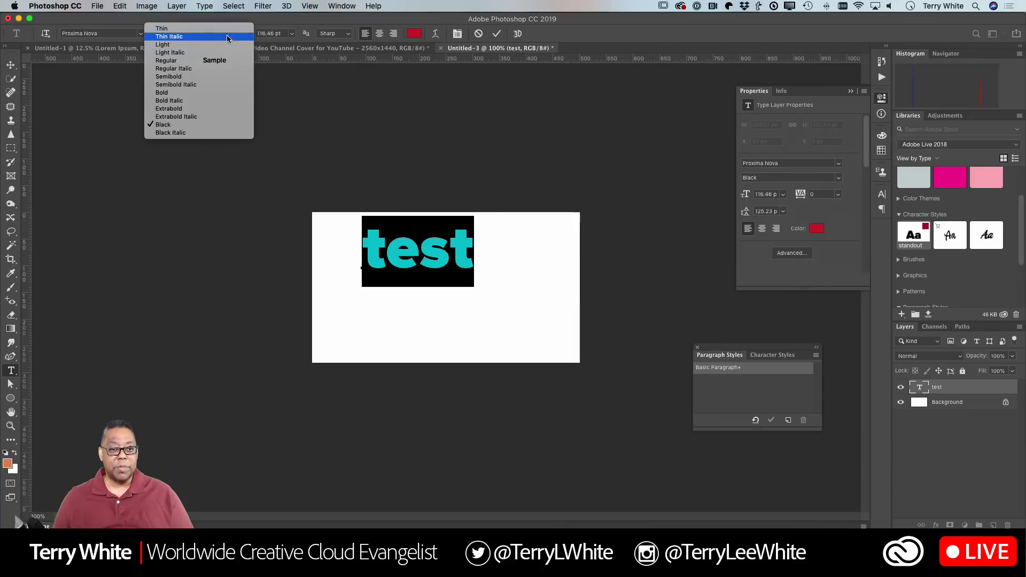
{"action": "left_click", "coordinate": [228, 46]}
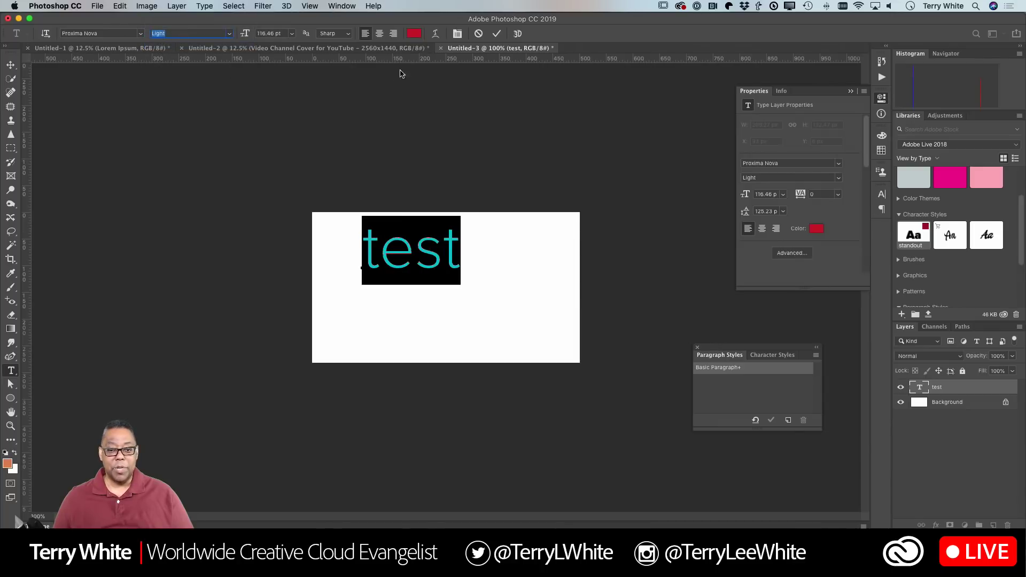
Set the "test" text's color to 040000 and apply the library's standout character style to its layer.
{"action": "left_click", "coordinate": [413, 35]}
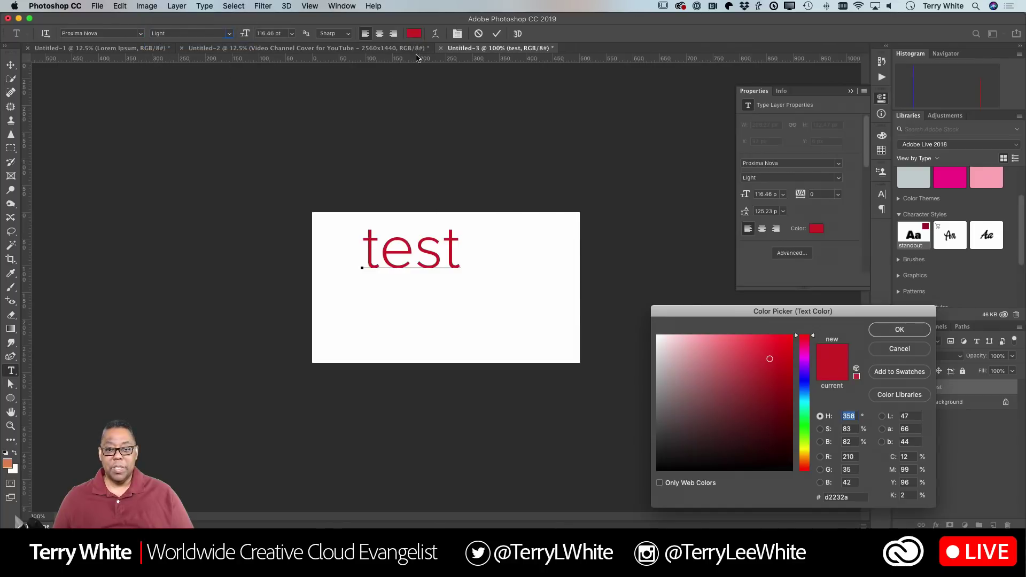
{"action": "left_click", "coordinate": [789, 469]}
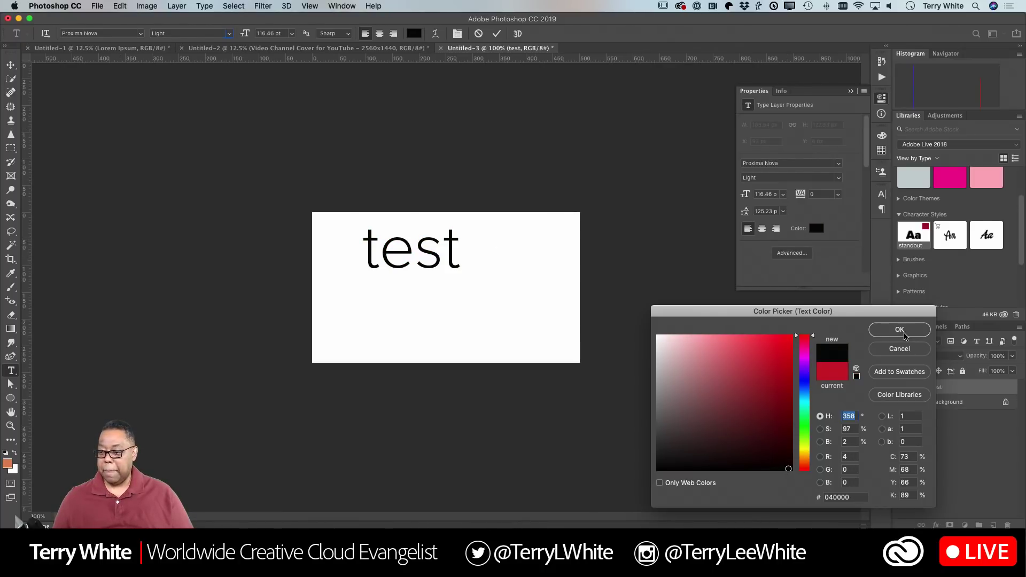
{"action": "left_click", "coordinate": [900, 330]}
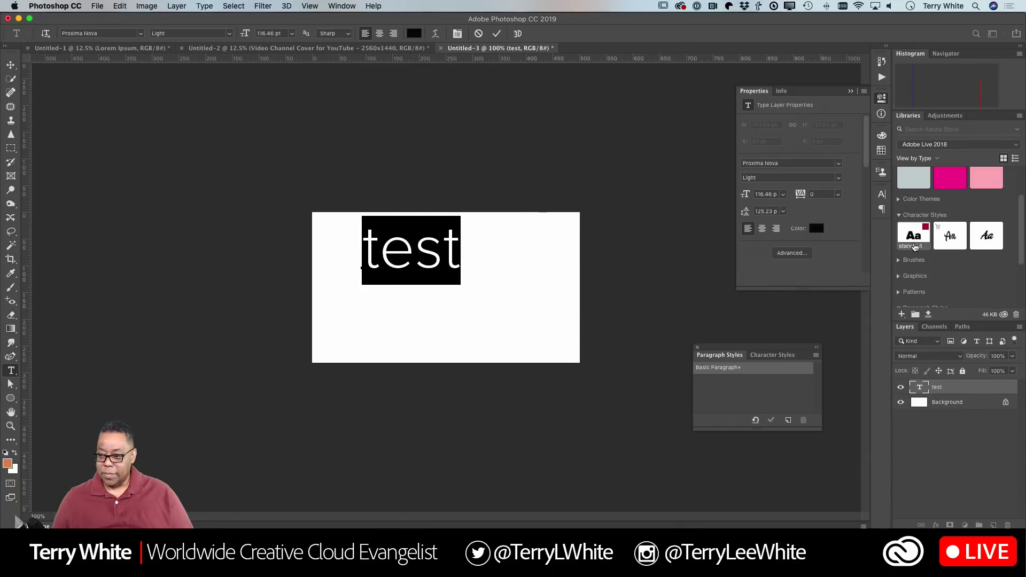
{"action": "left_click", "coordinate": [914, 247]}
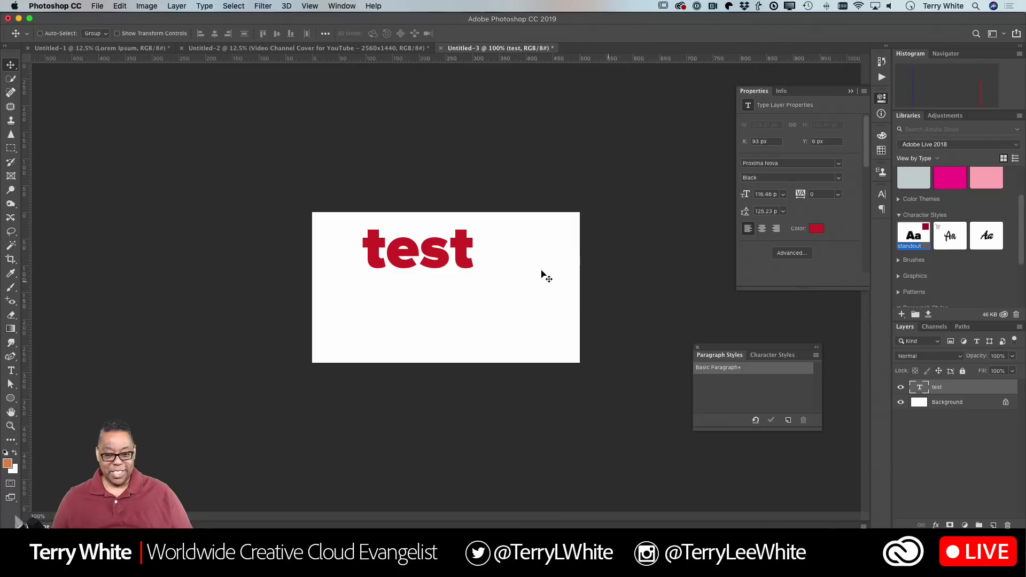
Select the whole "test" text and change its color to 070102.
{"action": "double_click", "coordinate": [442, 246]}
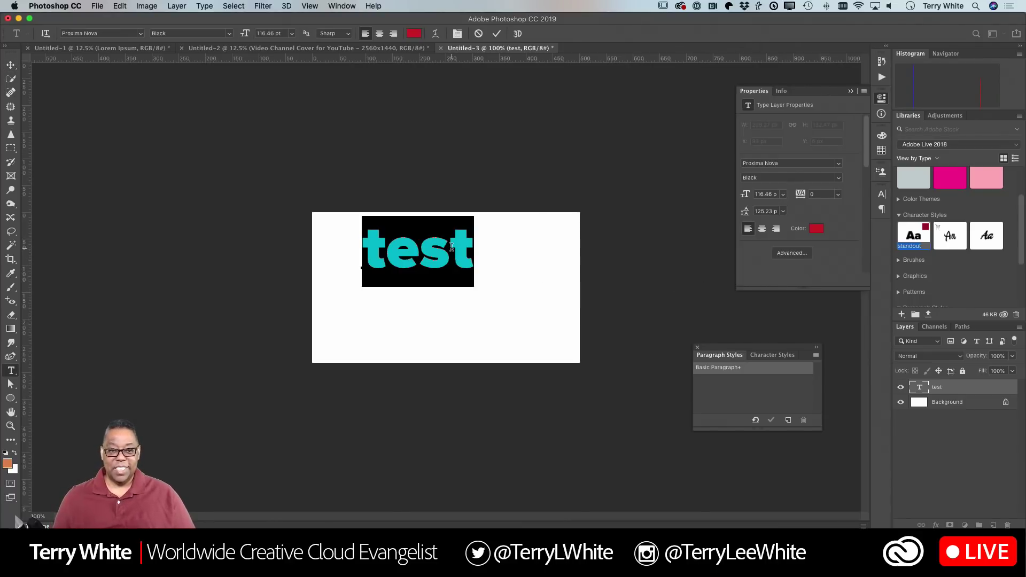
{"action": "left_click", "coordinate": [417, 35]}
{"action": "left_click", "coordinate": [766, 467]}
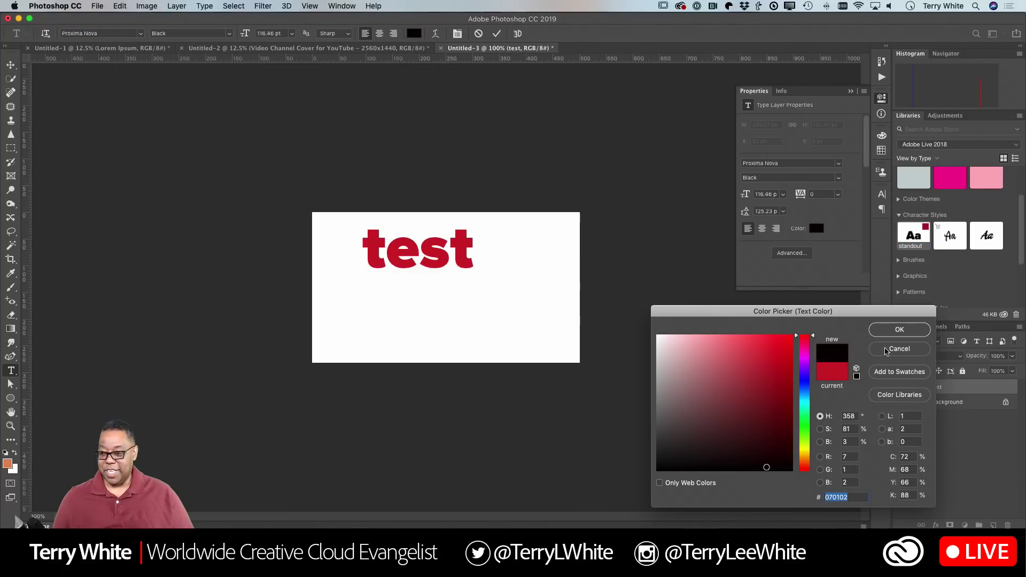
{"action": "left_click", "coordinate": [900, 330]}
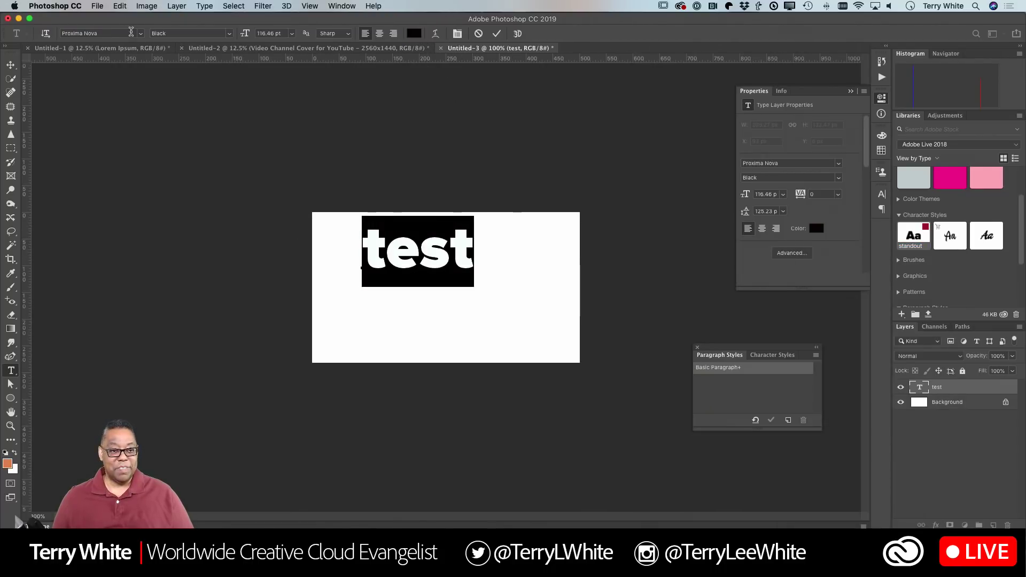
Set the "test" text's font style to Semibold, commit it, and apply the standout library character style to the layer.
{"action": "left_click", "coordinate": [230, 33]}
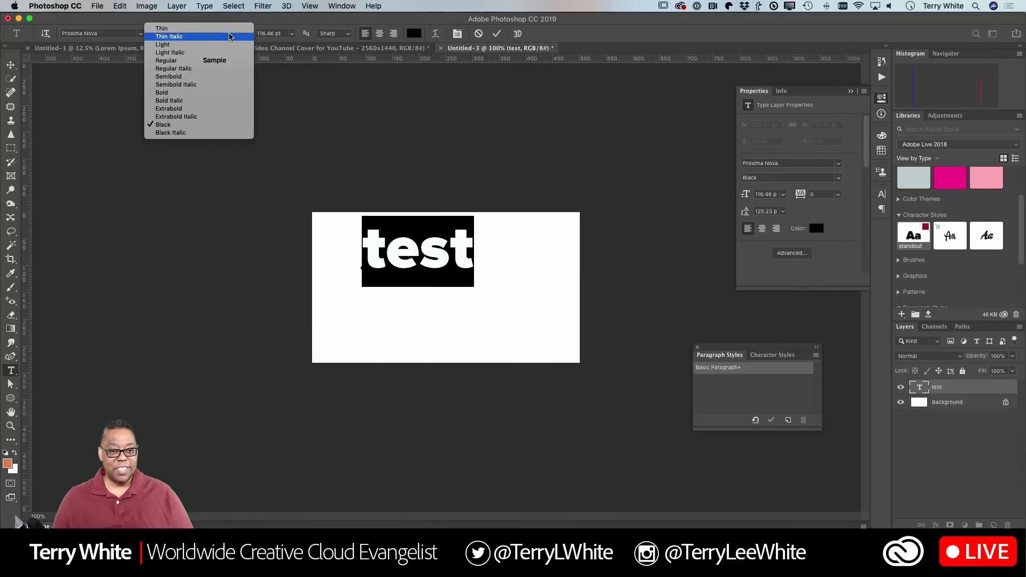
{"action": "left_click", "coordinate": [208, 76]}
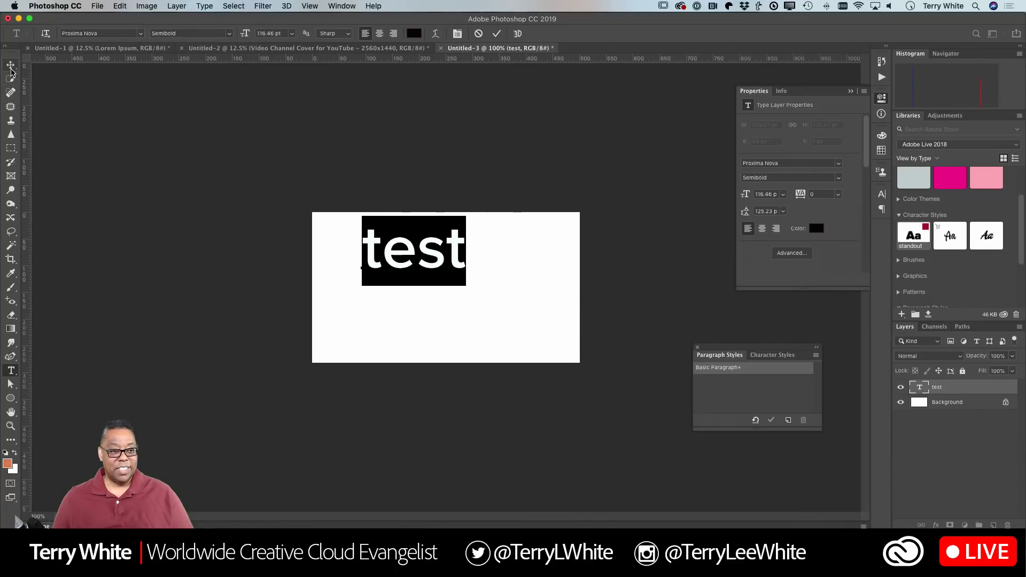
{"action": "left_click", "coordinate": [10, 64]}
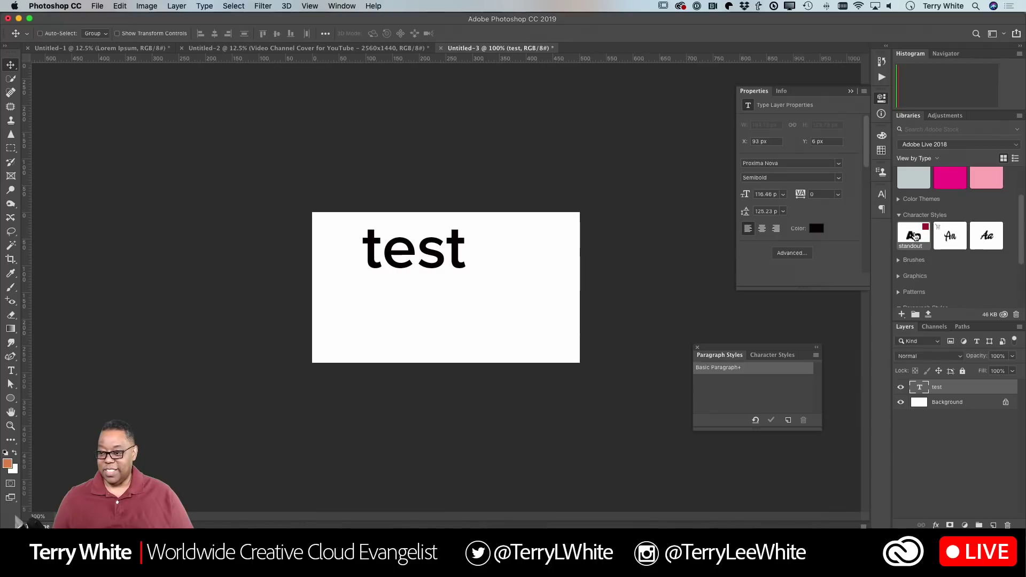
{"action": "left_click", "coordinate": [916, 237]}
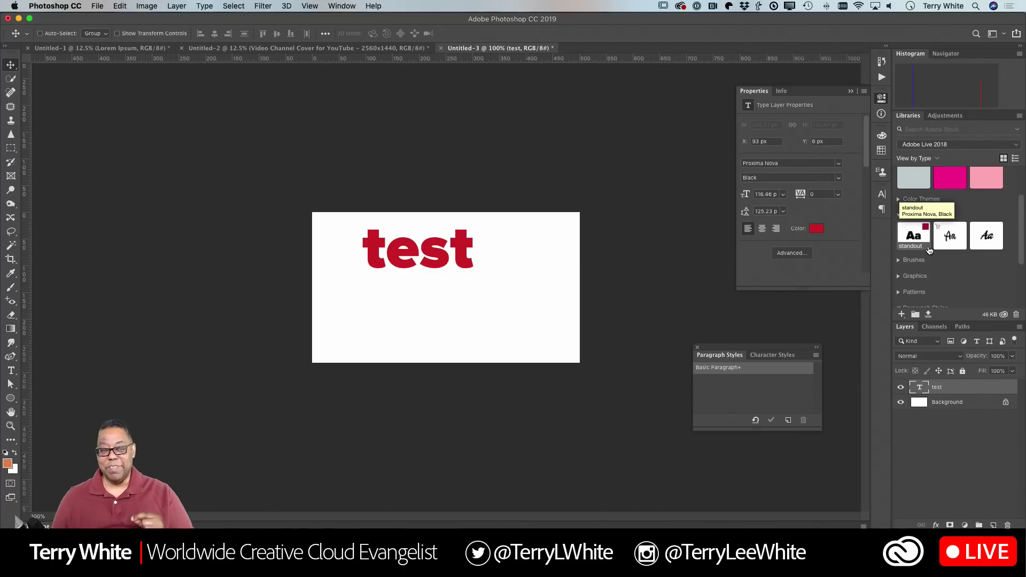
Switch to InDesign's Modern Magazine document and apply the library's Headline paragraph style to the "Welcome" title.
{"action": "key", "text": "super+Tab"}
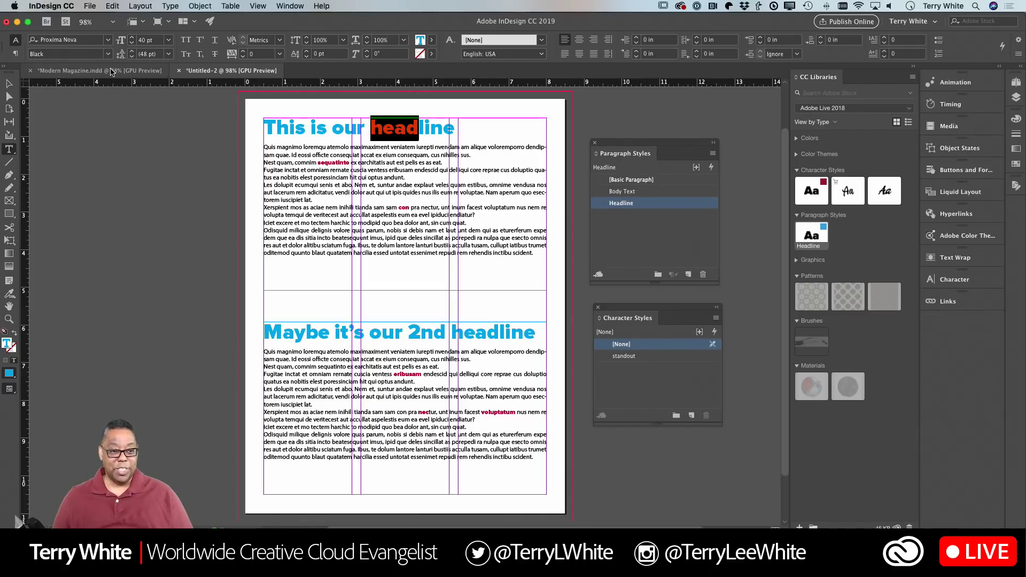
{"action": "key", "text": "super+grave"}
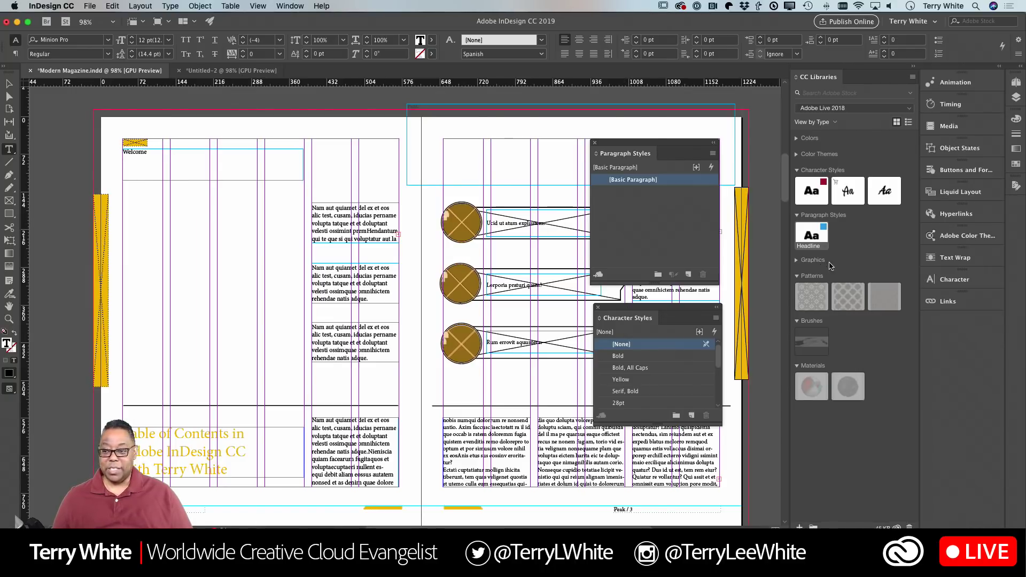
{"action": "left_click", "coordinate": [814, 241]}
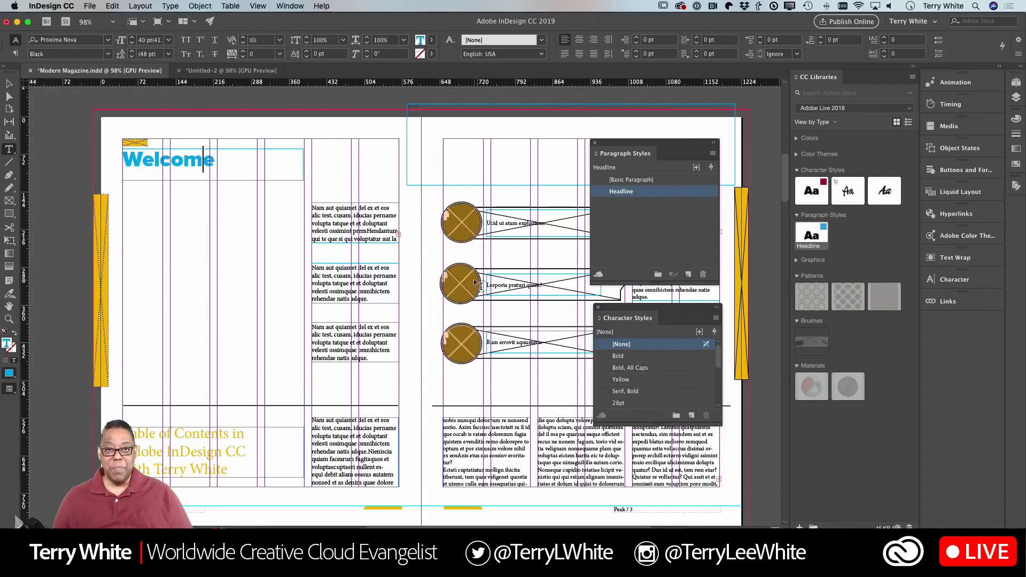
Apply the library's Headline paragraph style to the "Going up" and "At the top" titles.
{"action": "scroll", "coordinate": [475, 282], "scroll_direction": "down", "scroll_amount": 5}
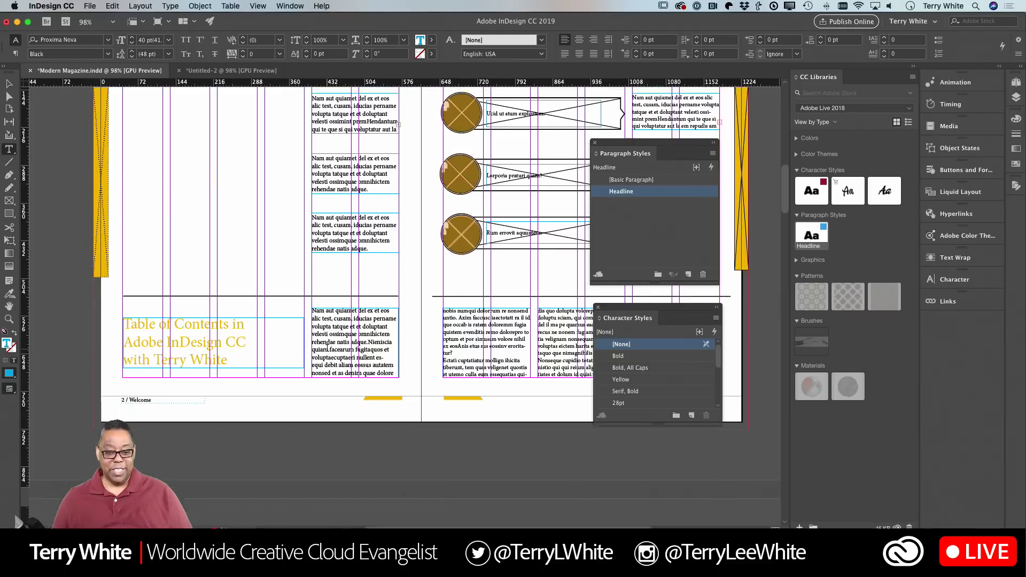
{"action": "scroll", "coordinate": [342, 334], "scroll_direction": "down", "scroll_amount": 15}
{"action": "left_click", "coordinate": [134, 218]}
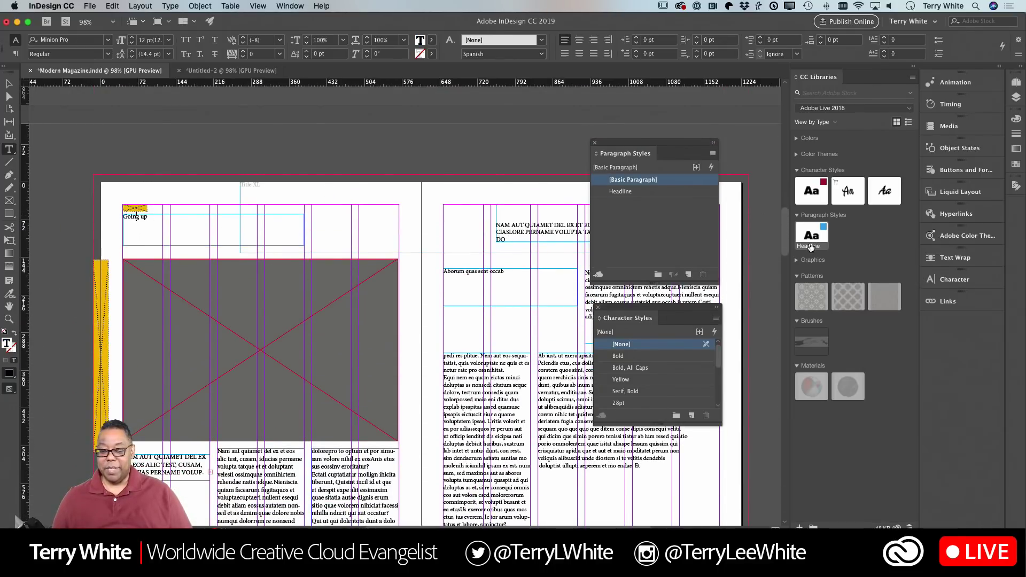
{"action": "left_click", "coordinate": [812, 242]}
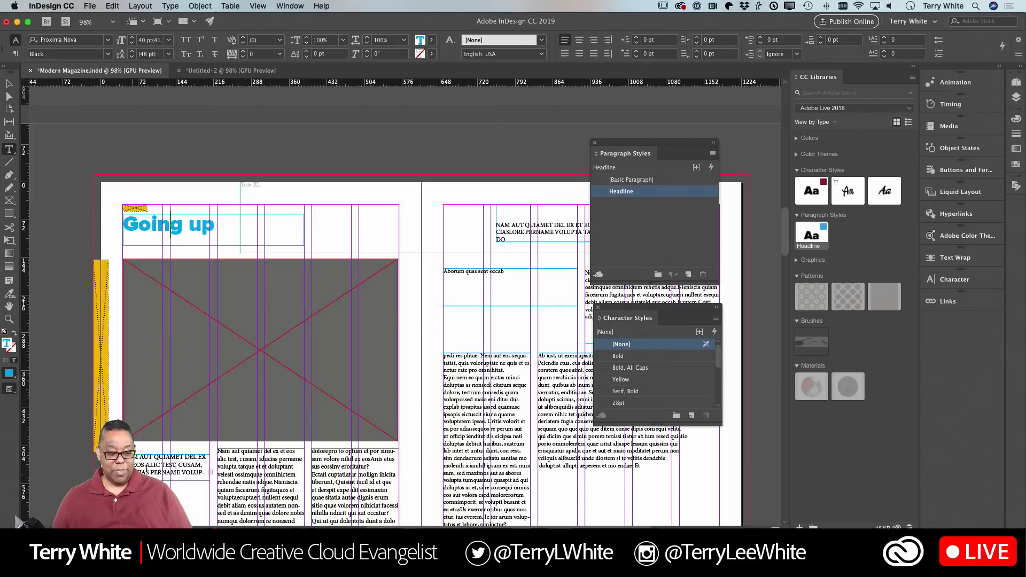
{"action": "scroll", "coordinate": [285, 430], "scroll_direction": "down", "scroll_amount": 10}
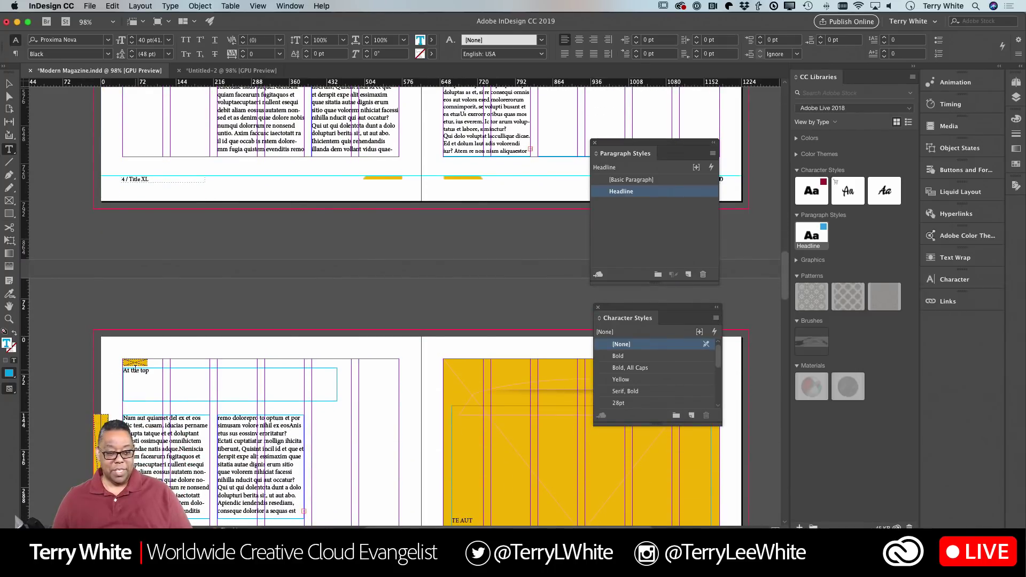
{"action": "left_click", "coordinate": [135, 370]}
{"action": "left_click", "coordinate": [814, 248]}
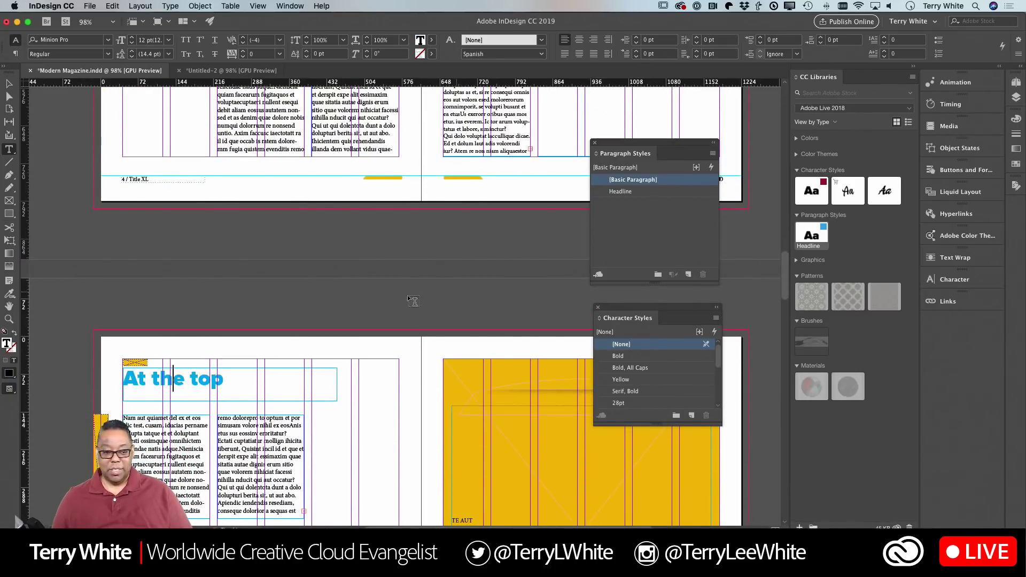
Apply the library's Headline paragraph style to the "The sky is the limit" and "Air" titles.
{"action": "scroll", "coordinate": [413, 301], "scroll_direction": "down", "scroll_amount": 12}
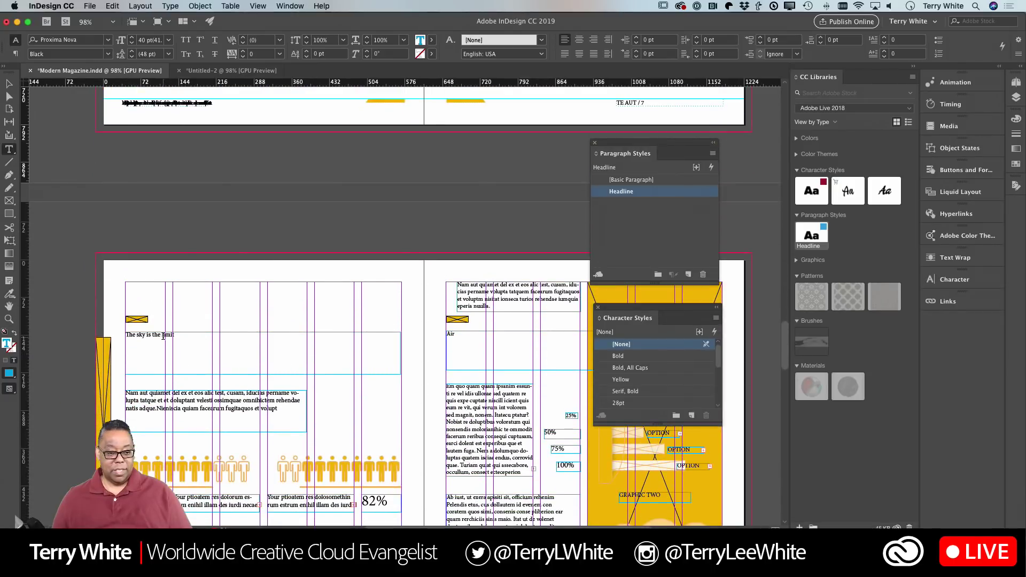
{"action": "left_click", "coordinate": [503, 344]}
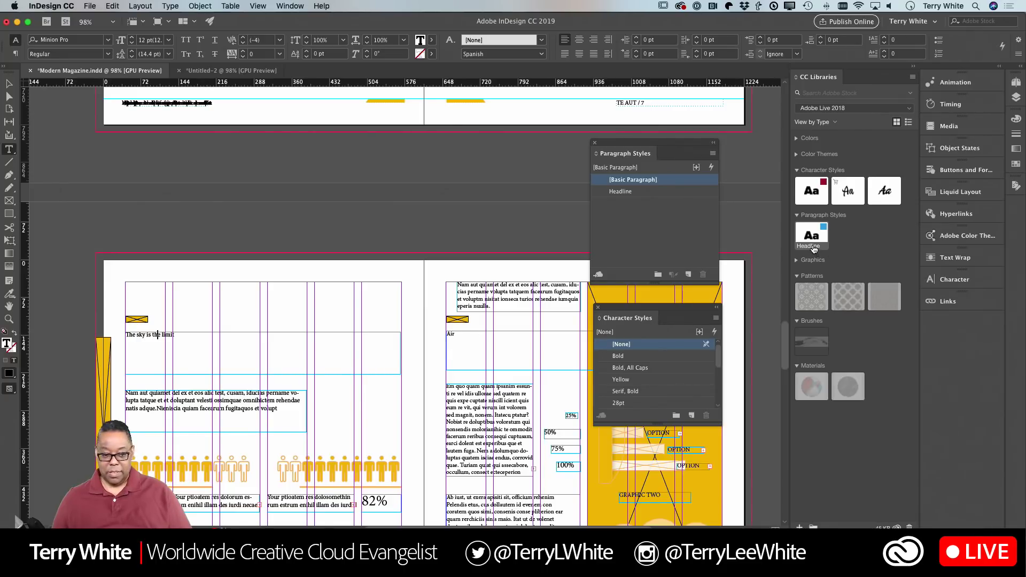
{"action": "left_click", "coordinate": [813, 247]}
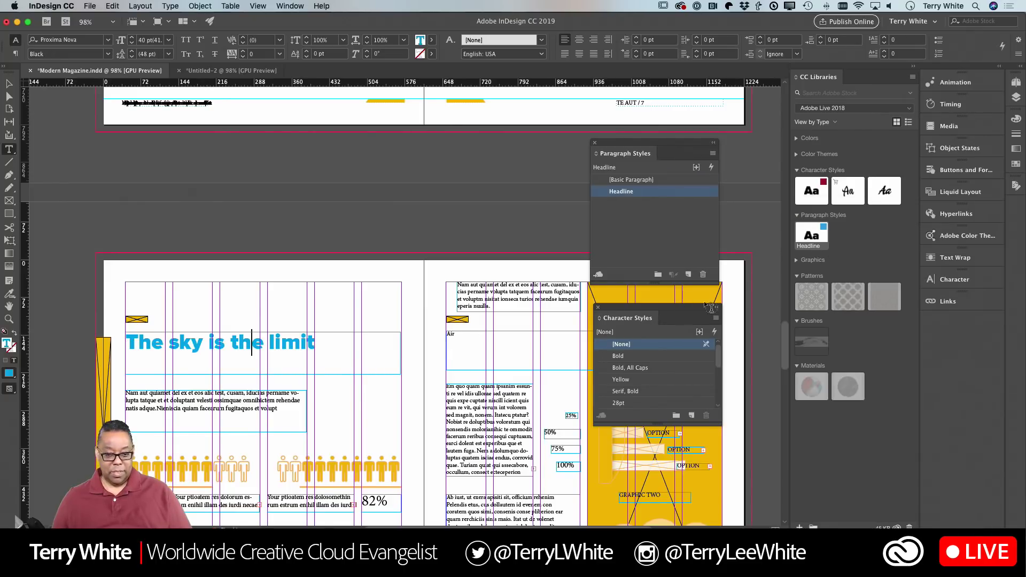
{"action": "left_click", "coordinate": [451, 334]}
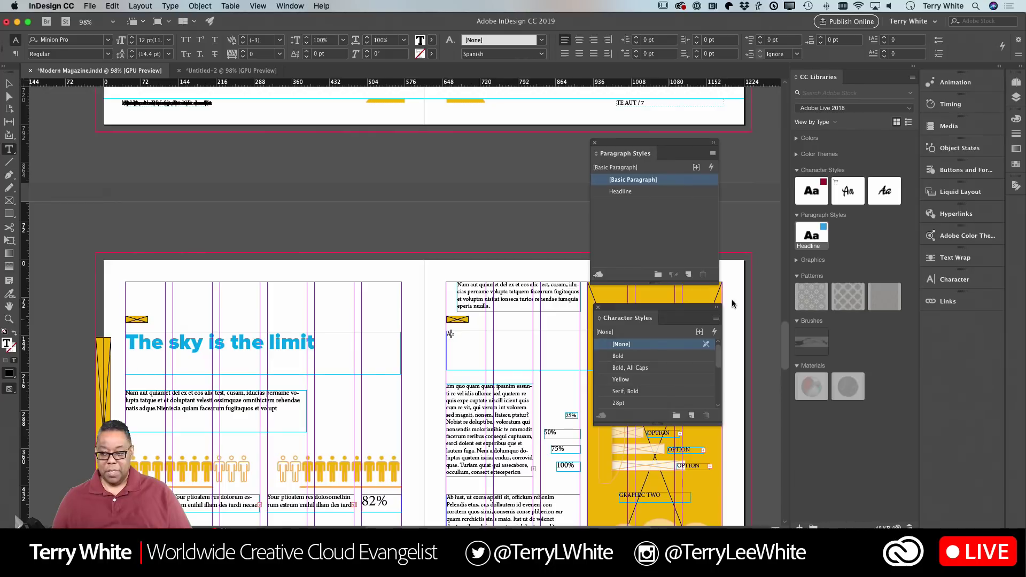
{"action": "left_click", "coordinate": [813, 248]}
Apply the library's Headline paragraph style to the "Our team" and "We did it" titles.
{"action": "scroll", "coordinate": [551, 358], "scroll_direction": "down", "scroll_amount": 3}
{"action": "scroll", "coordinate": [550, 358], "scroll_direction": "down", "scroll_amount": 10}
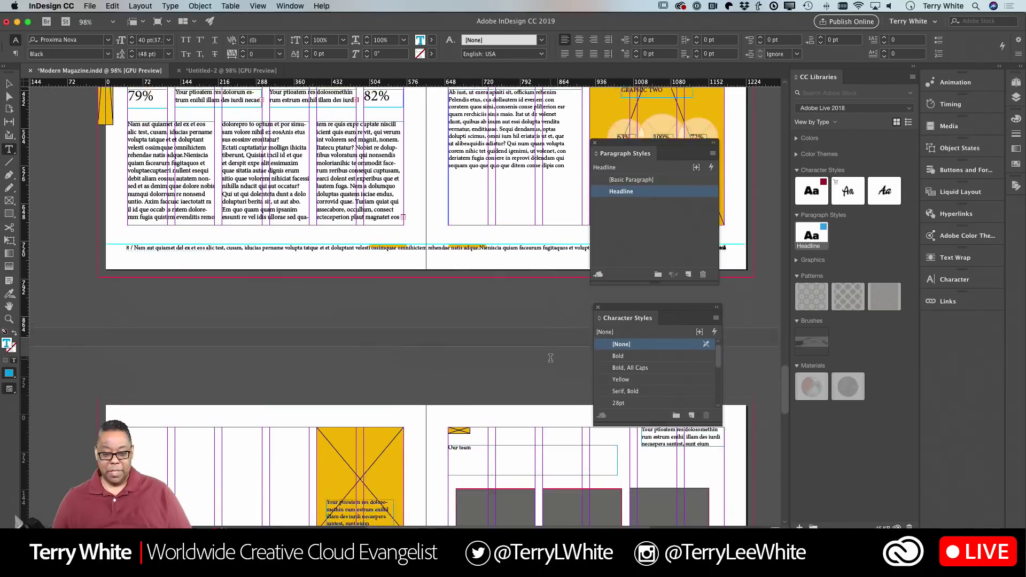
{"action": "left_click", "coordinate": [454, 334]}
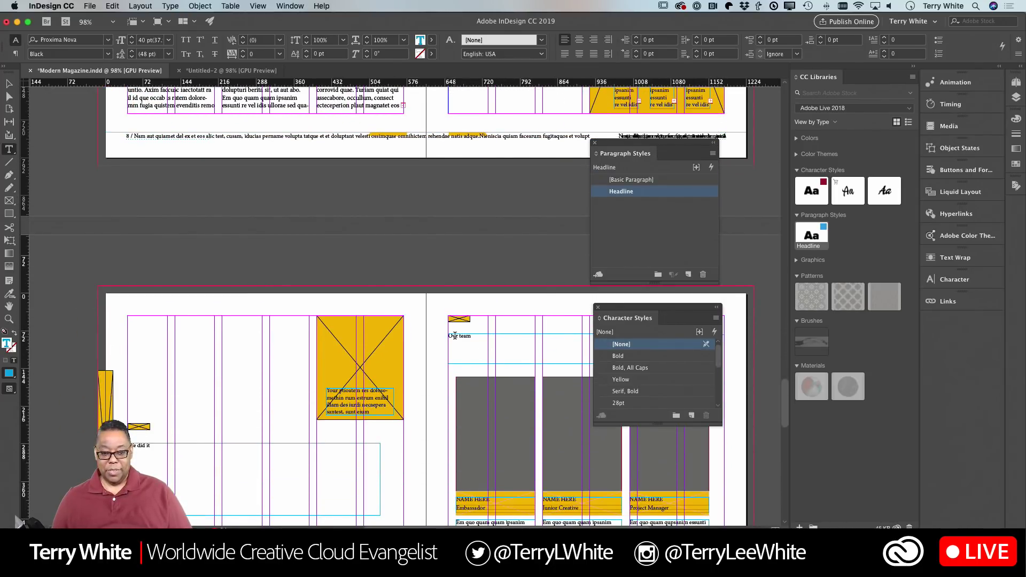
{"action": "left_click", "coordinate": [813, 242]}
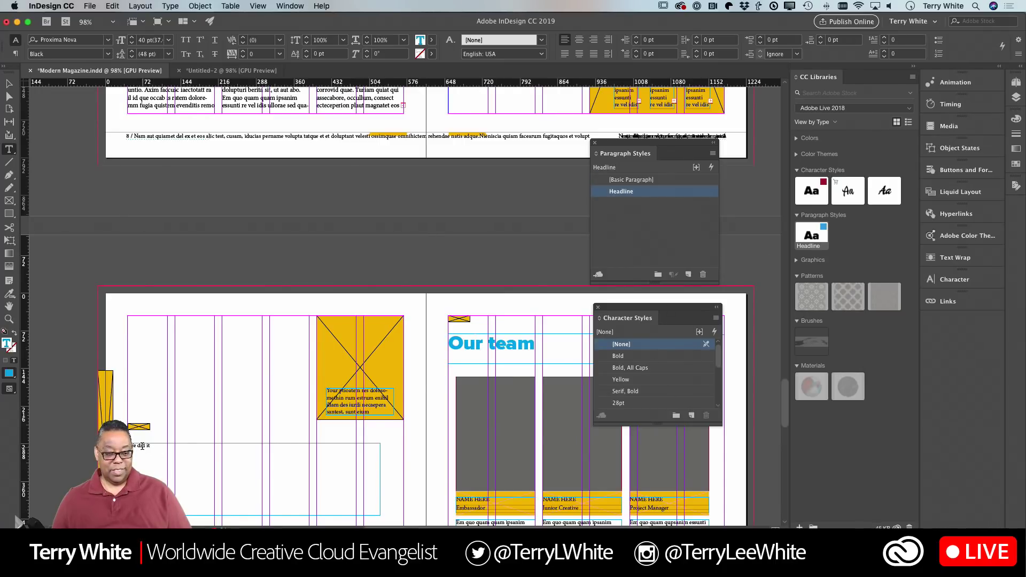
{"action": "left_click", "coordinate": [212, 467]}
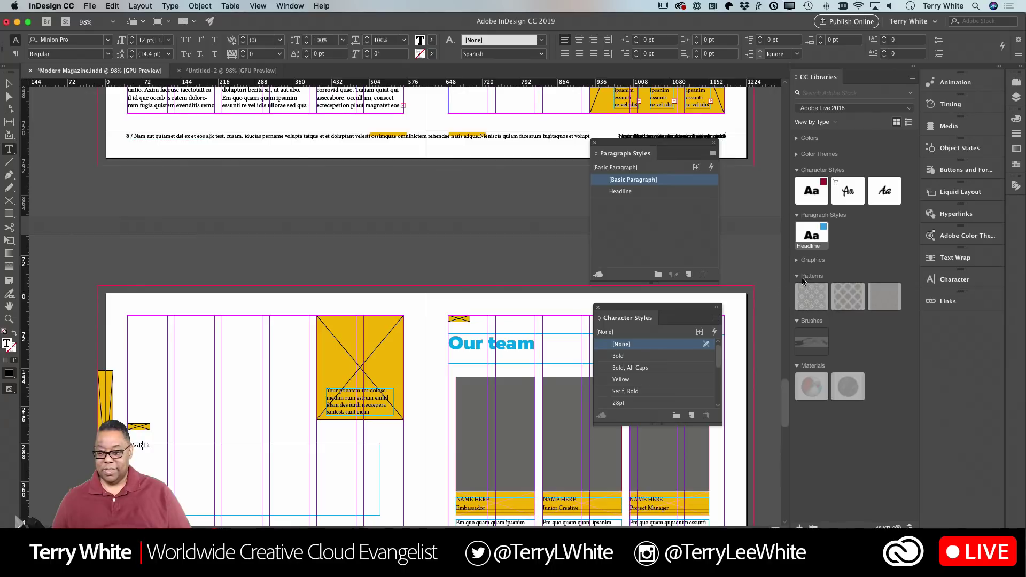
{"action": "scroll", "coordinate": [810, 262], "scroll_direction": "up", "scroll_amount": 1}
{"action": "left_click", "coordinate": [822, 246]}
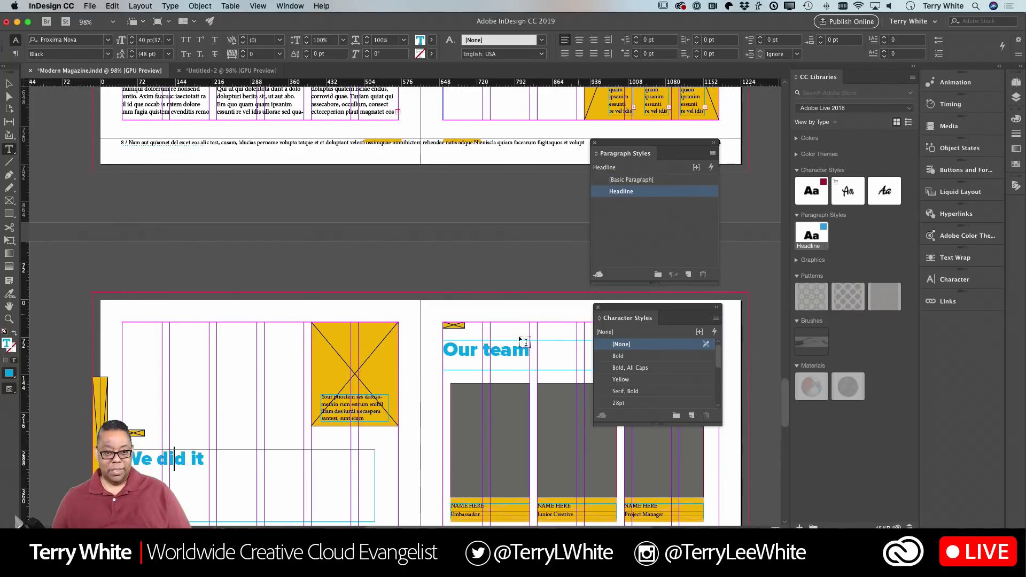
In the Untitled-2 document, add the body copy's Body Text paragraph style to the Adobe Live 2018 library.
{"action": "scroll", "coordinate": [522, 342], "scroll_direction": "up", "scroll_amount": 15}
{"action": "scroll", "coordinate": [523, 341], "scroll_direction": "up", "scroll_amount": 20}
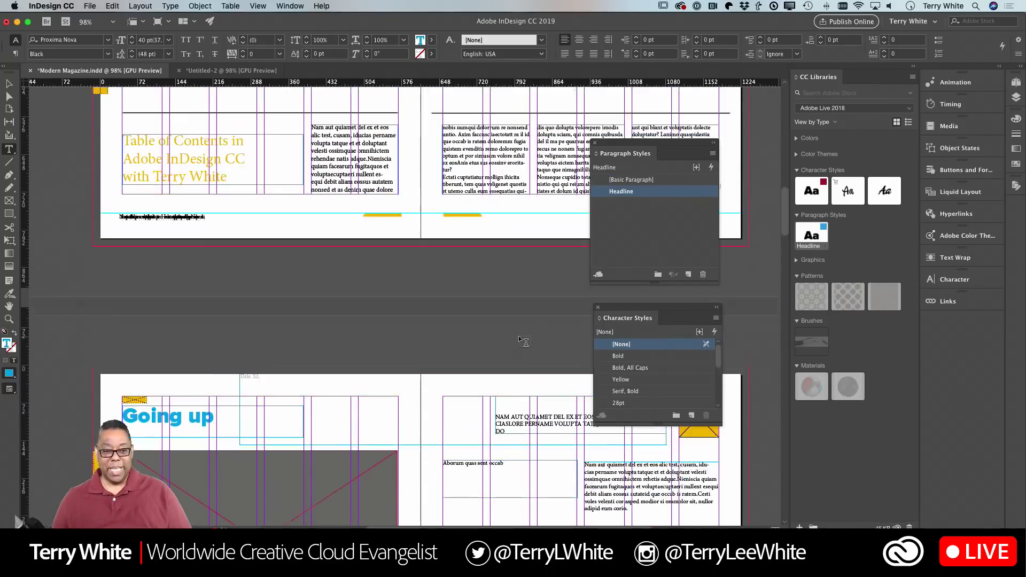
{"action": "scroll", "coordinate": [523, 342], "scroll_direction": "up", "scroll_amount": 3}
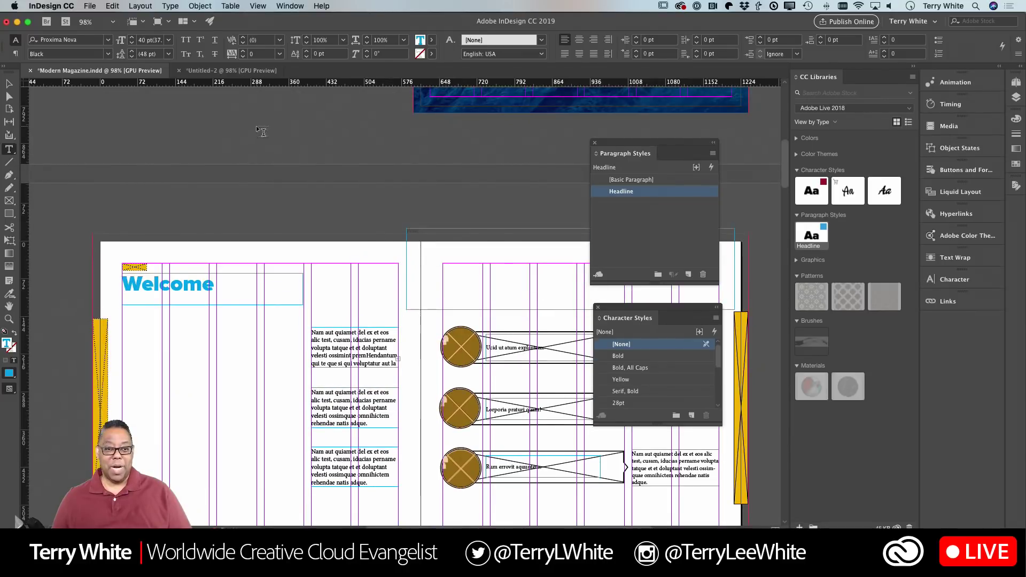
{"action": "left_click", "coordinate": [231, 70]}
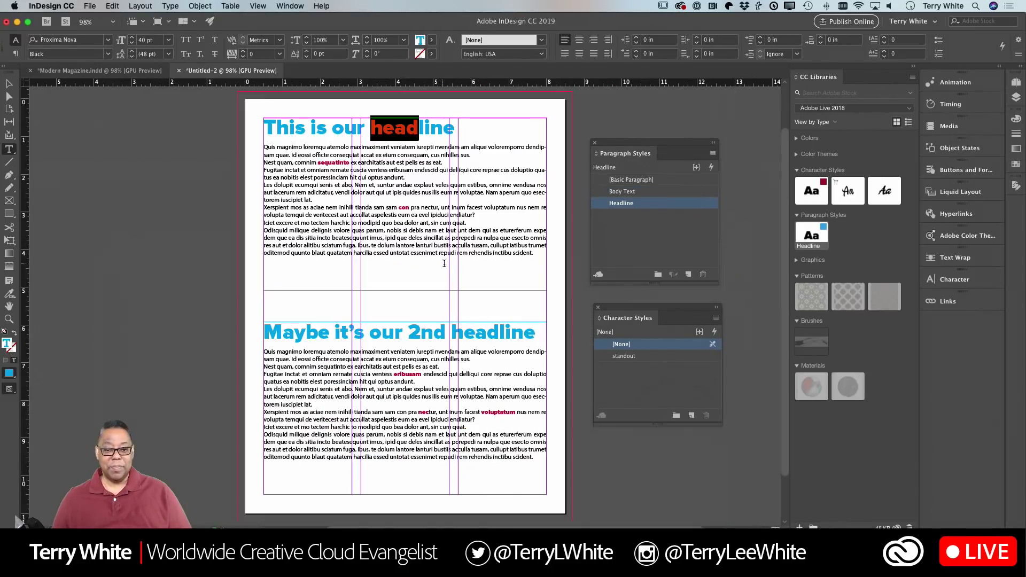
{"action": "left_click", "coordinate": [403, 195]}
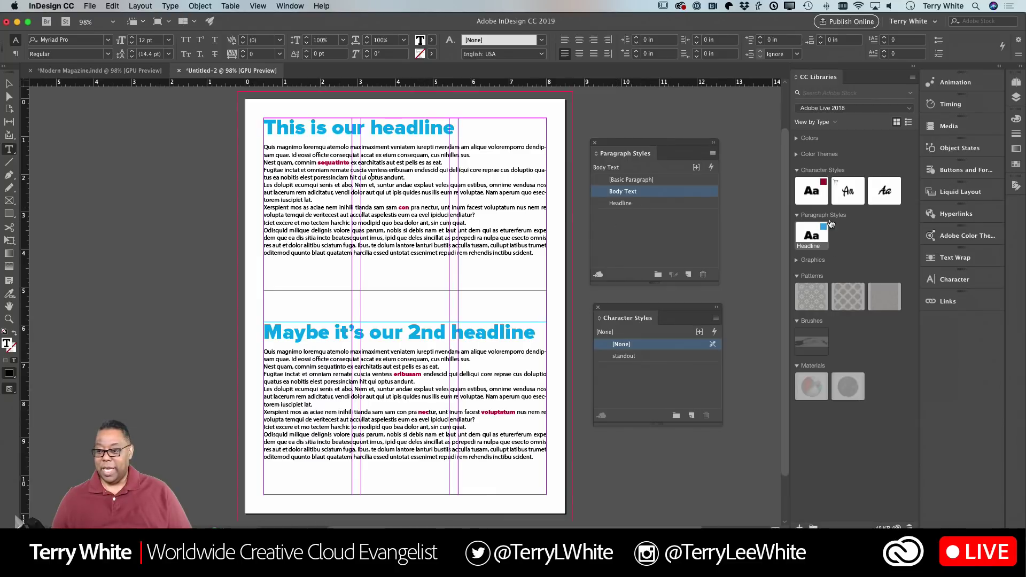
{"action": "left_click", "coordinate": [799, 527]}
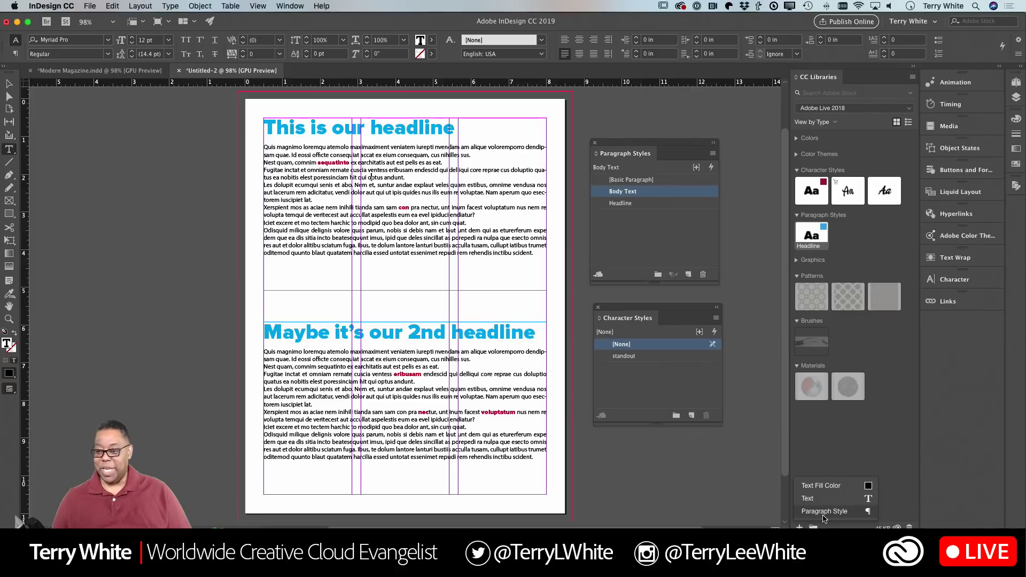
{"action": "left_click", "coordinate": [824, 513]}
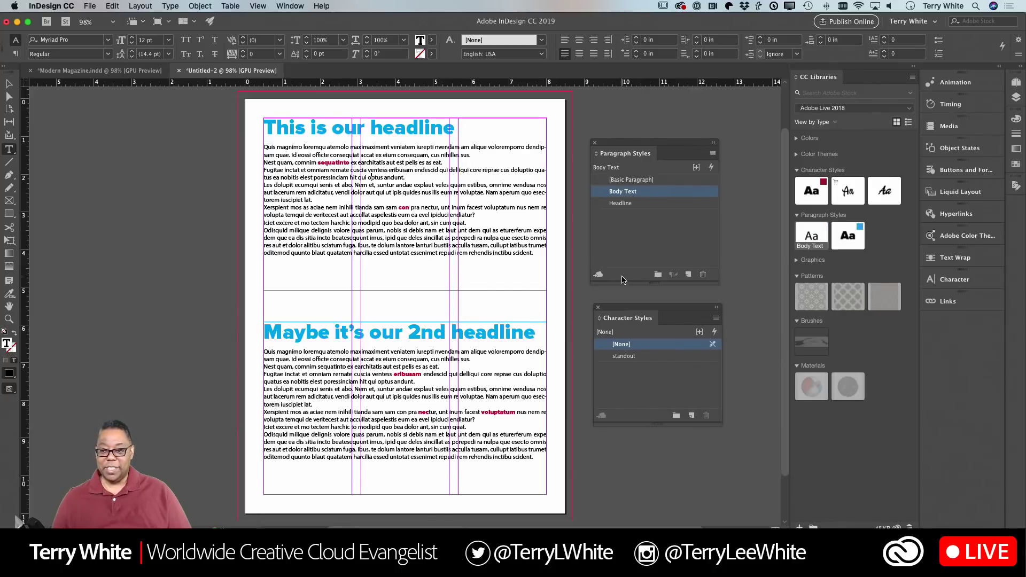
Return to the Modern Magazine document and apply the library's Body Text paragraph style to the threaded text beside the Table of Contents title.
{"action": "key", "text": "super+Tab"}
{"action": "key", "text": "super+Tab"}
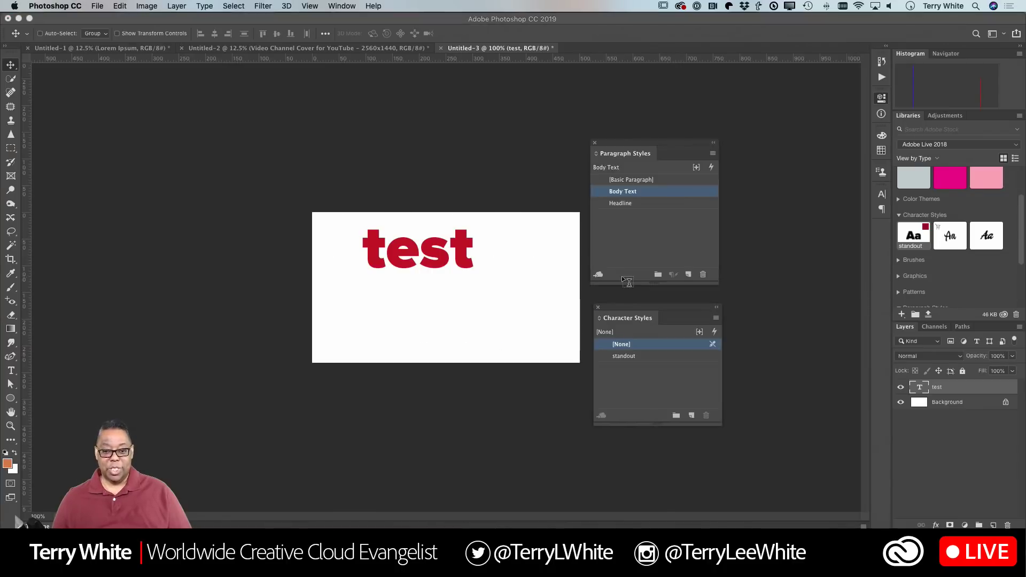
{"action": "key", "text": "super+grave"}
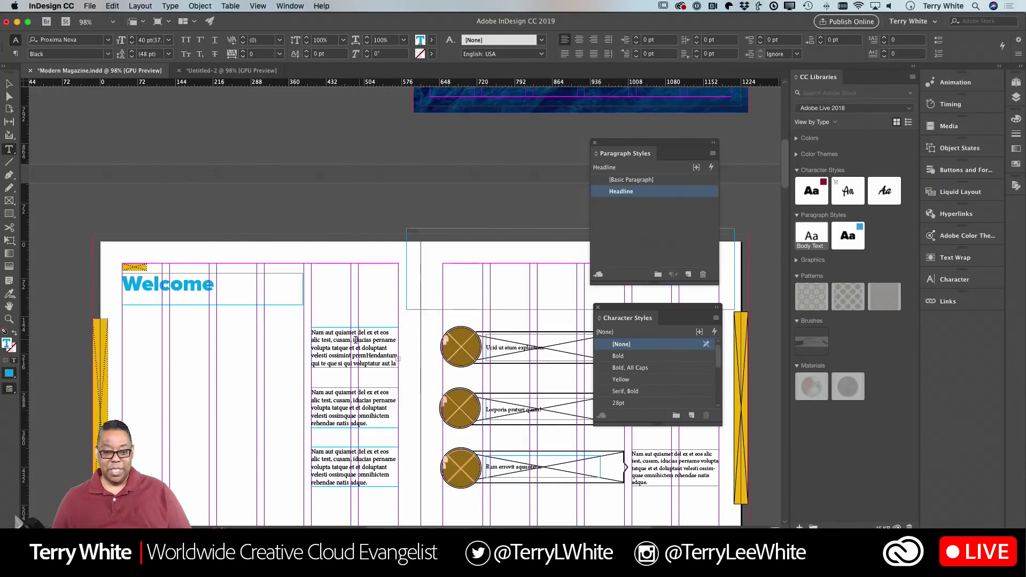
{"action": "scroll", "coordinate": [323, 336], "scroll_direction": "down", "scroll_amount": 10}
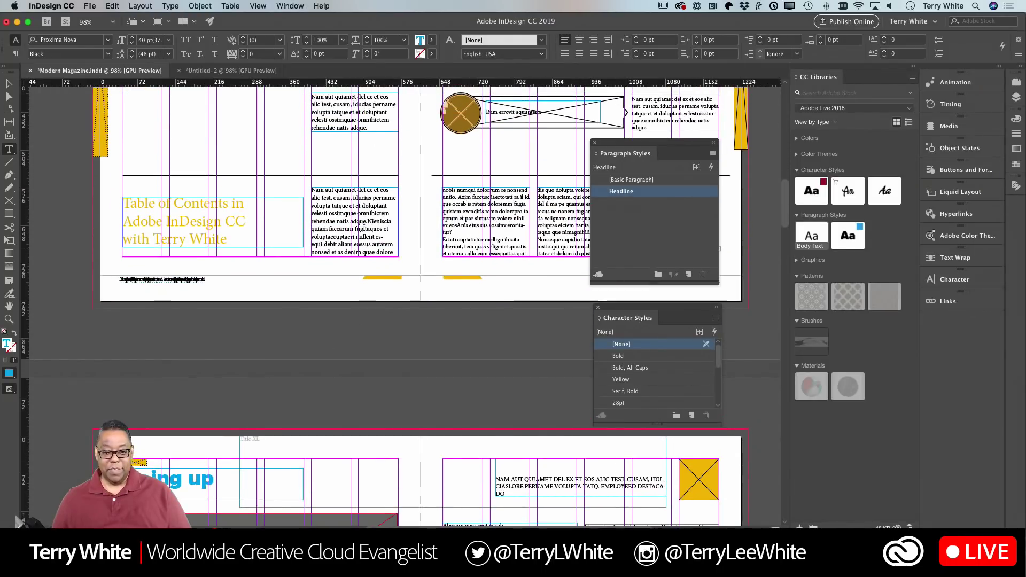
{"action": "left_click_drag", "start_coordinate": [332, 189], "coordinate": [743, 254]}
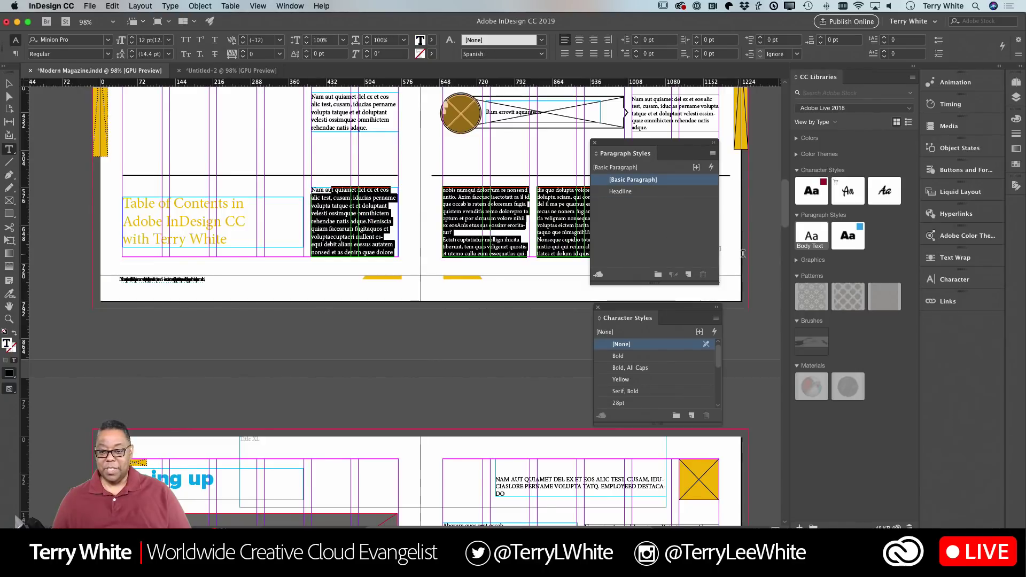
{"action": "left_click", "coordinate": [812, 235]}
{"action": "left_click", "coordinate": [389, 229]}
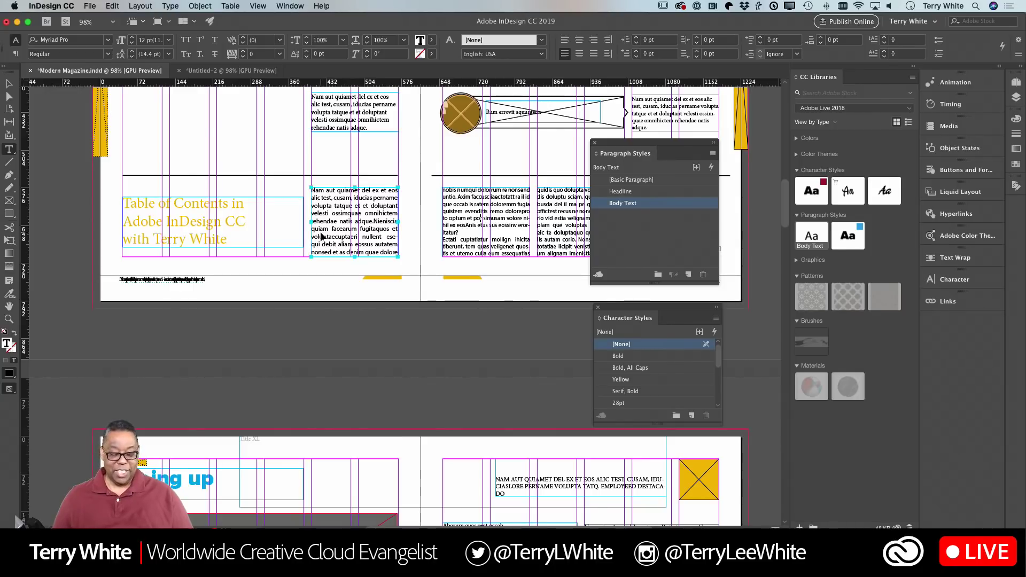
Switch to Illustrator's brochure document and show the character styles in the Adobe Live 2018 library.
{"action": "key", "text": "super+Tab"}
{"action": "key", "text": "super+Tab"}
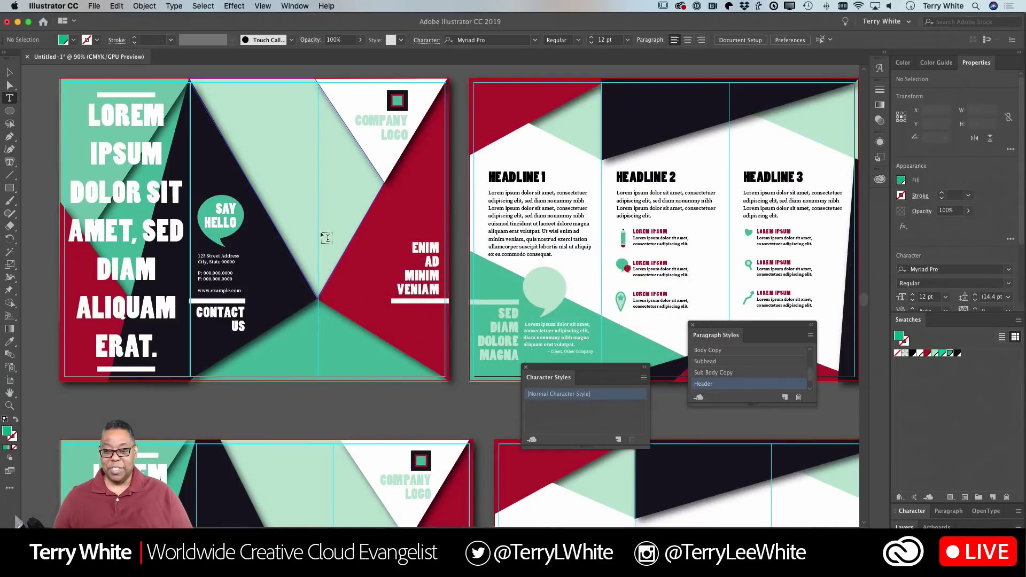
{"action": "scroll", "coordinate": [616, 289], "scroll_direction": "right", "scroll_amount": 5}
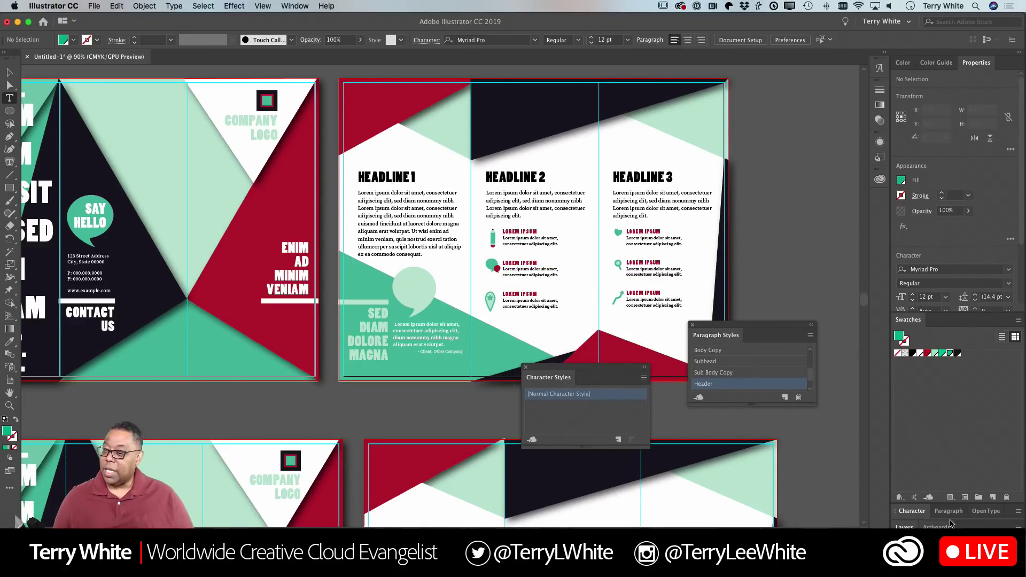
{"action": "left_click", "coordinate": [880, 179]}
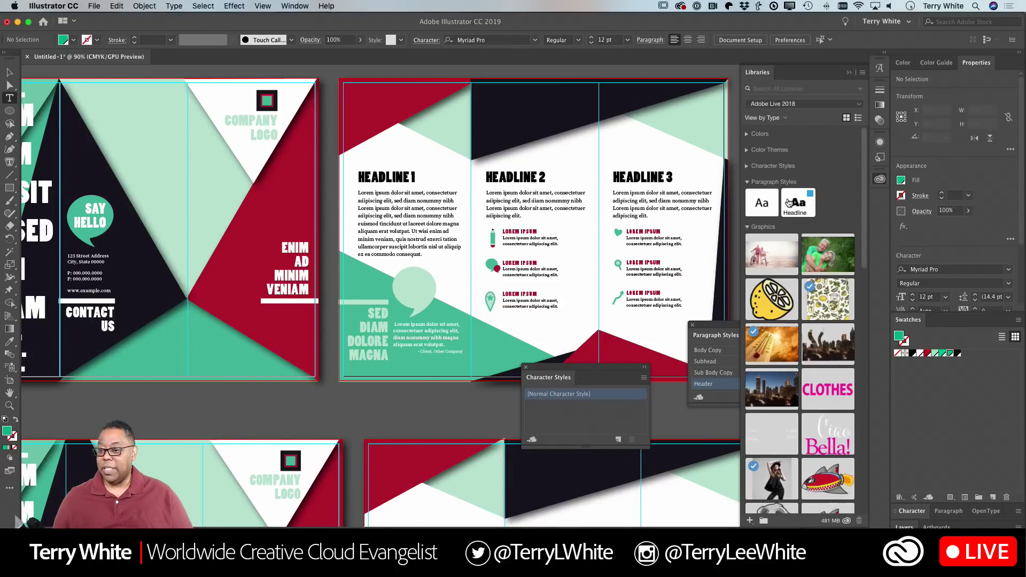
{"action": "left_click", "coordinate": [747, 166]}
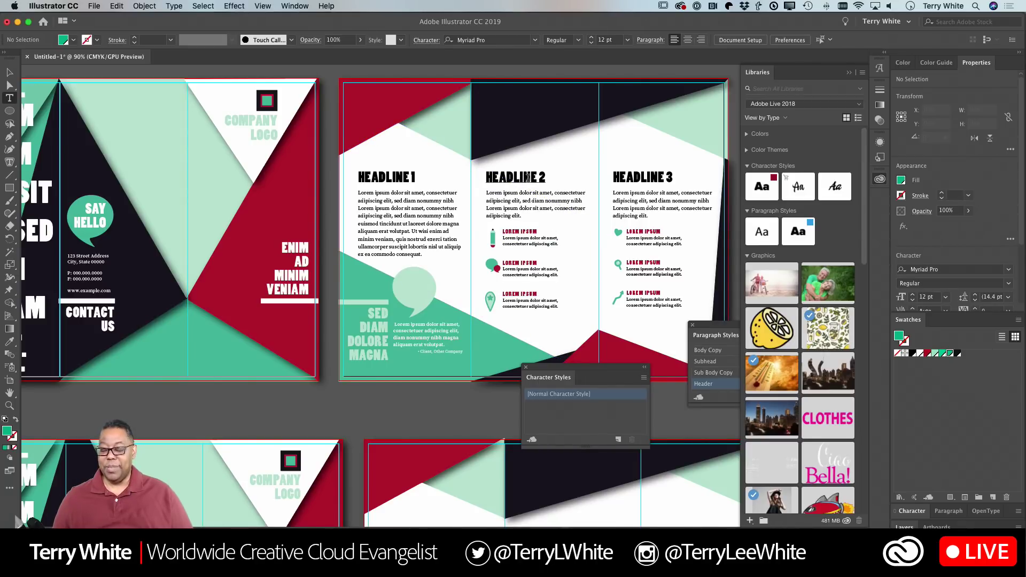
Apply the library's Headline paragraph style to the HEADLINE 2 text and enlarge its text frame to fit the headline.
{"action": "left_click", "coordinate": [527, 178]}
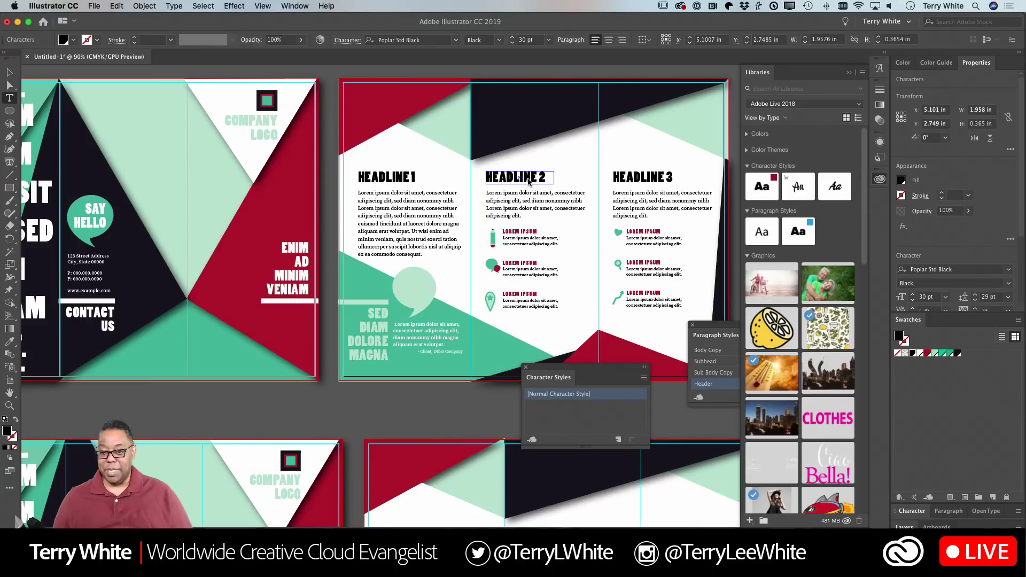
{"action": "triple_click", "coordinate": [528, 180]}
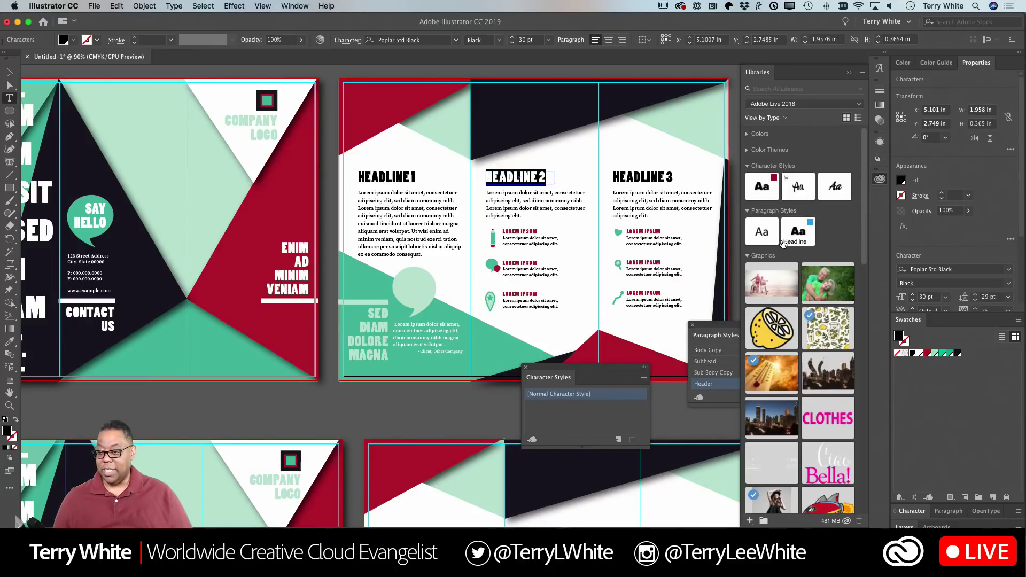
{"action": "left_click", "coordinate": [794, 238]}
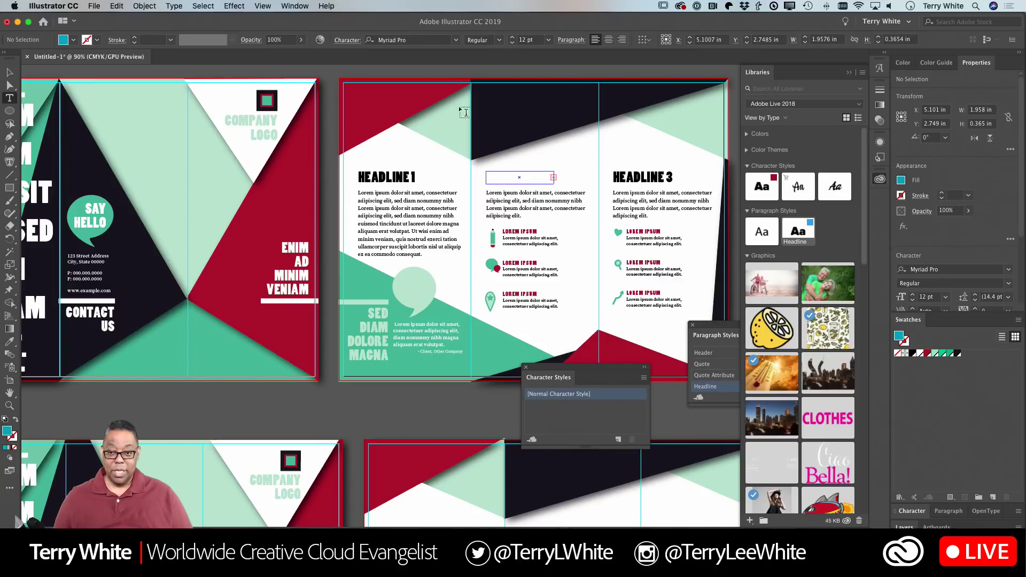
{"action": "key", "text": "Escape"}
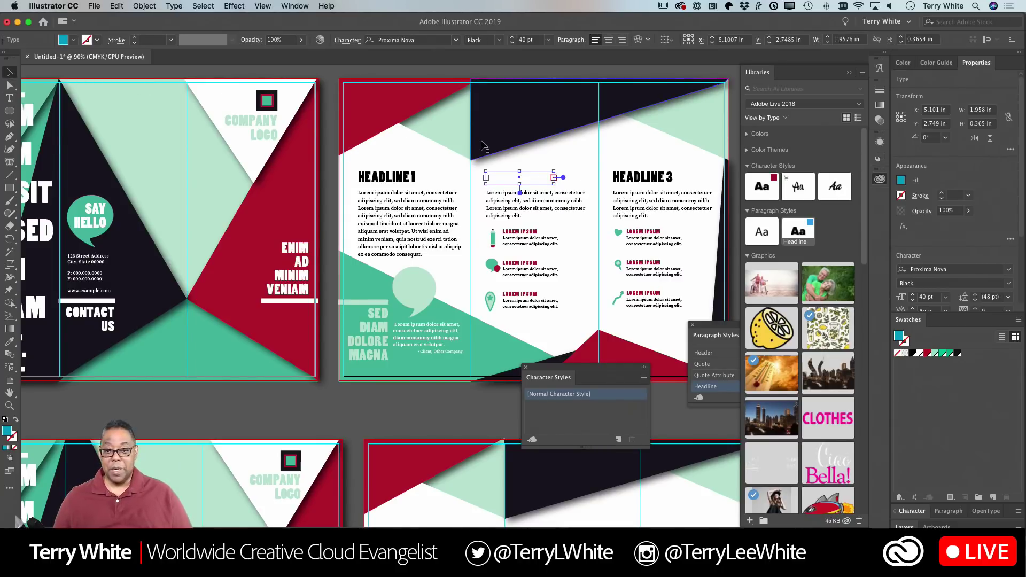
{"action": "type", "text": "headline 2"}
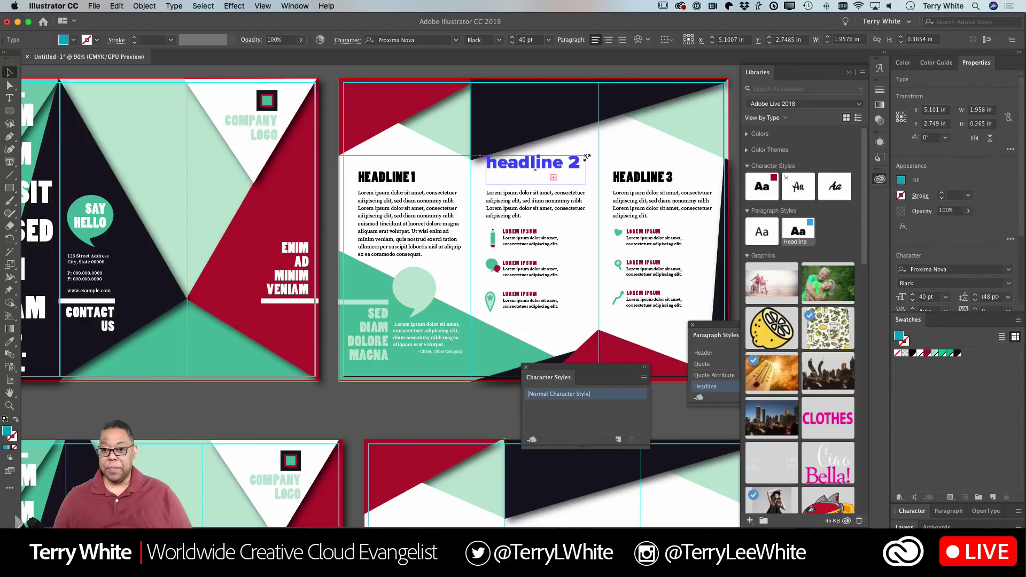
{"action": "key", "text": "Escape"}
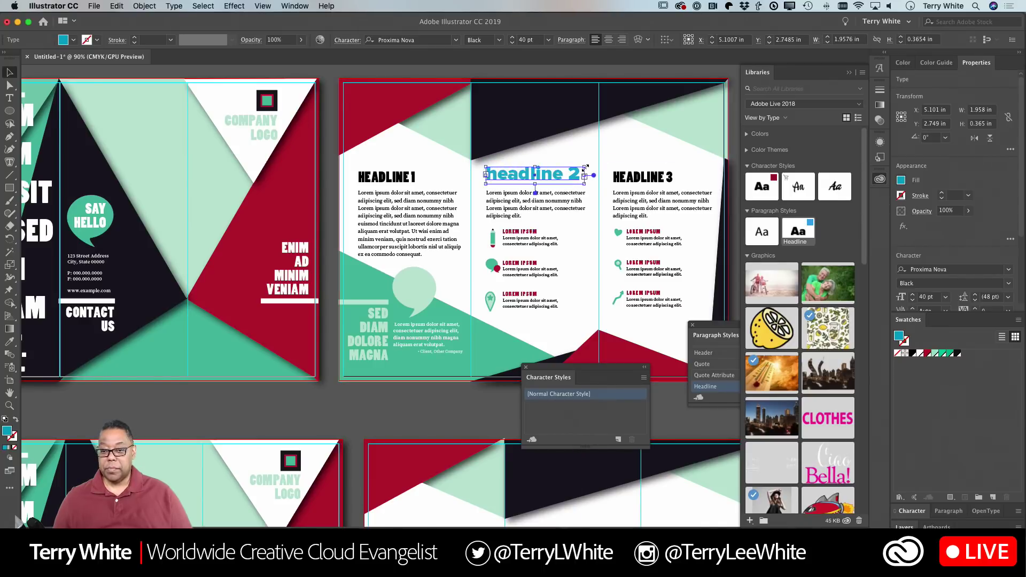
Enlarge the text frames of HEADLINE 3 and HEADLINE 1 upward to make room for taller headline text.
{"action": "left_click", "coordinate": [705, 175]}
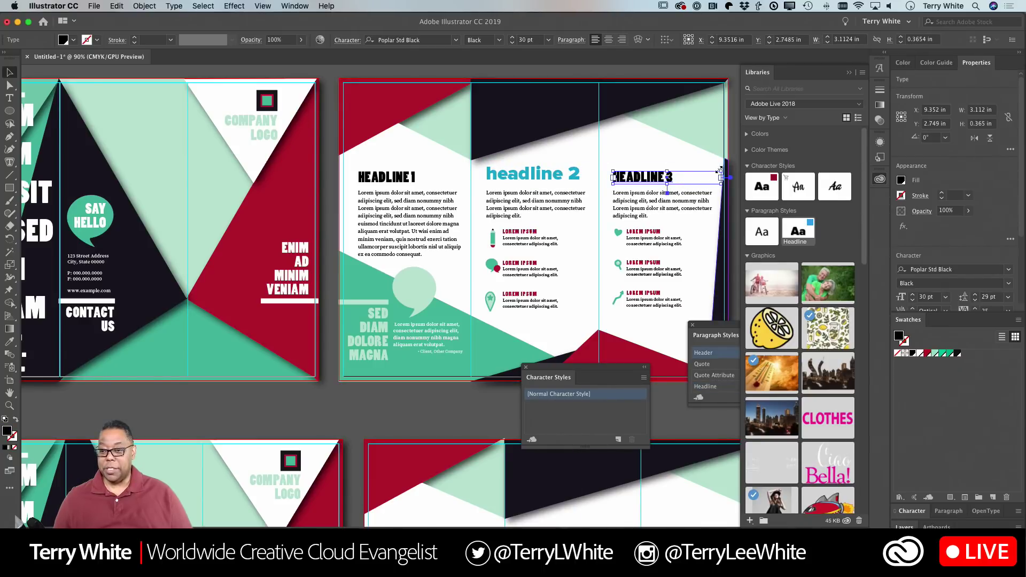
{"action": "left_click_drag", "start_coordinate": [721, 170], "coordinate": [721, 163]}
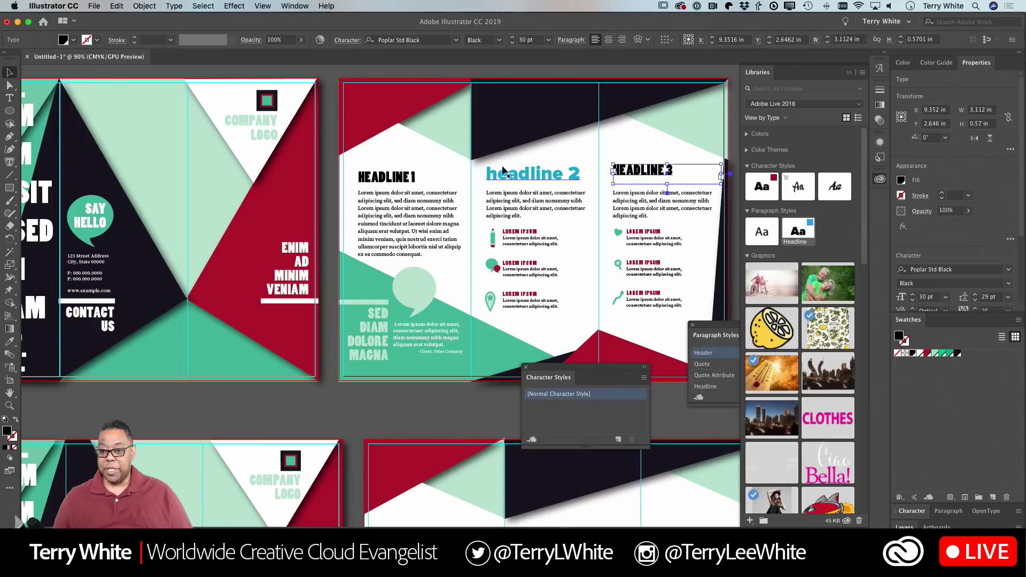
{"action": "left_click", "coordinate": [413, 177]}
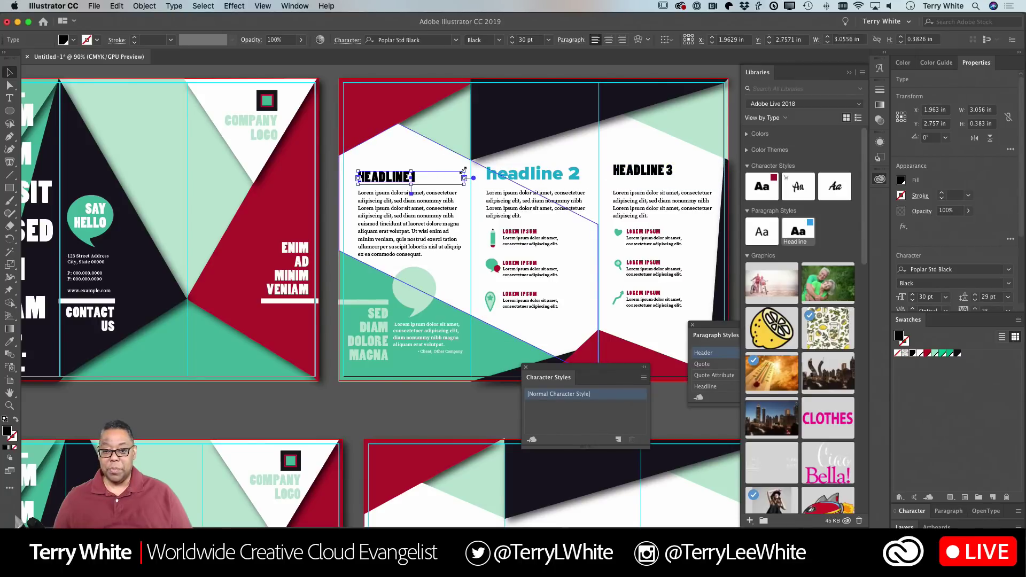
{"action": "left_click_drag", "start_coordinate": [463, 170], "coordinate": [465, 166]}
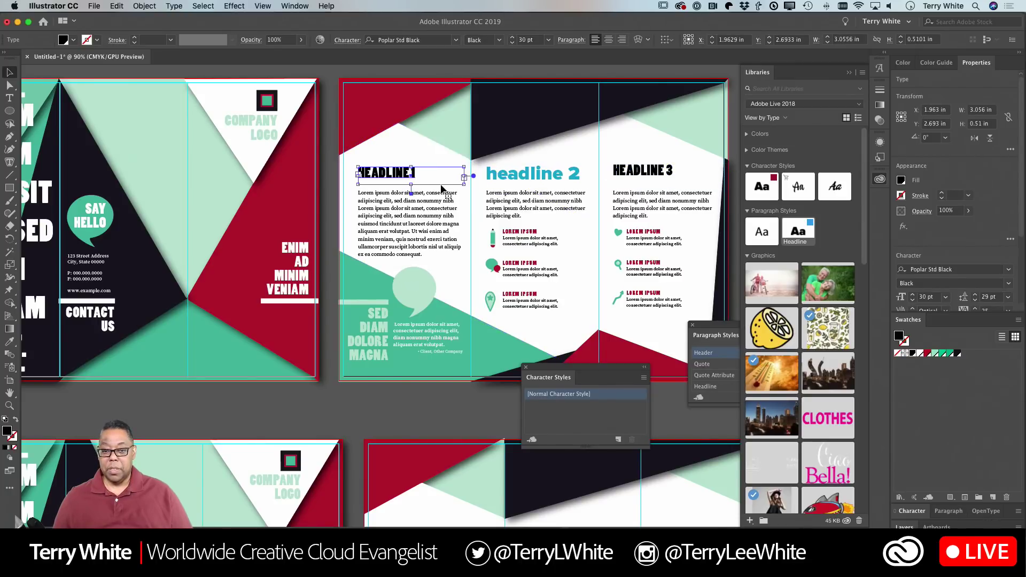
Apply the library's Headline paragraph style to the HEADLINE 1 and HEADLINE 3 texts.
{"action": "double_click", "coordinate": [397, 178]}
{"action": "key", "text": "super+a"}
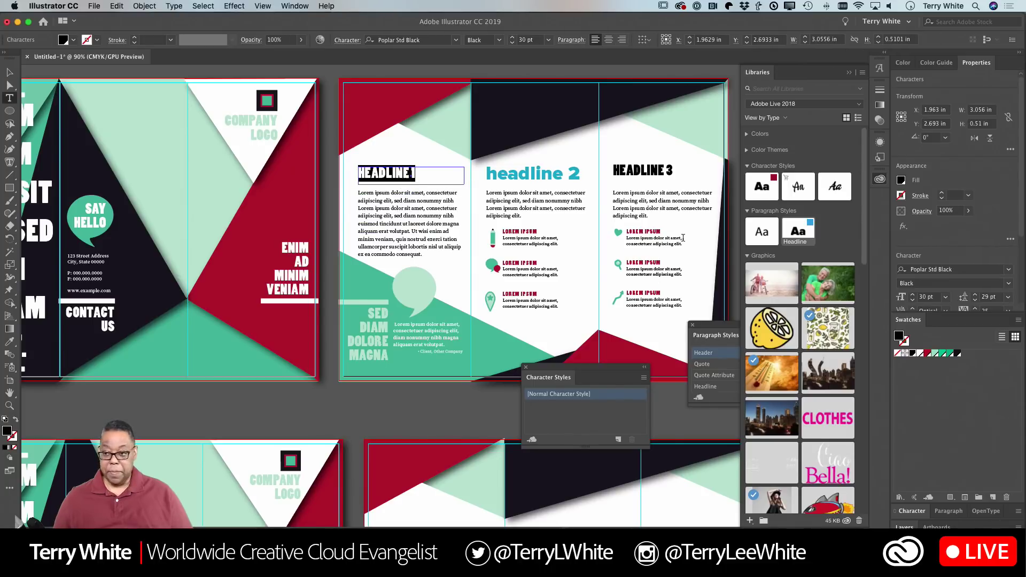
{"action": "left_click", "coordinate": [796, 242]}
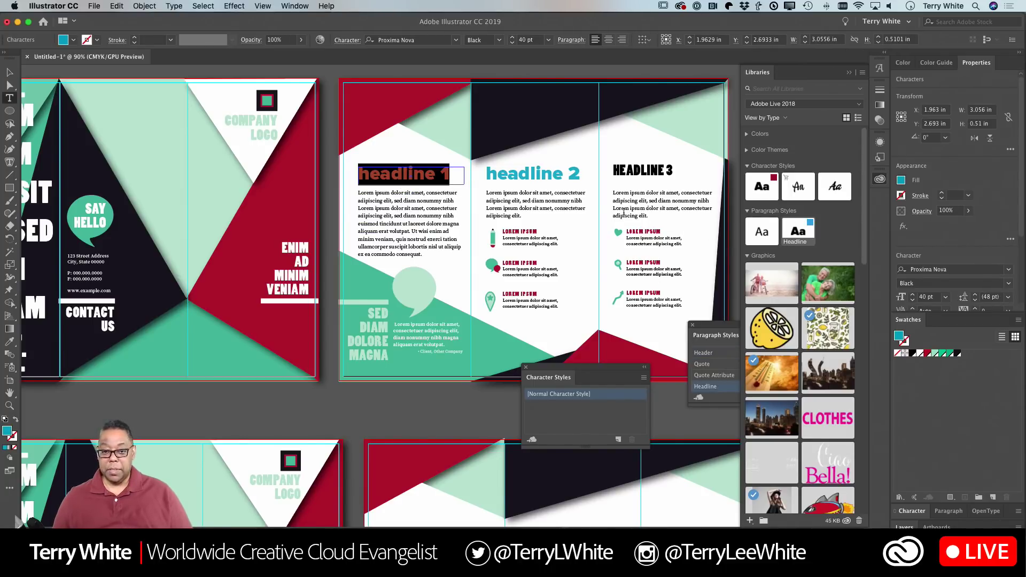
{"action": "left_click", "coordinate": [637, 182]}
{"action": "key", "text": "super+a"}
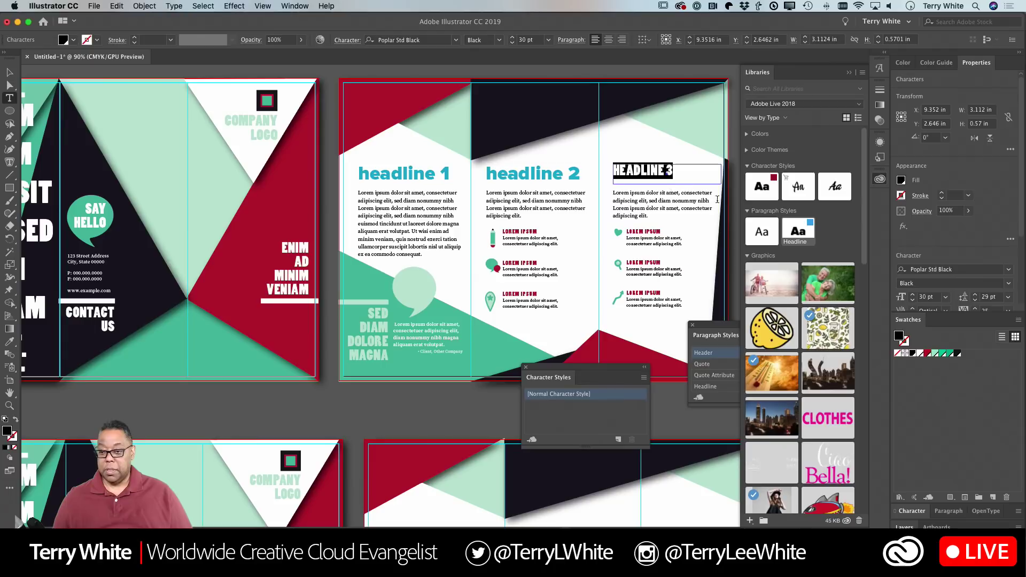
{"action": "left_click", "coordinate": [797, 243]}
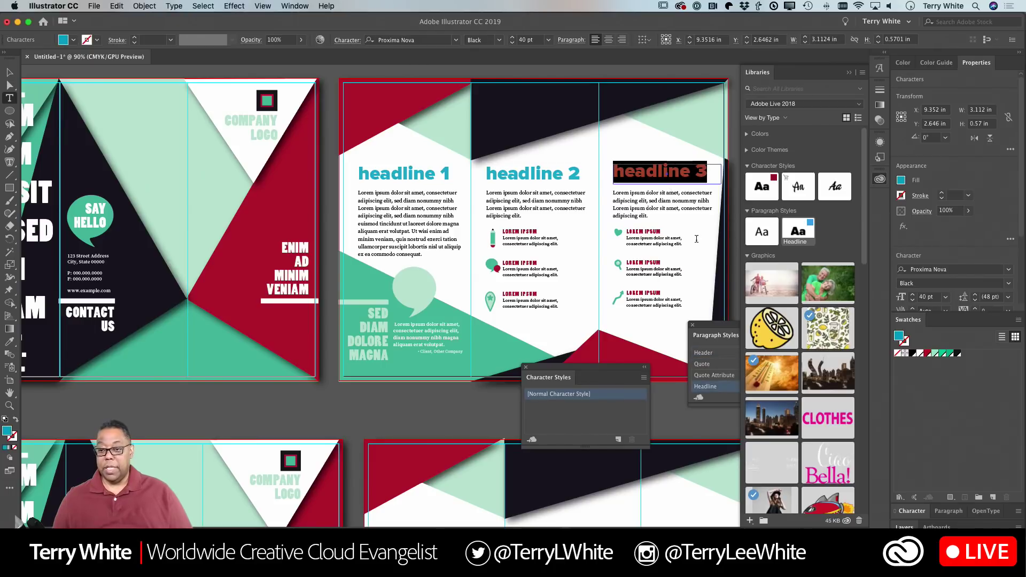
{"action": "left_click", "coordinate": [657, 172]}
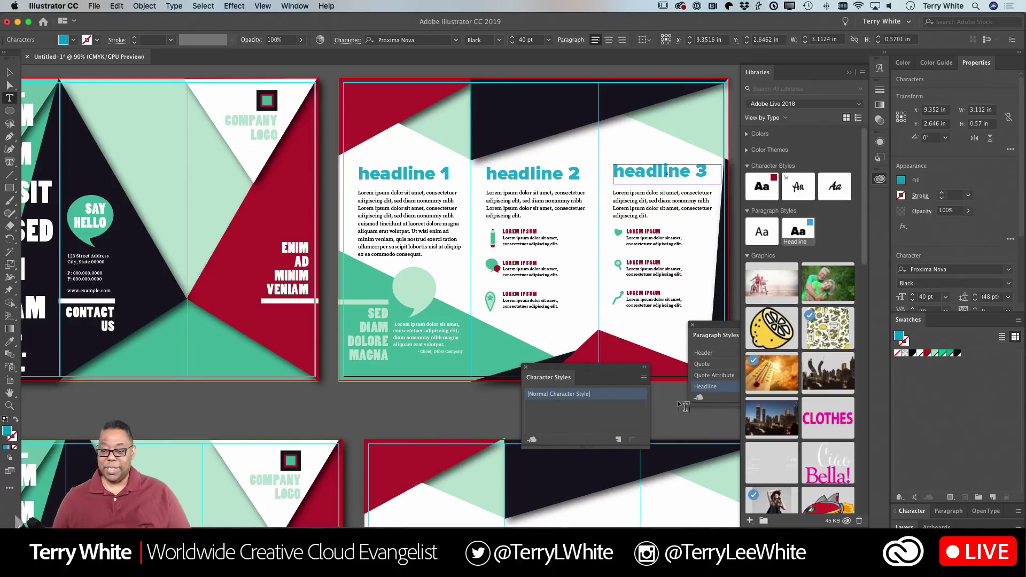
{"action": "left_click_drag", "start_coordinate": [690, 405], "coordinate": [657, 426]}
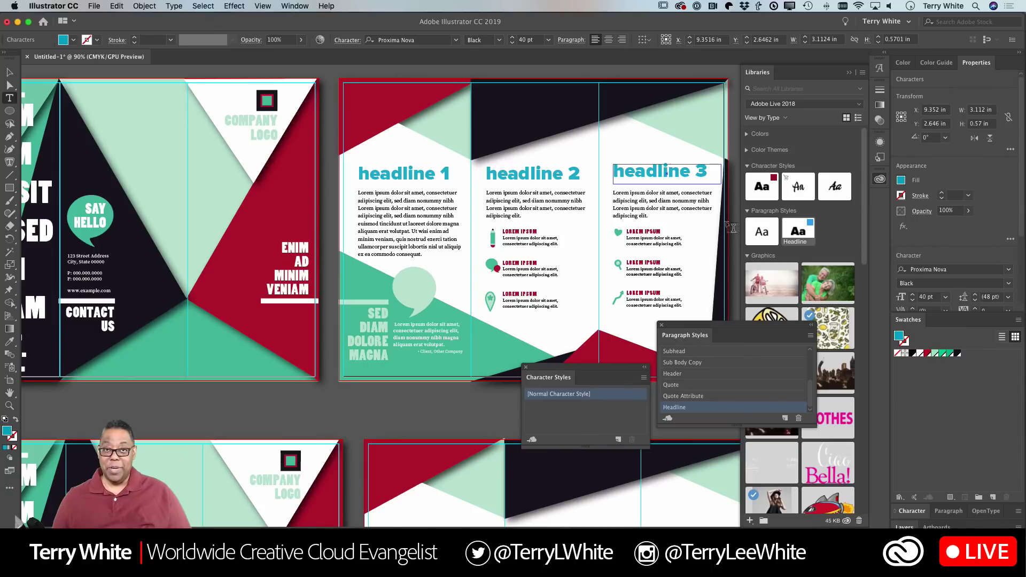
{"action": "double_click", "coordinate": [686, 409]}
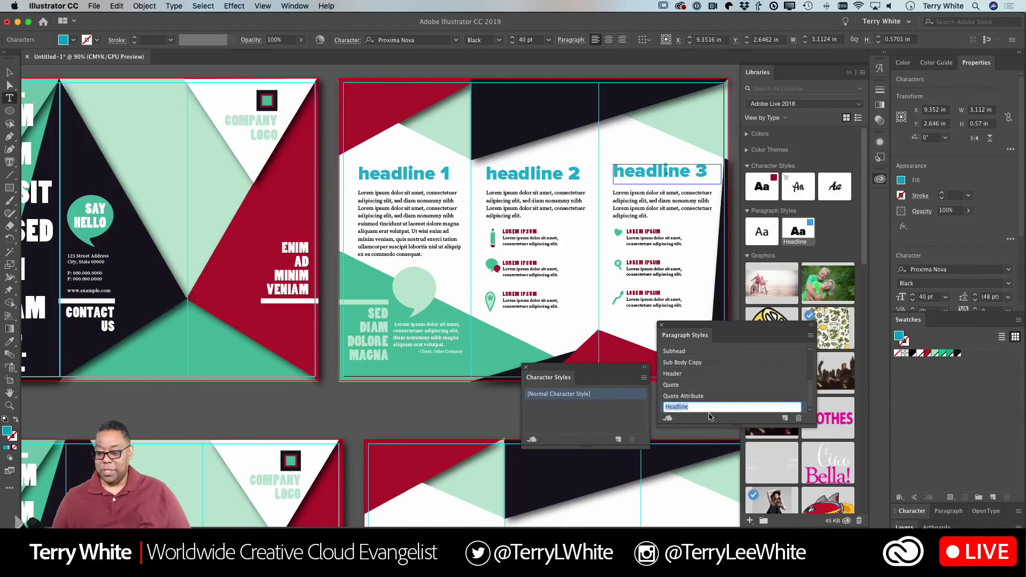
{"action": "left_click", "coordinate": [691, 397]}
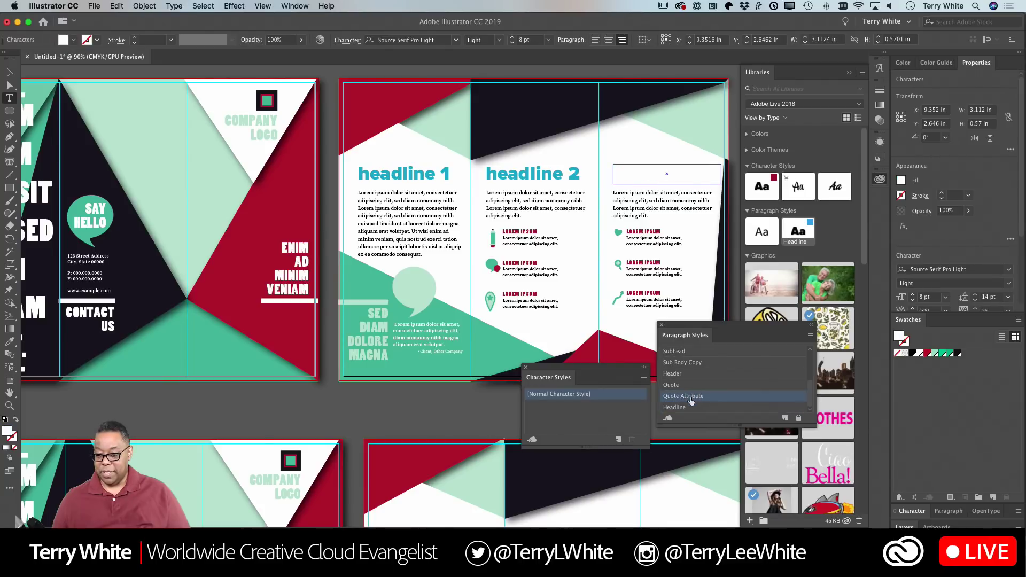
{"action": "double_click", "coordinate": [683, 405]}
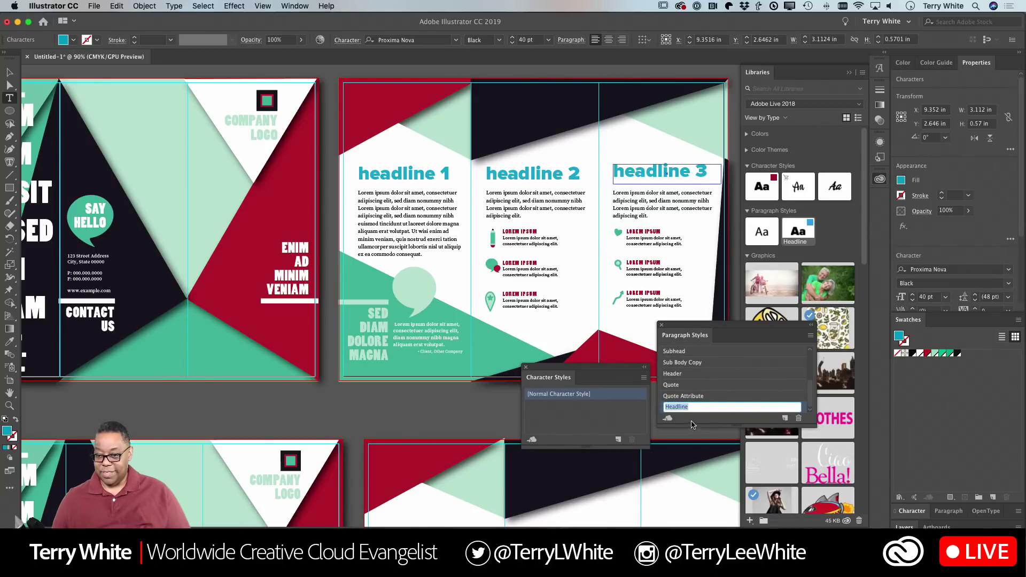
{"action": "key", "text": "Escape"}
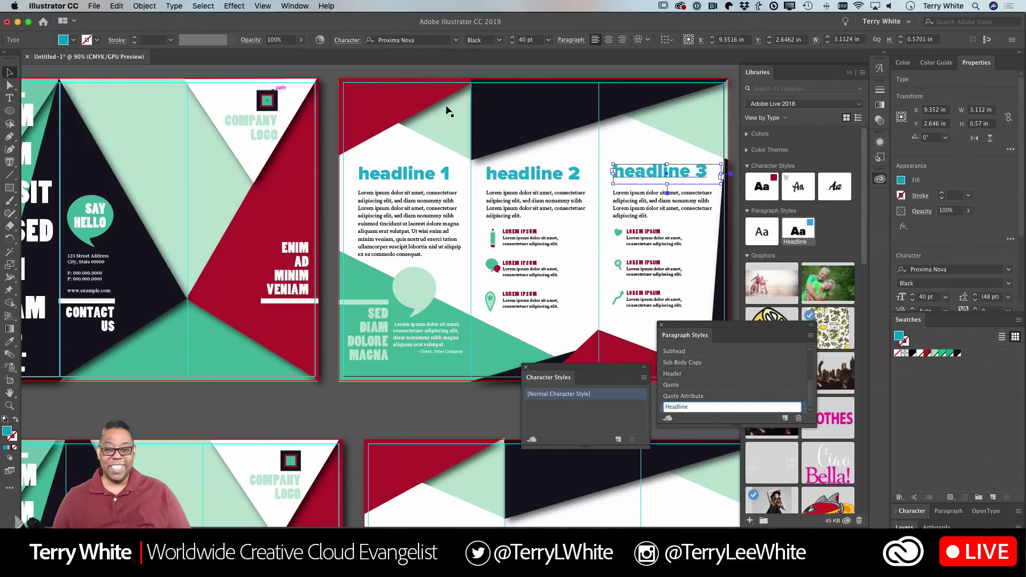
{"action": "left_click", "coordinate": [729, 374]}
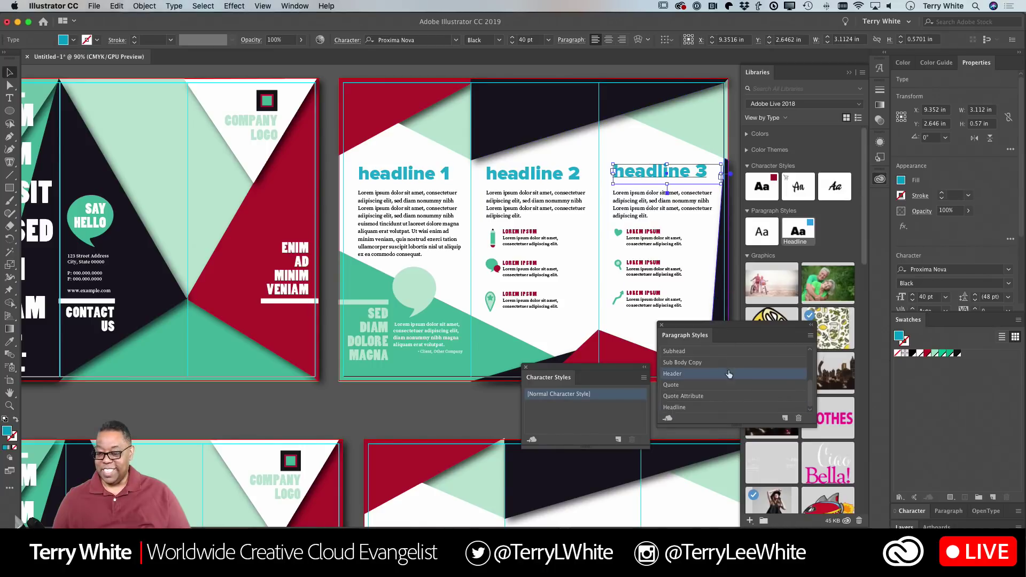
Edit the Headline paragraph style's basic character formats and set its case to All Caps.
{"action": "double_click", "coordinate": [695, 408]}
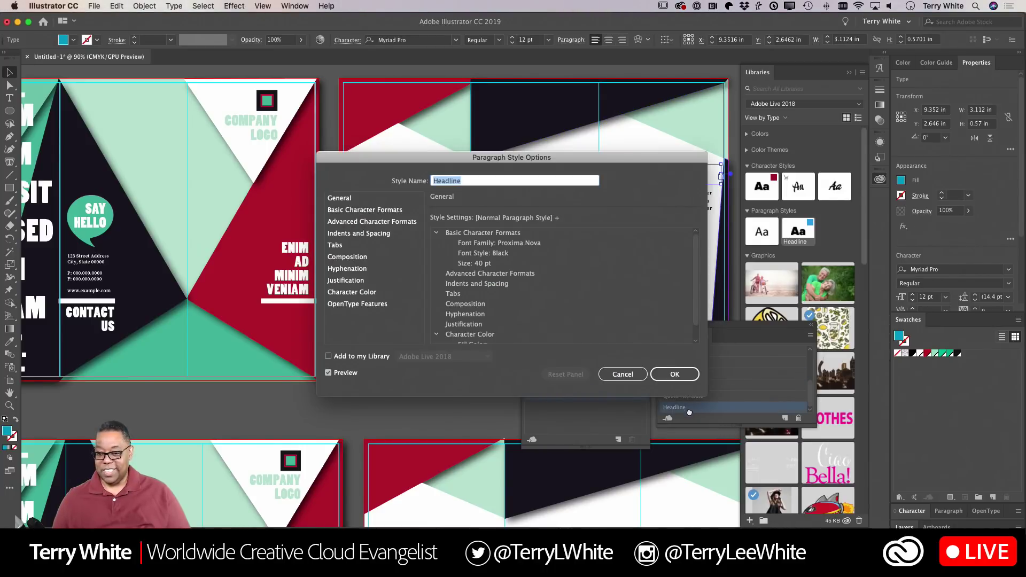
{"action": "left_click", "coordinate": [376, 210]}
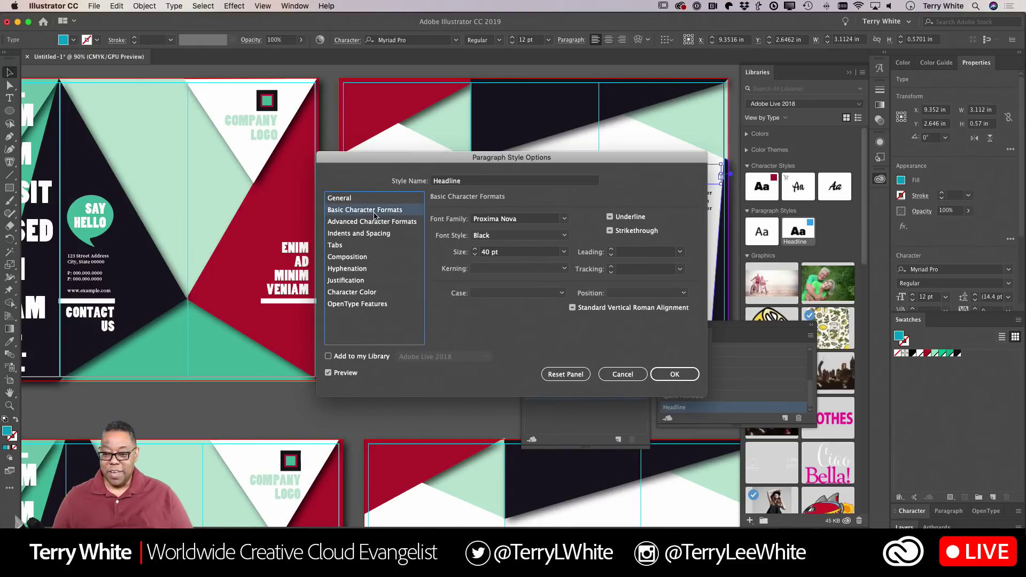
{"action": "left_click", "coordinate": [563, 293]}
{"action": "left_click", "coordinate": [539, 317]}
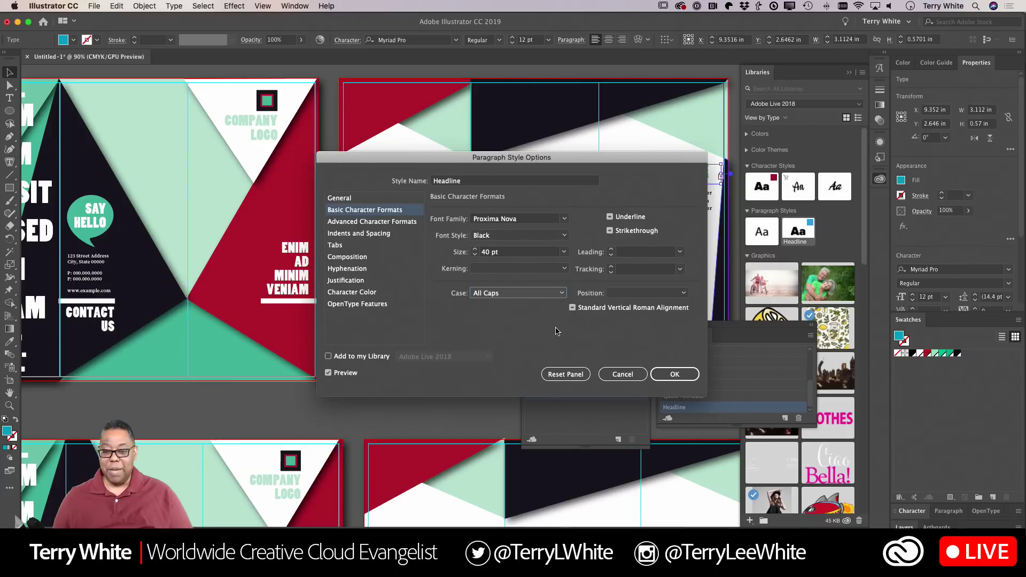
{"action": "left_click", "coordinate": [675, 376]}
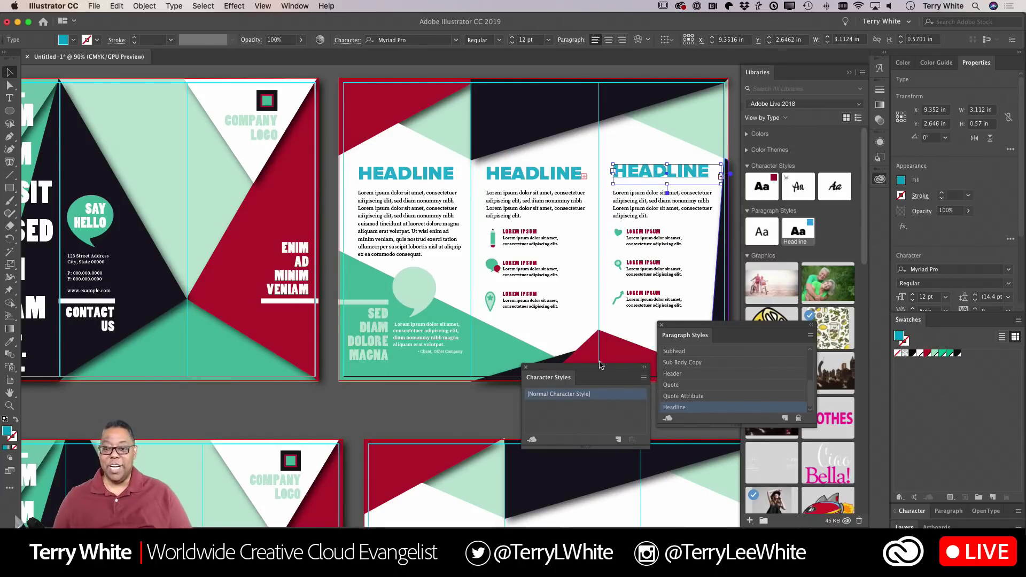
Widen the text frames of the first and second headlines so their numbers 1 and 2 fit on the line.
{"action": "left_click", "coordinate": [454, 181]}
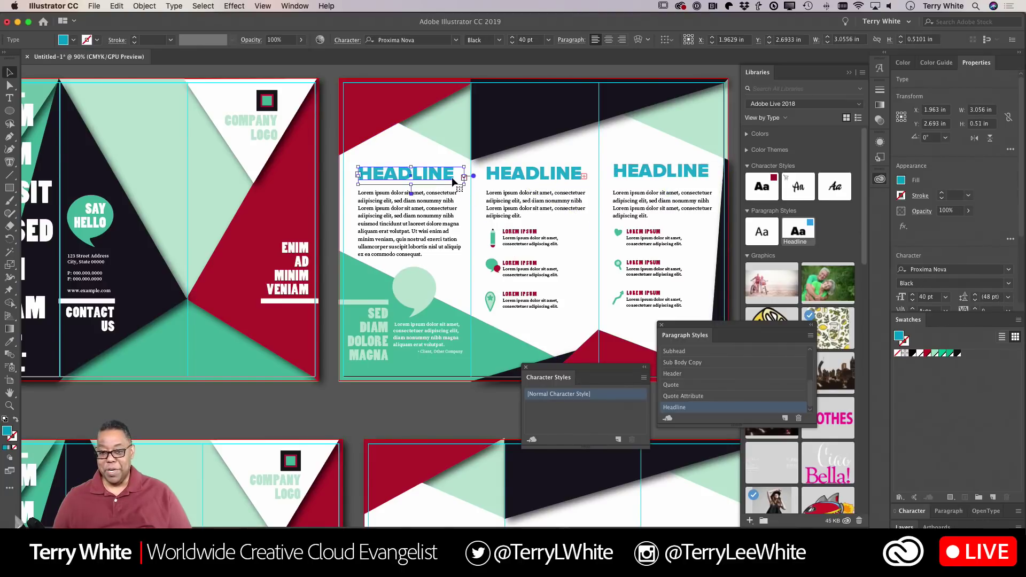
{"action": "double_click", "coordinate": [463, 182]}
{"action": "type", "text": "1"}
{"action": "key", "text": "Escape"}
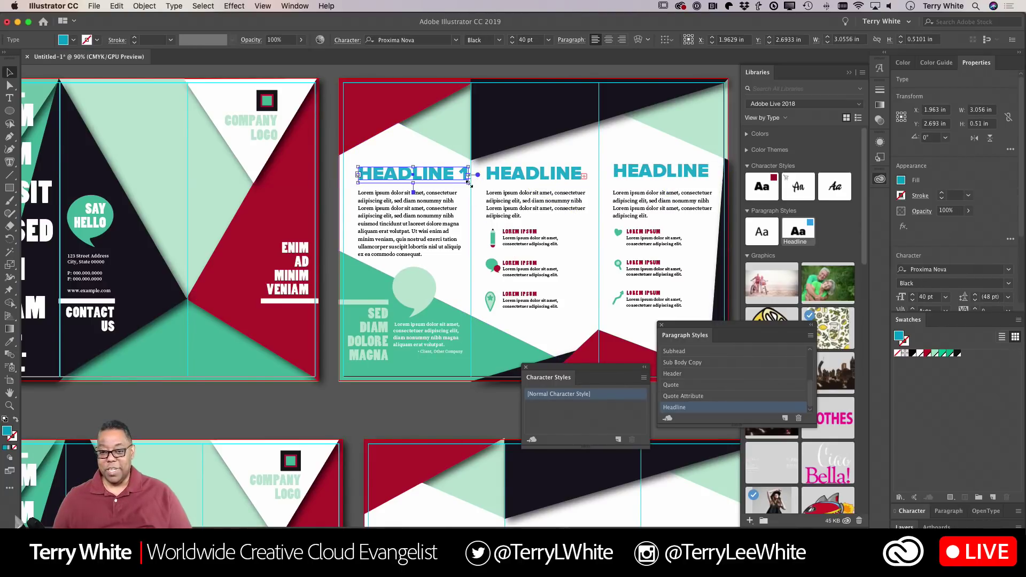
{"action": "left_click", "coordinate": [569, 183]}
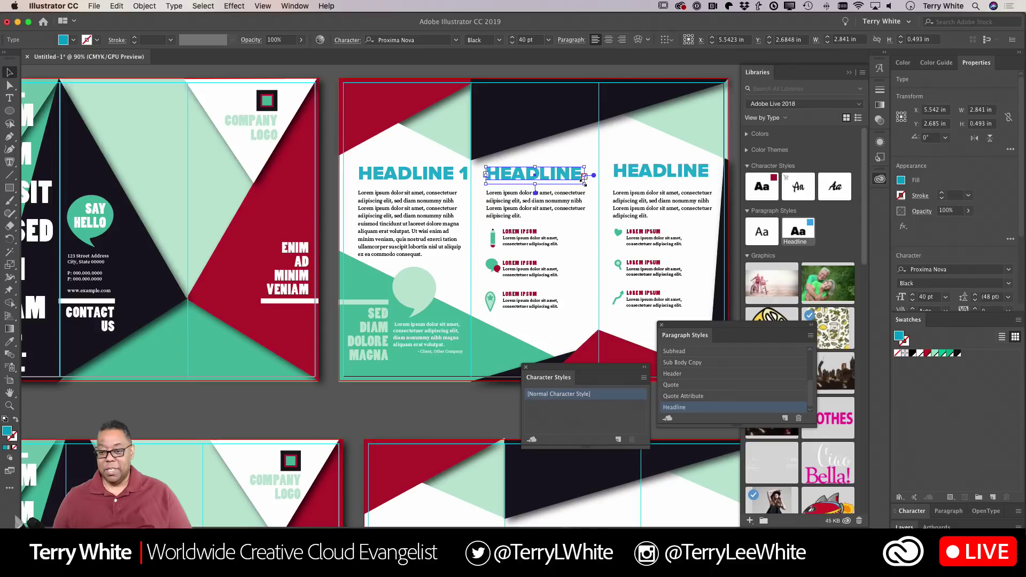
{"action": "left_click_drag", "start_coordinate": [584, 183], "coordinate": [595, 183]}
{"action": "left_click_drag", "start_coordinate": [595, 181], "coordinate": [599, 175]}
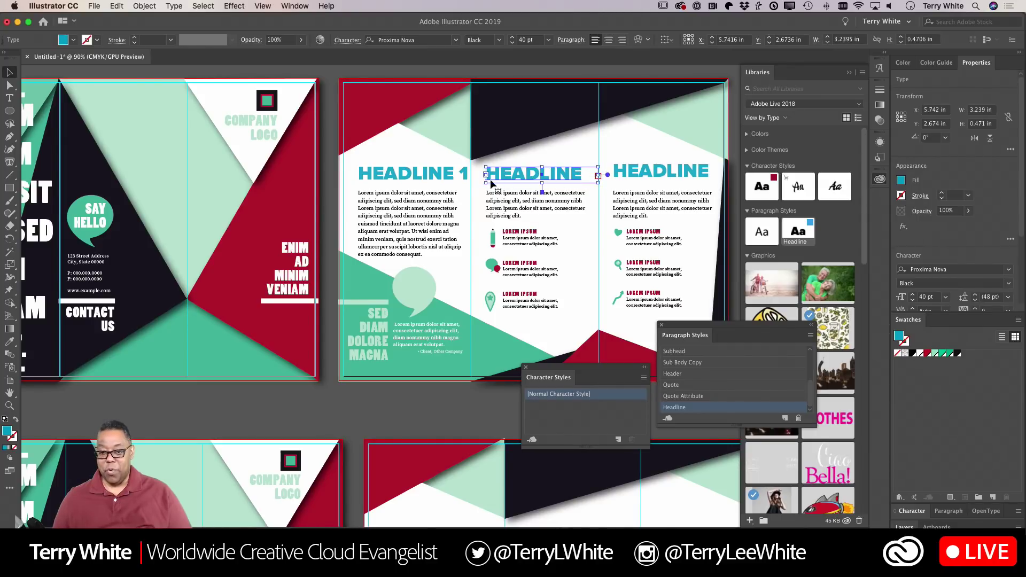
{"action": "left_click_drag", "start_coordinate": [486, 175], "coordinate": [479, 180]}
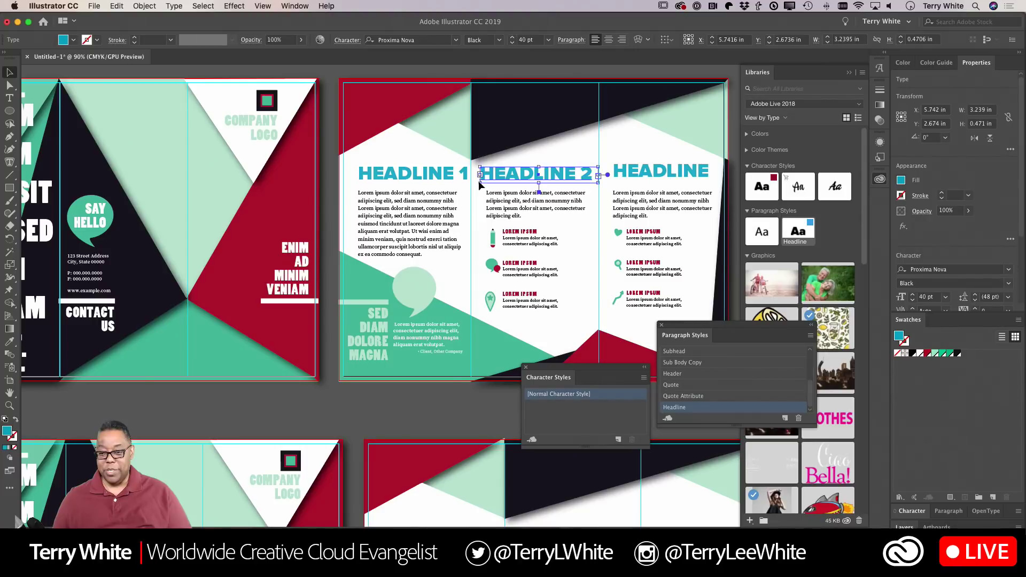
Widen the third headline's text frame to fit its number and nudge it level with the other two headlines.
{"action": "left_click", "coordinate": [671, 176]}
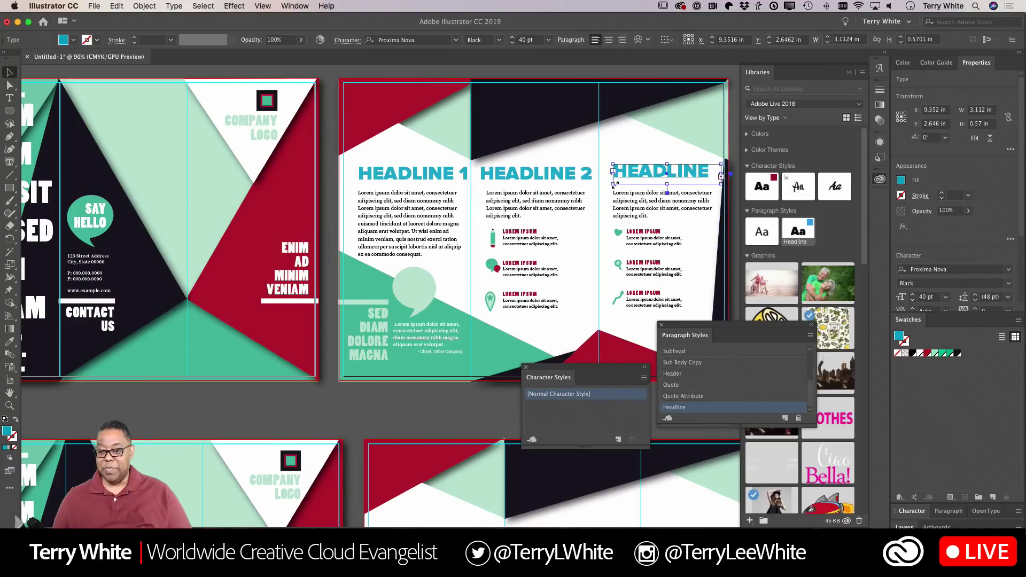
{"action": "left_click_drag", "start_coordinate": [613, 184], "coordinate": [604, 185]}
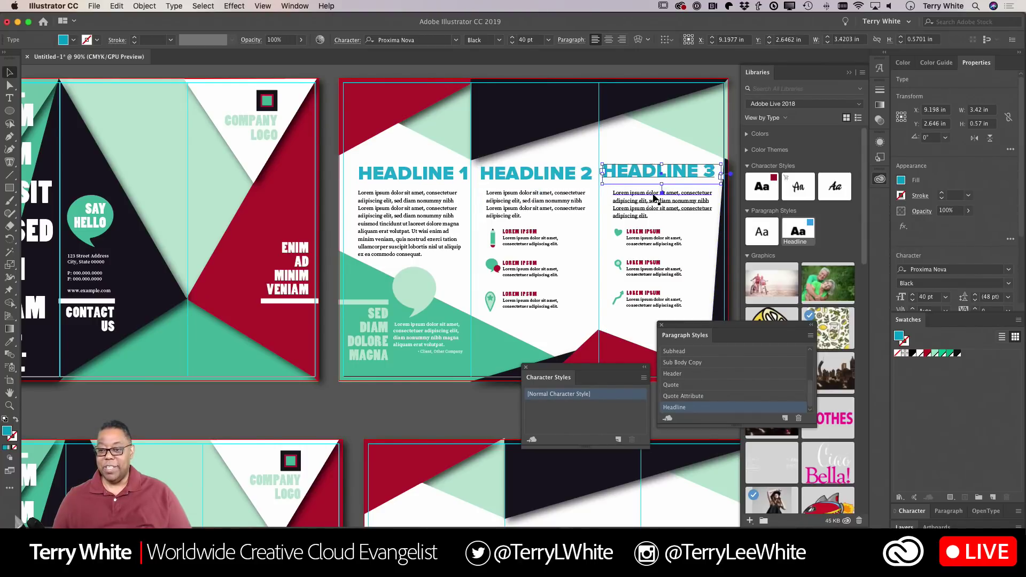
{"action": "left_click", "coordinate": [619, 169]}
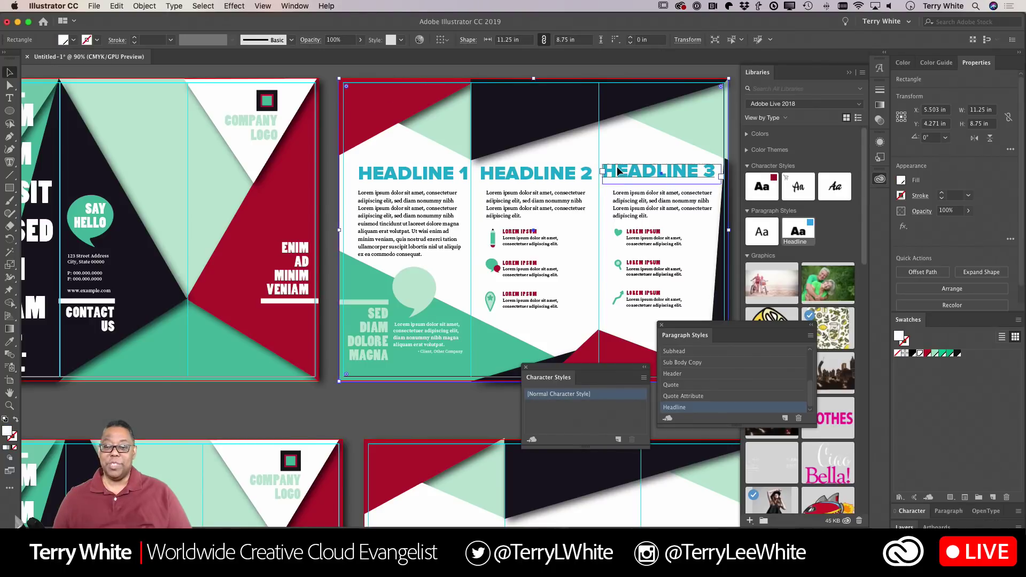
{"action": "left_click_drag", "start_coordinate": [617, 167], "coordinate": [619, 171]}
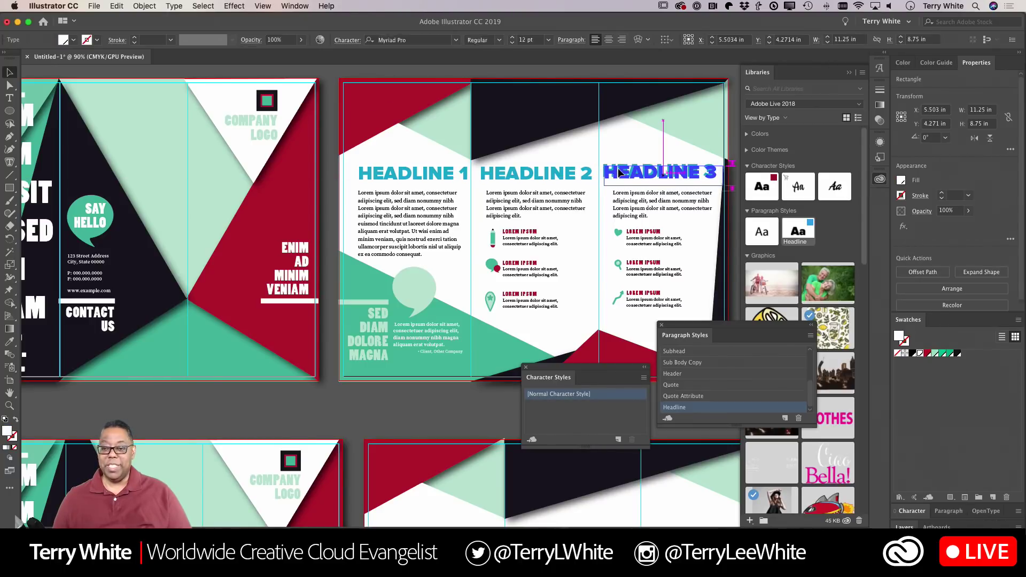
Apply the library's standout character style to the word "ipsum" in the first line of body copy under HEADLINE 1.
{"action": "left_click", "coordinate": [326, 170]}
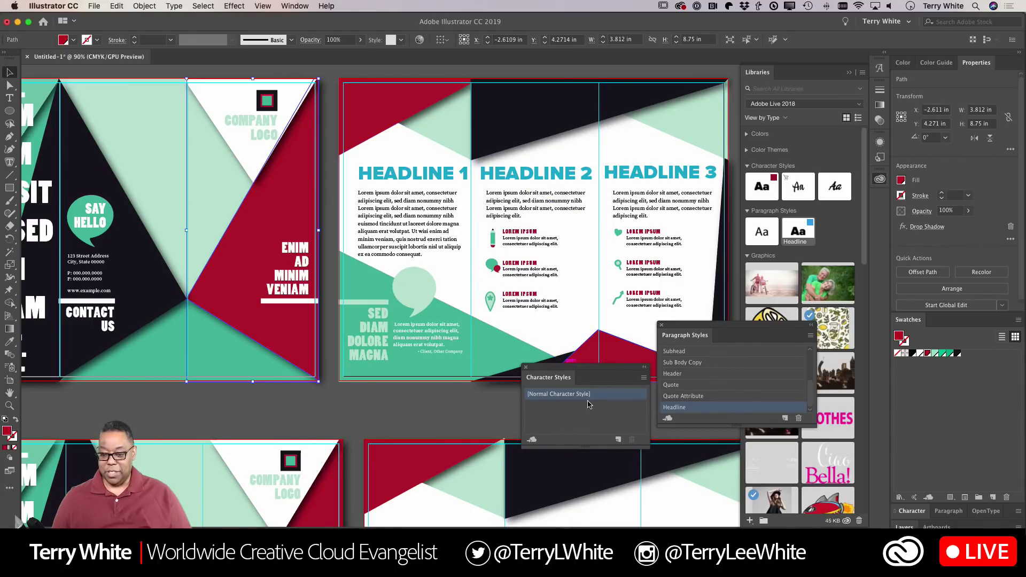
{"action": "left_click", "coordinate": [378, 204]}
{"action": "double_click", "coordinate": [377, 204]}
{"action": "double_click", "coordinate": [381, 191]}
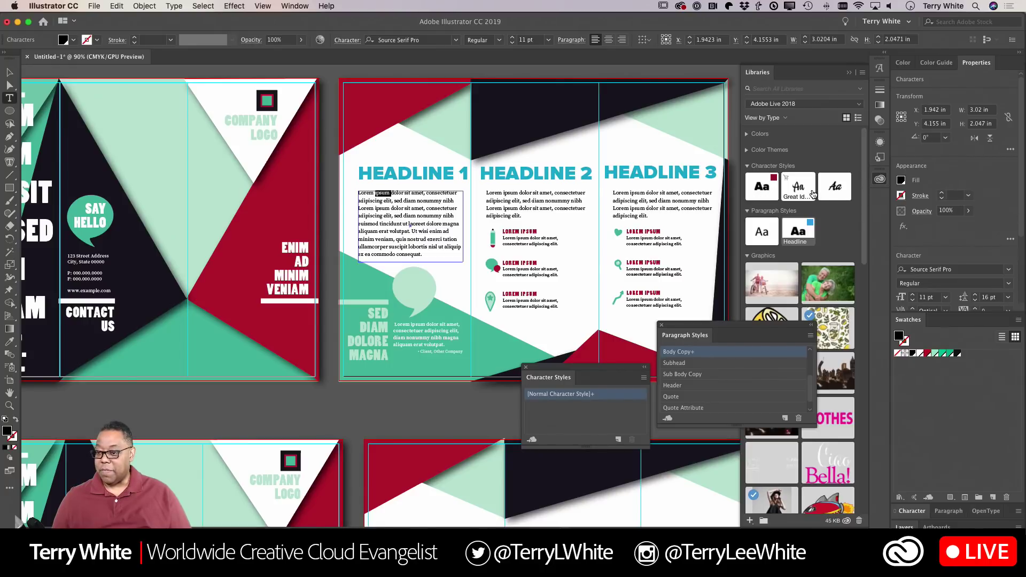
{"action": "left_click", "coordinate": [765, 199]}
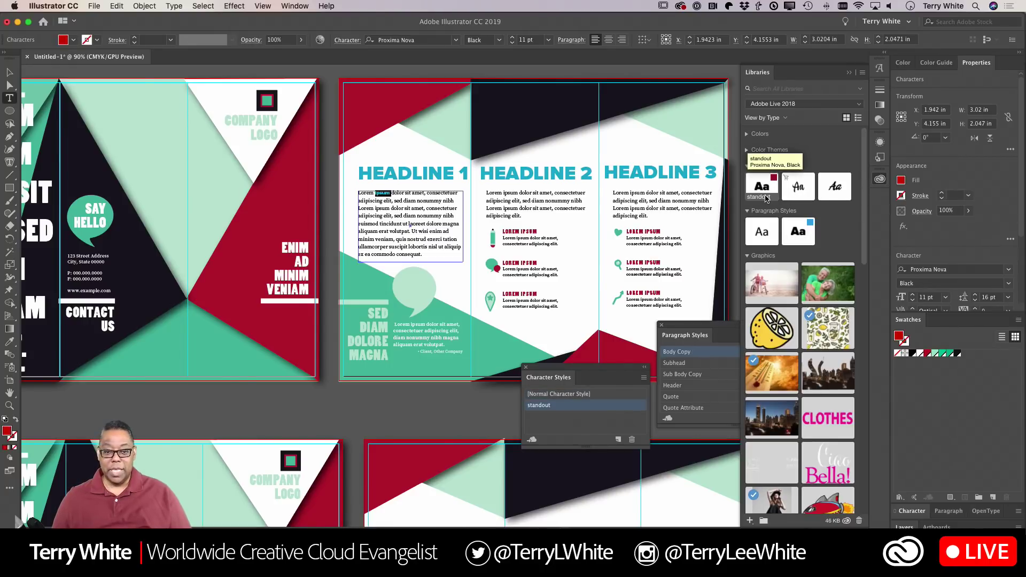
Place the cursor in the body copy under HEADLINE 1 and look through the Paragraph Styles commands, including Clear Overrides.
{"action": "left_click", "coordinate": [398, 209]}
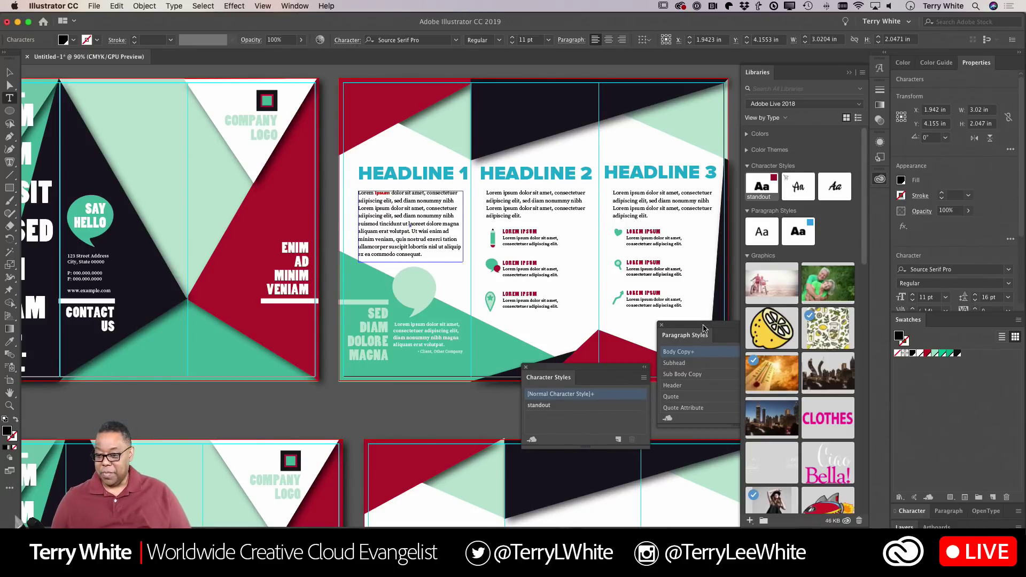
{"action": "left_click_drag", "start_coordinate": [704, 328], "coordinate": [687, 341]}
{"action": "left_click", "coordinate": [793, 348]}
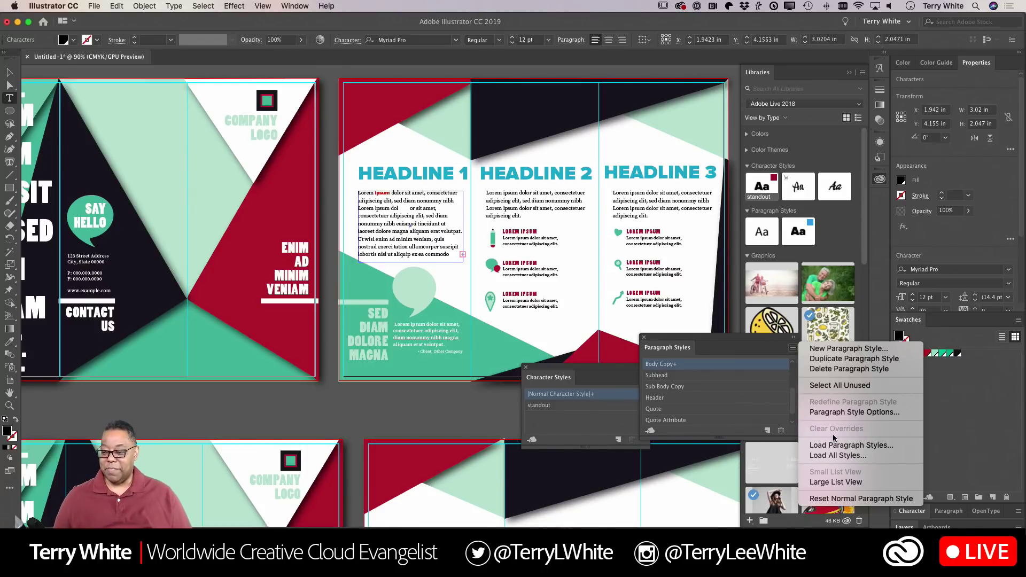
{"action": "left_click", "coordinate": [952, 457]}
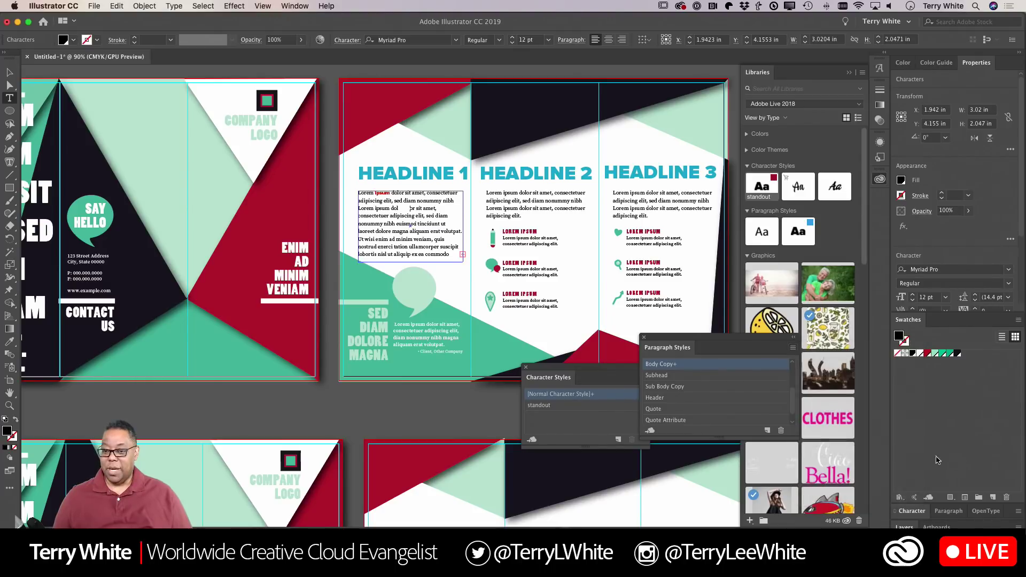